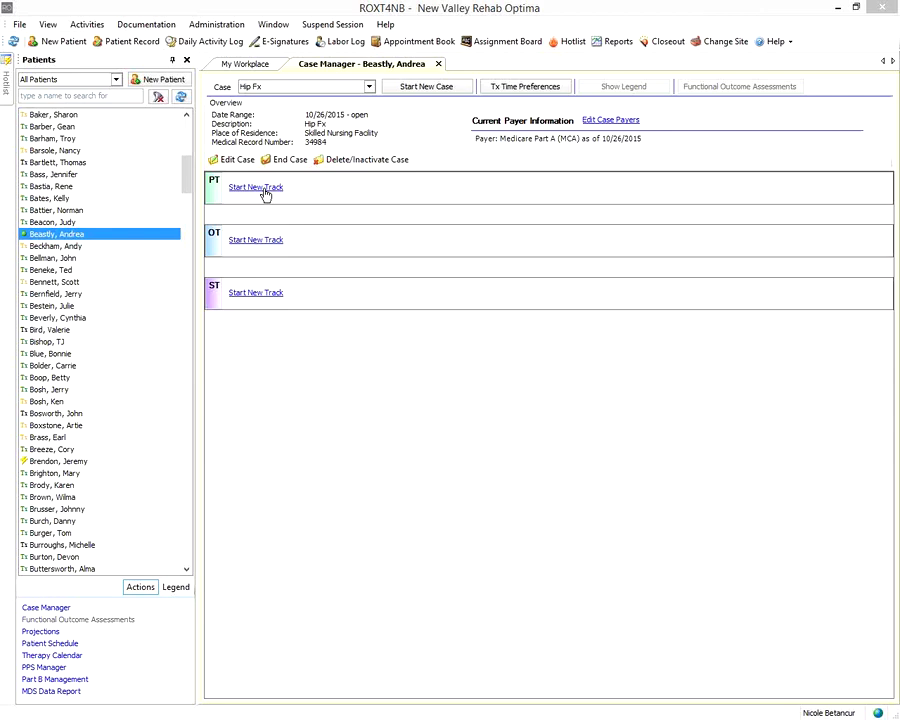
Start a PT document marked Physical Therapy, preview other therapy types, then cancel it
click(265, 188)
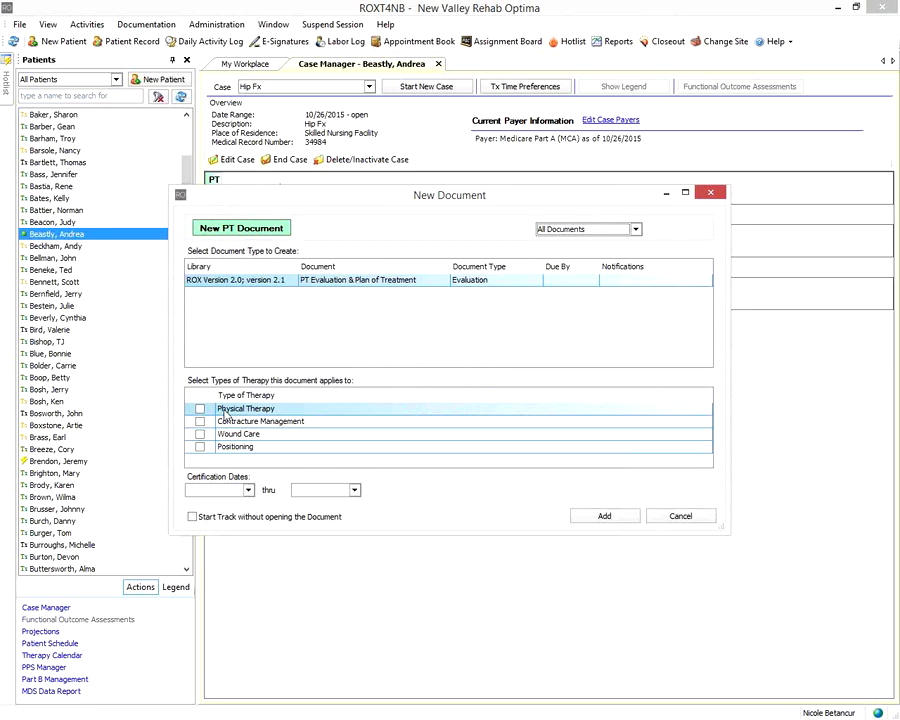
click(199, 409)
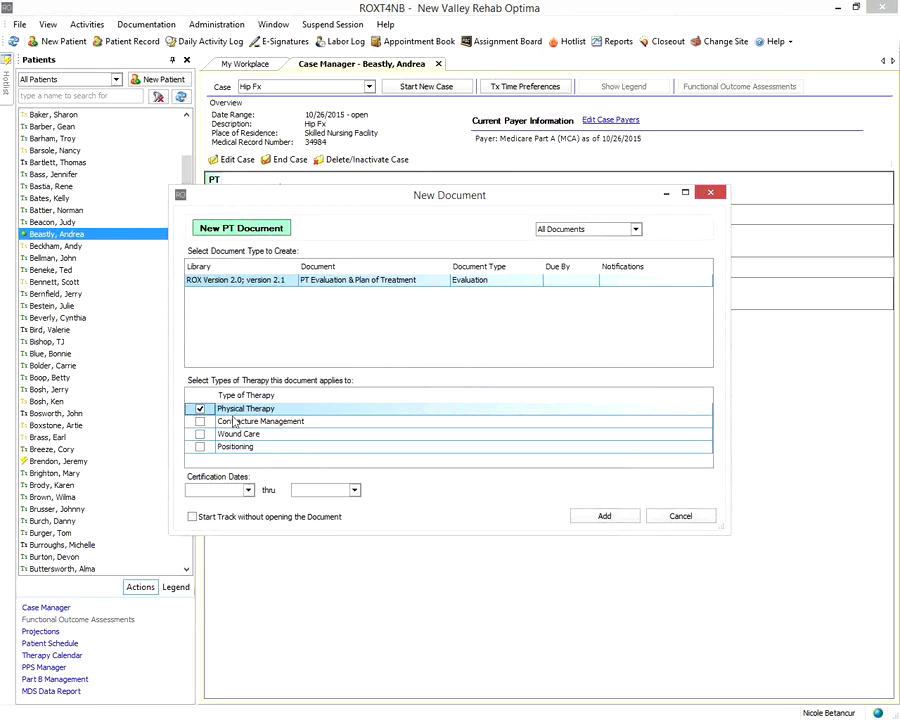
click(254, 421)
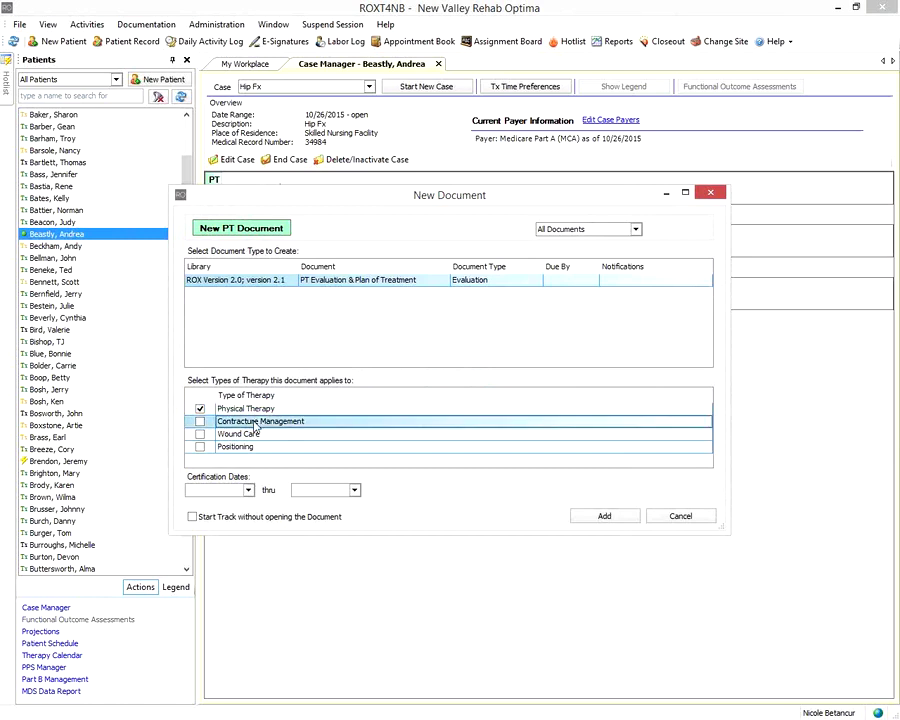
click(267, 434)
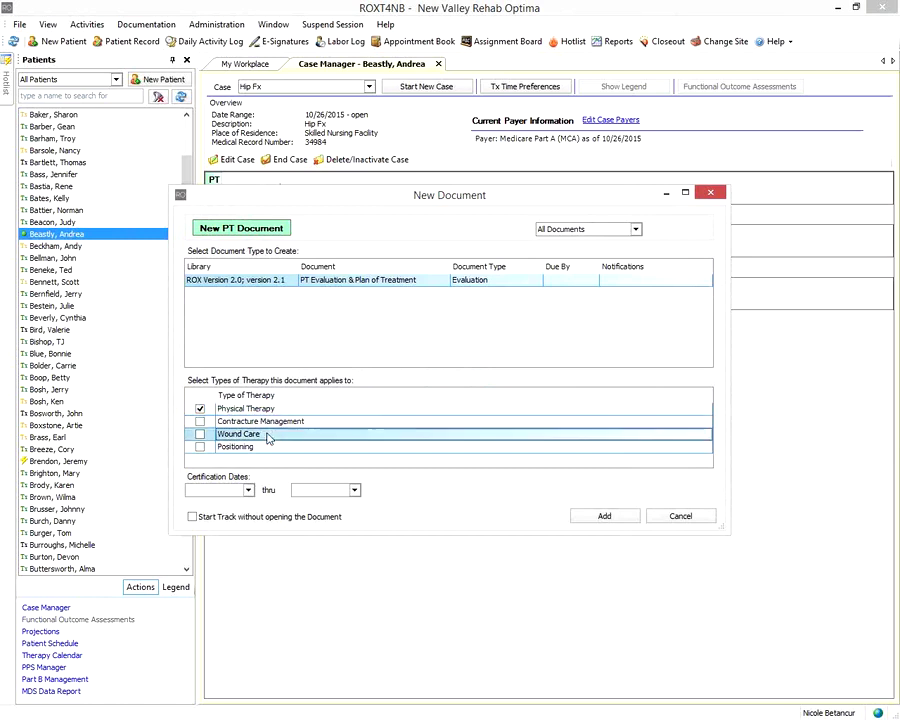
click(277, 447)
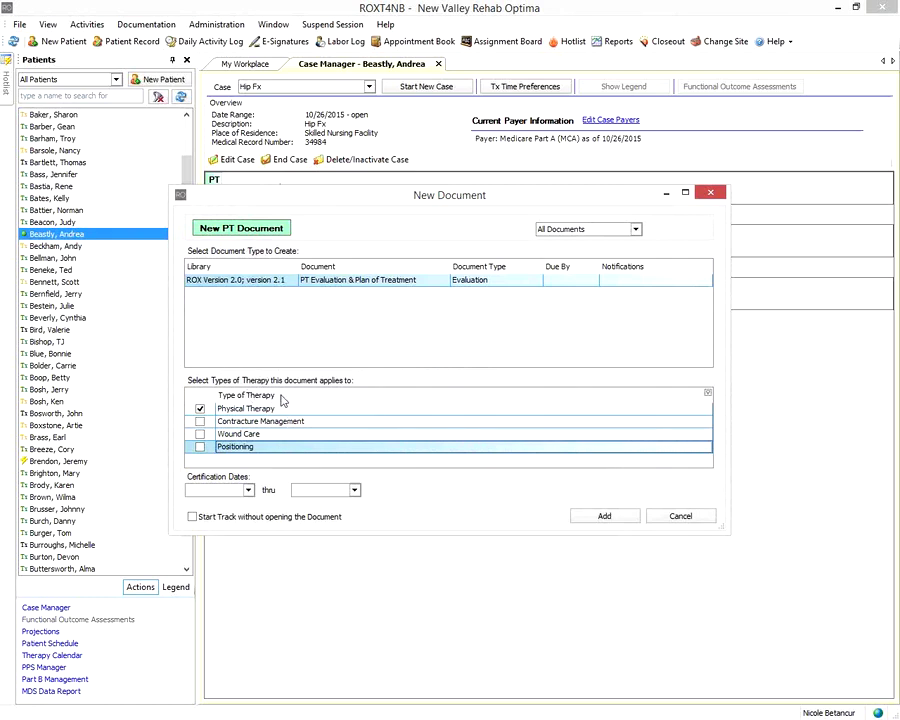
click(680, 517)
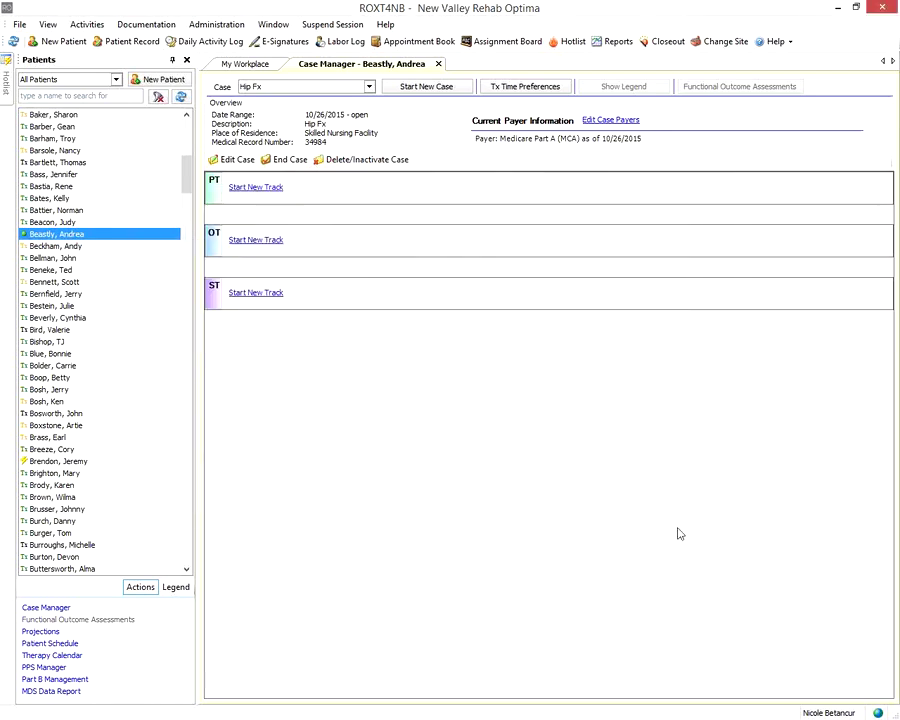
Start an OT document, review Contracture Management, Positioning, Dysphagia and Low Vision types, then cancel
click(250, 242)
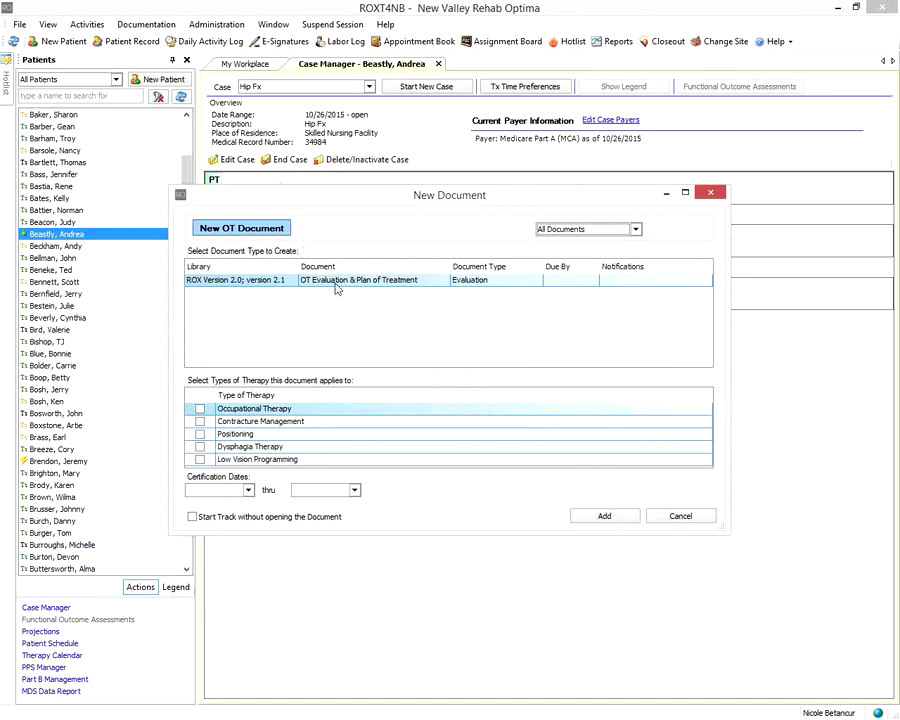
click(293, 424)
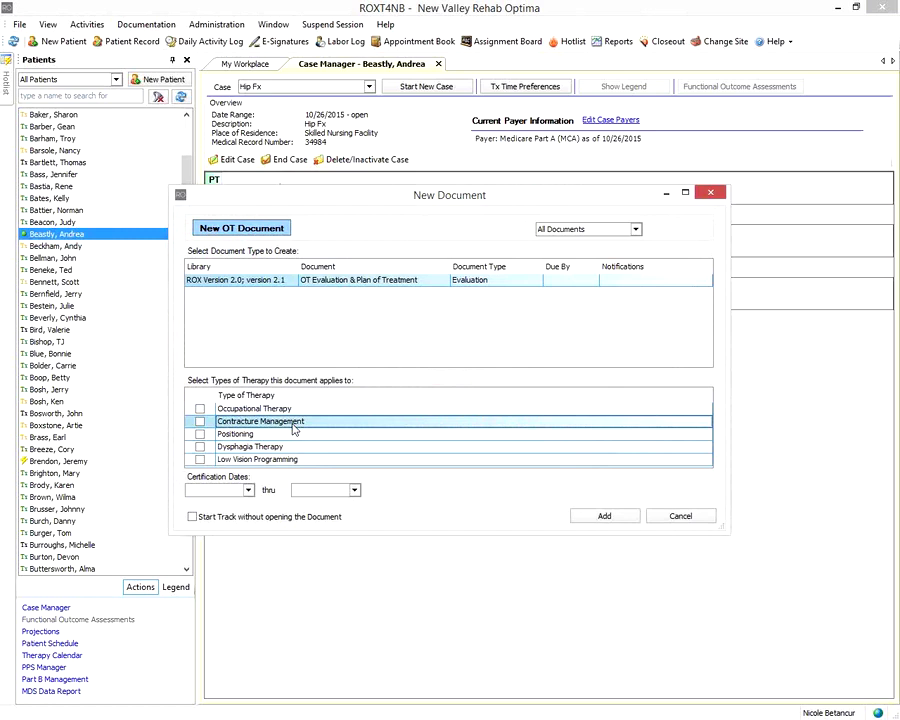
click(296, 436)
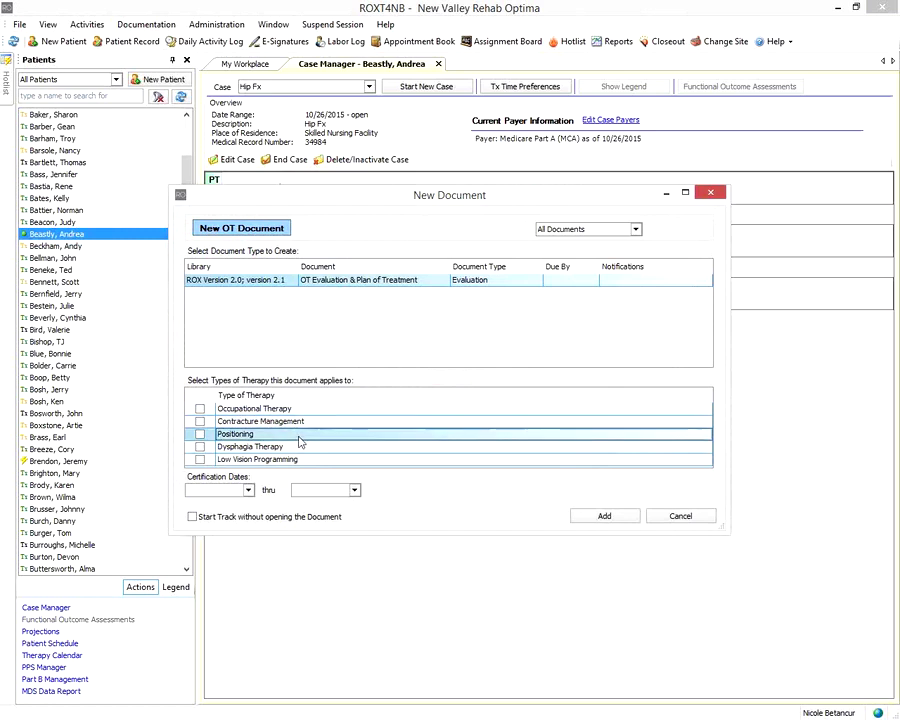
click(297, 447)
click(307, 462)
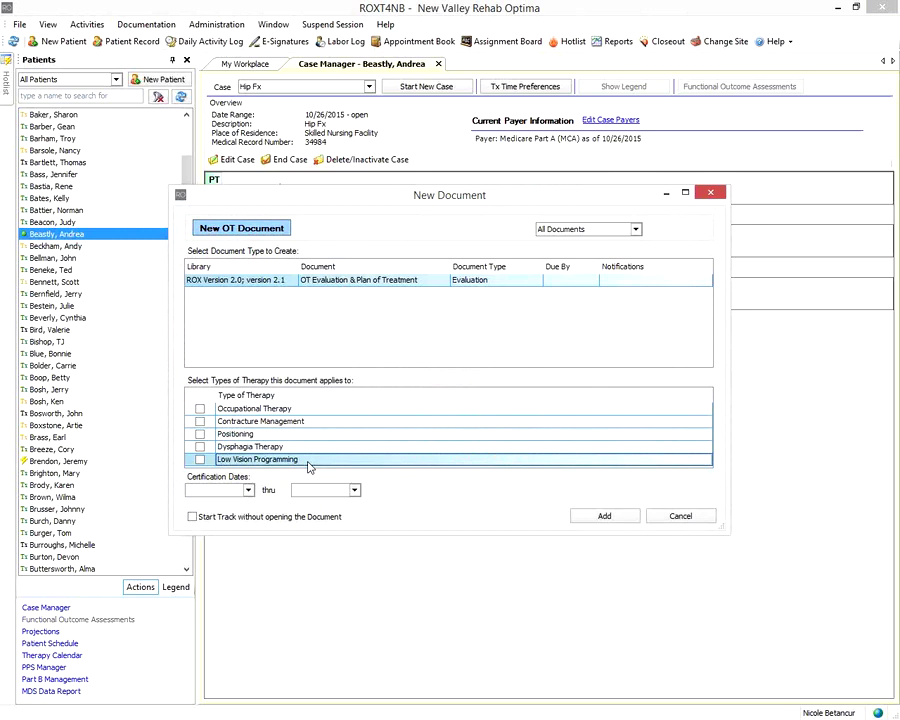
click(700, 518)
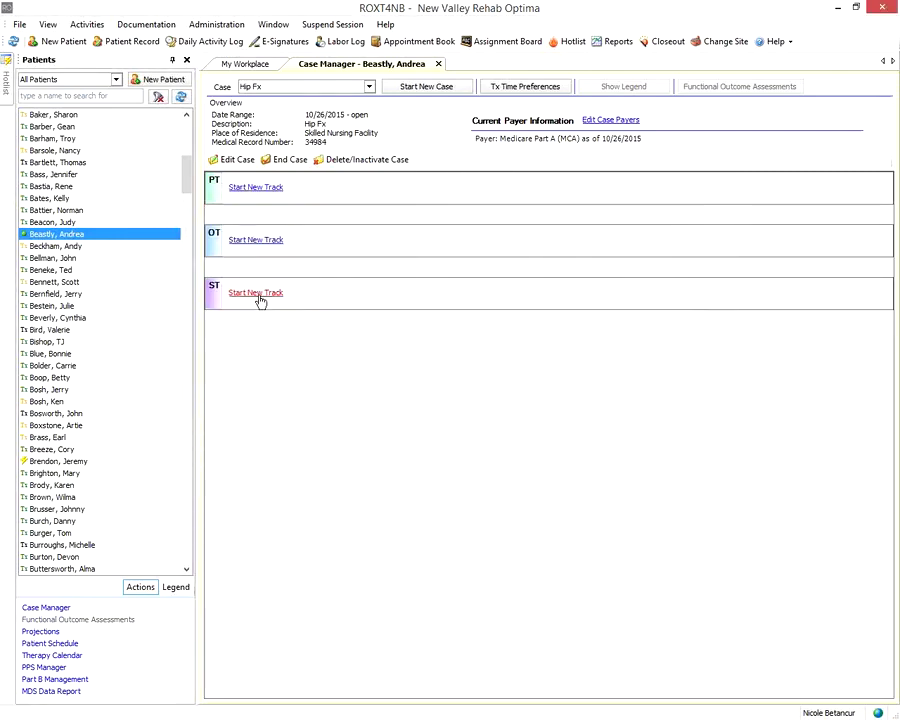
Start an ST document, review Dysphagia and Speech/Language/Cognitive therapy types, then cancel
click(258, 295)
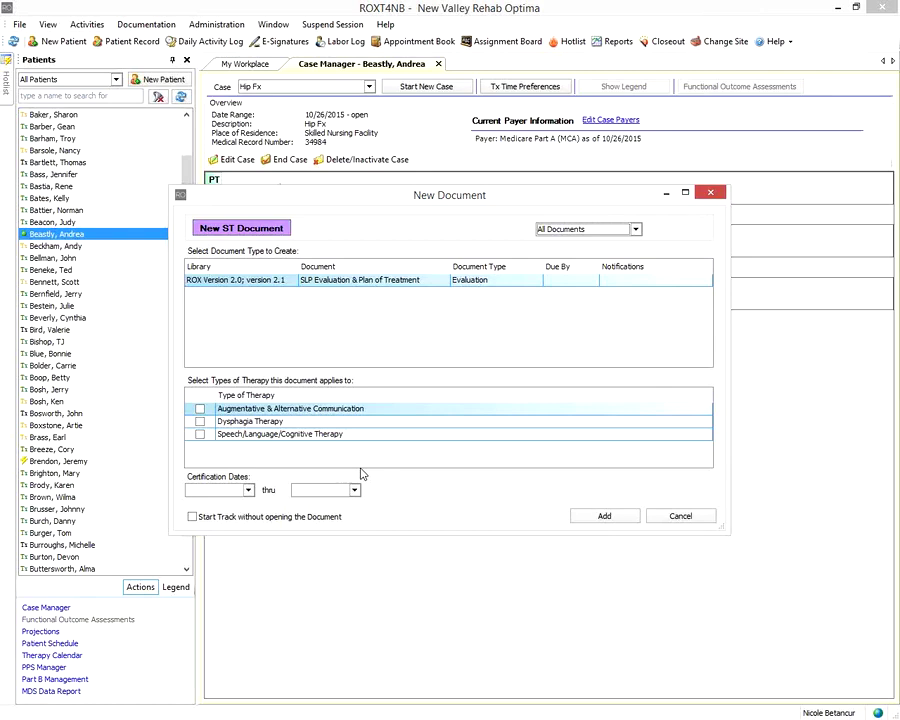
click(348, 423)
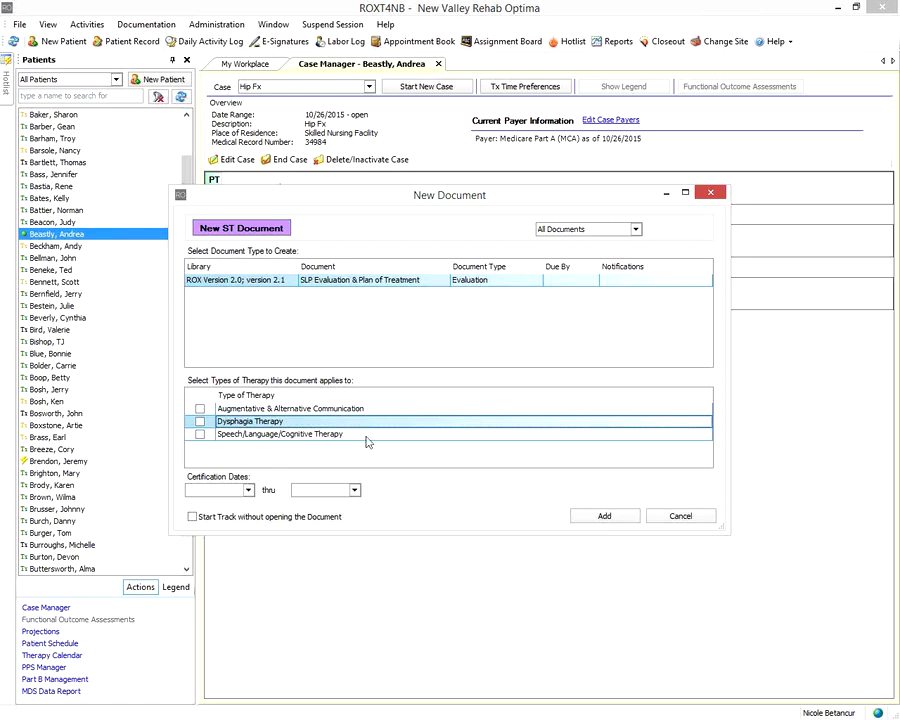
click(366, 435)
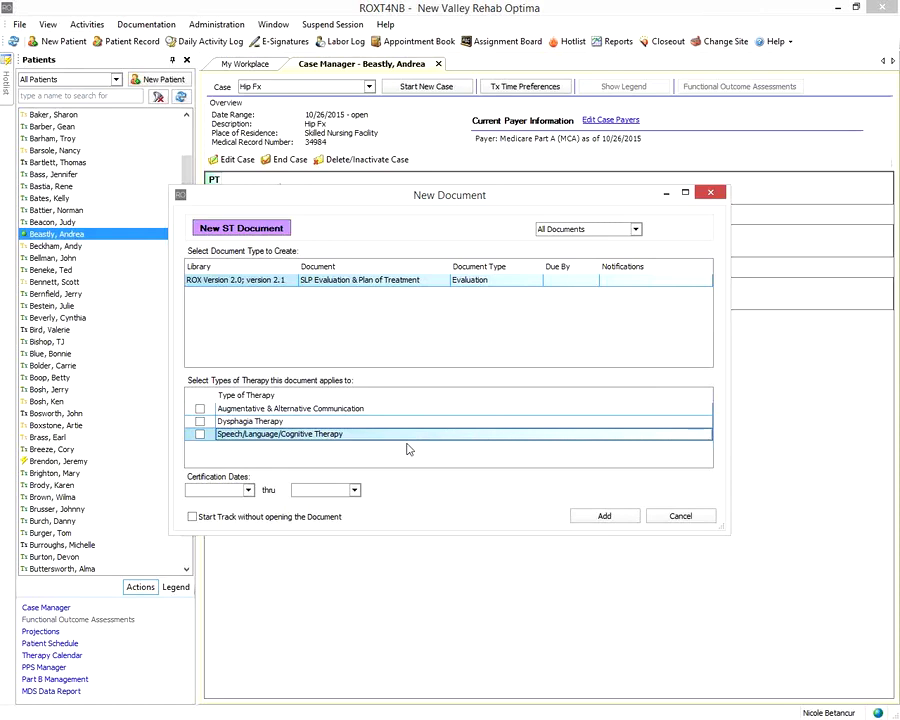
click(681, 516)
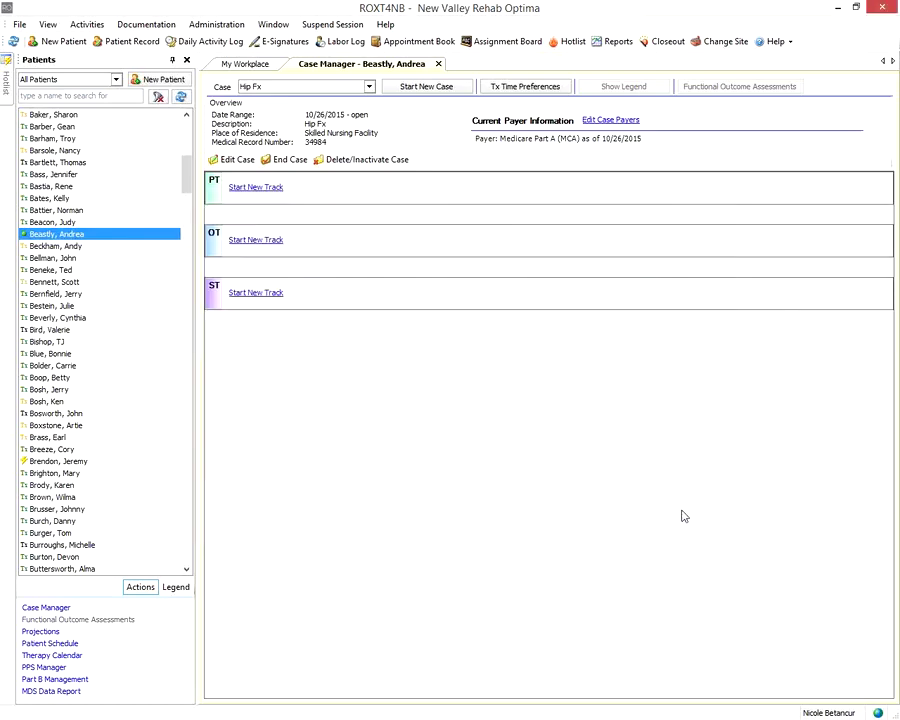
Restart the PT document with Physical Therapy checked and go to the certification start date
click(253, 187)
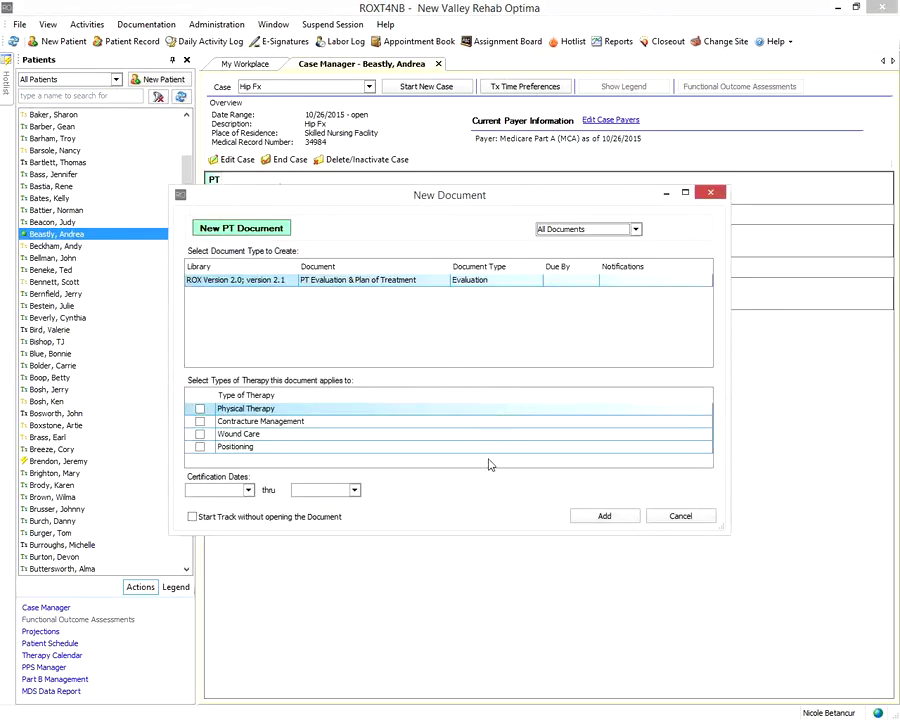
click(200, 409)
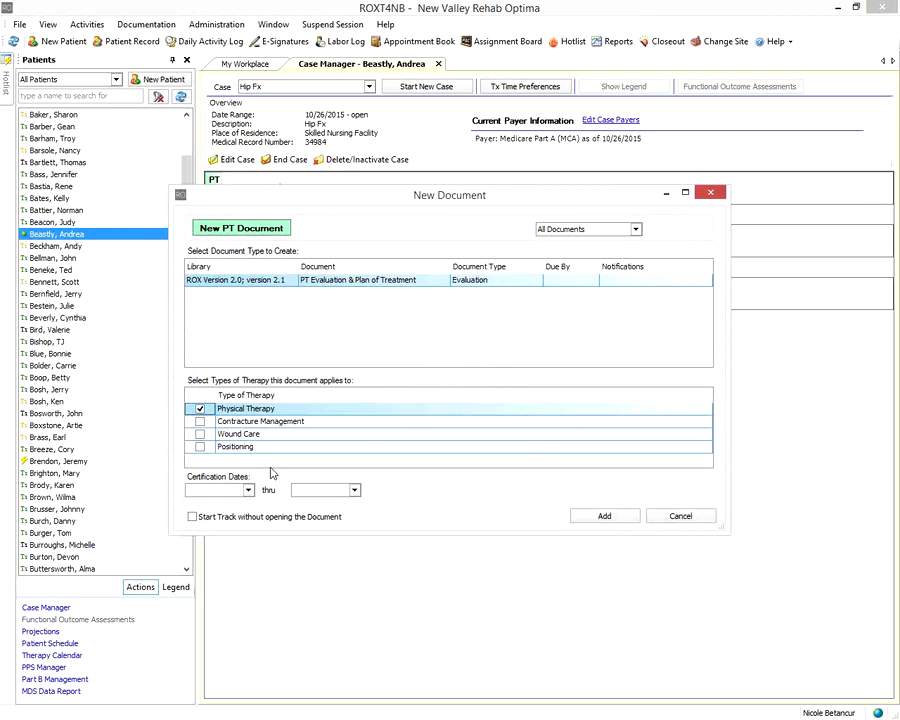
click(208, 491)
Pick October 26, 2015 as certification start so the thru date fills with 11/24/2015
click(222, 490)
click(248, 490)
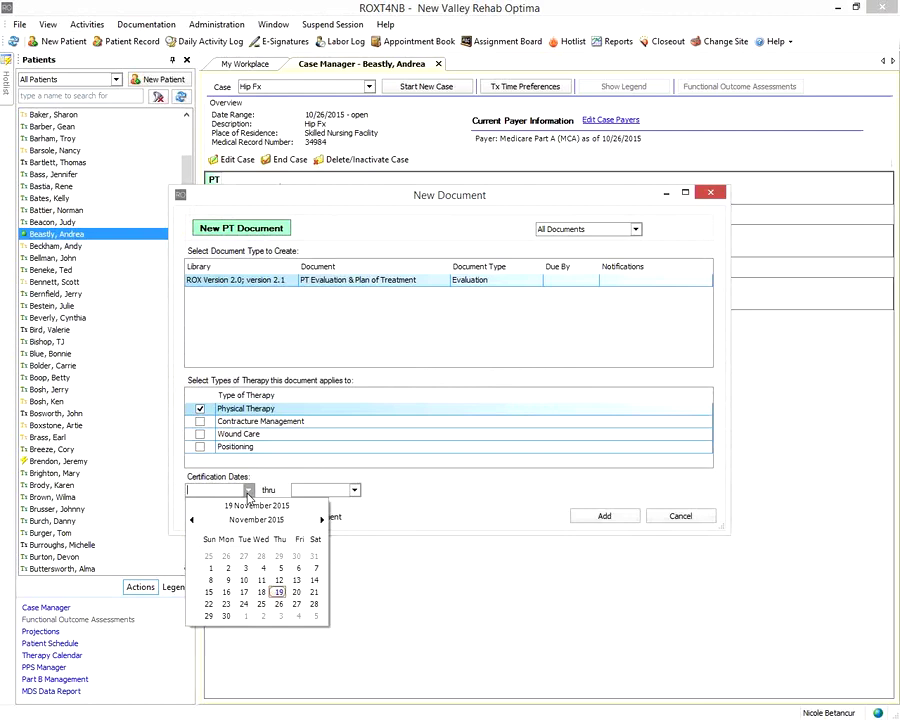
click(226, 556)
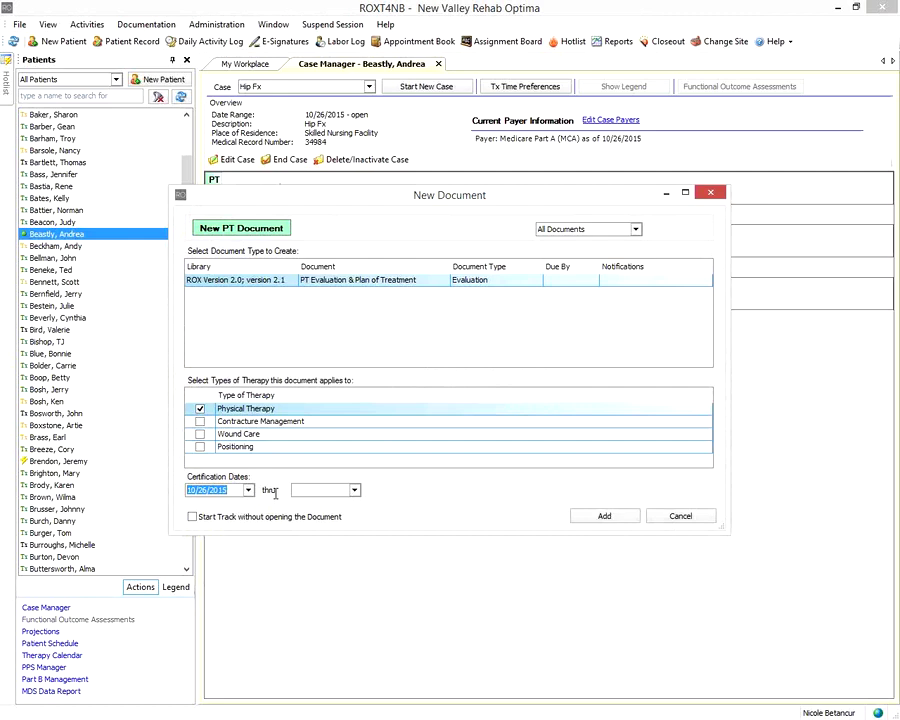
click(306, 490)
click(354, 491)
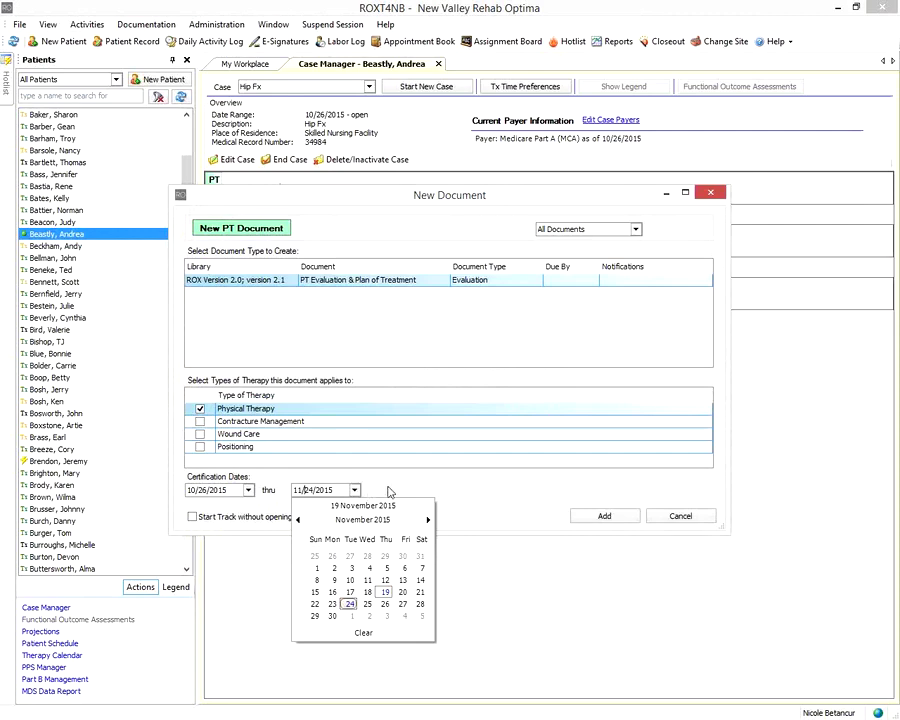
click(461, 512)
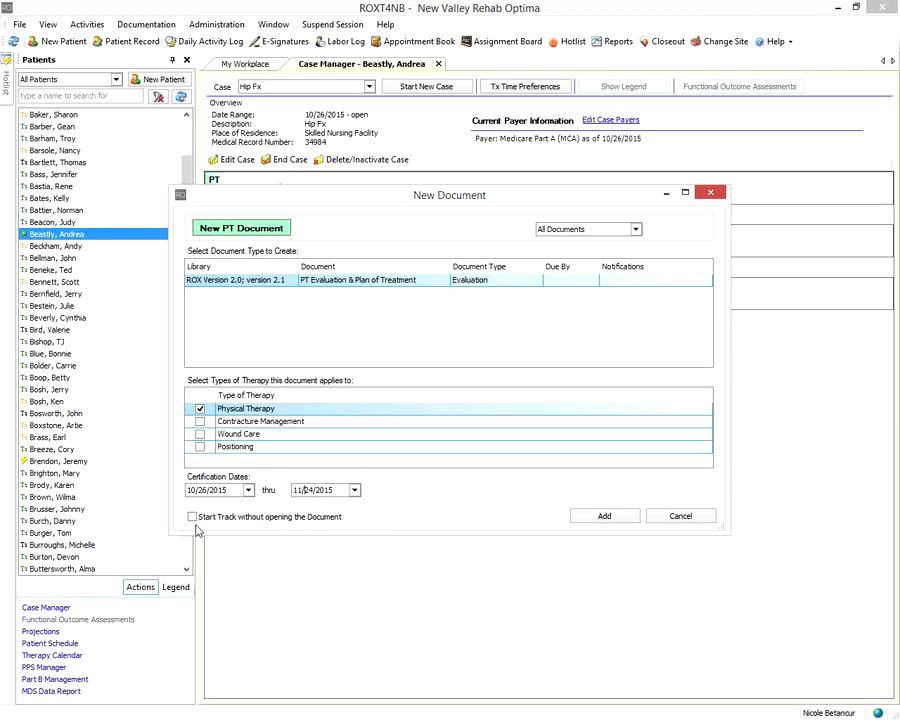
Create the PT track without opening its document, leaving an Incomplete Evaluation
click(193, 517)
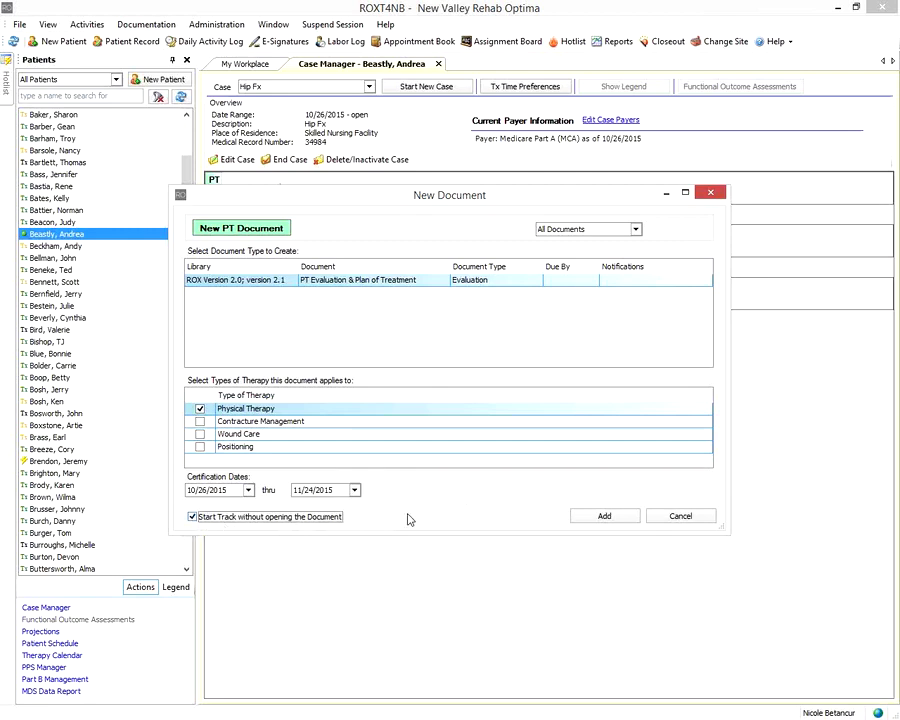
click(604, 518)
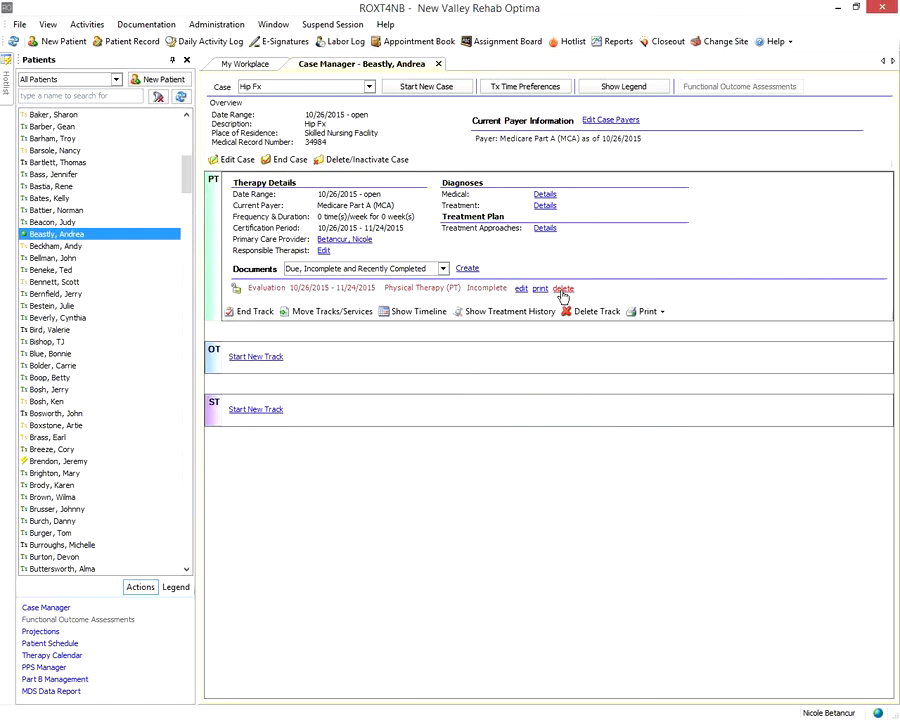
Delete the incomplete PT evaluation, then delete the PT therapy track, confirming both
click(562, 290)
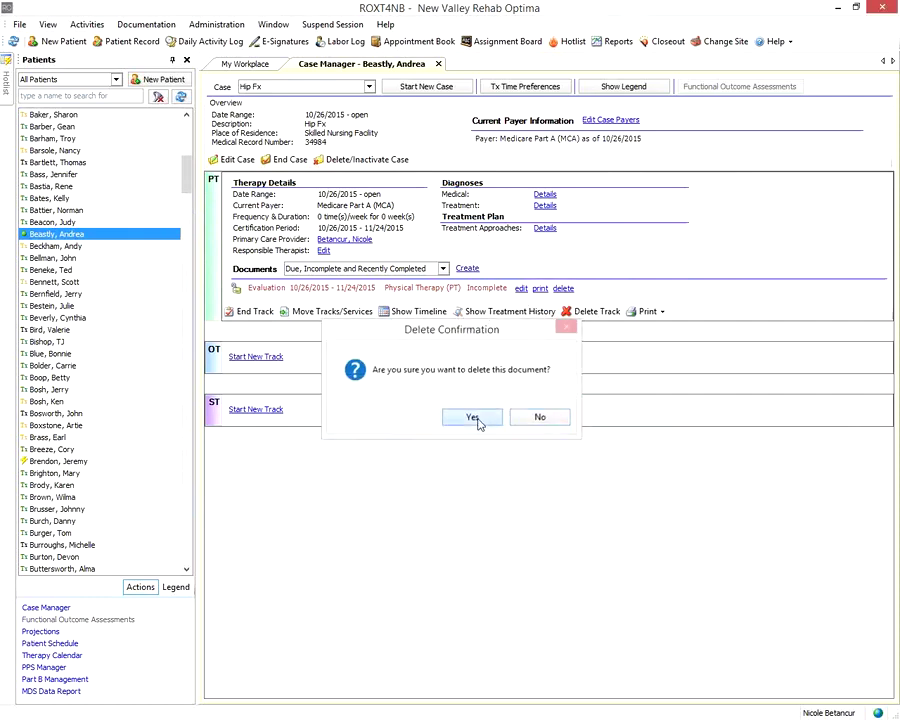
click(474, 418)
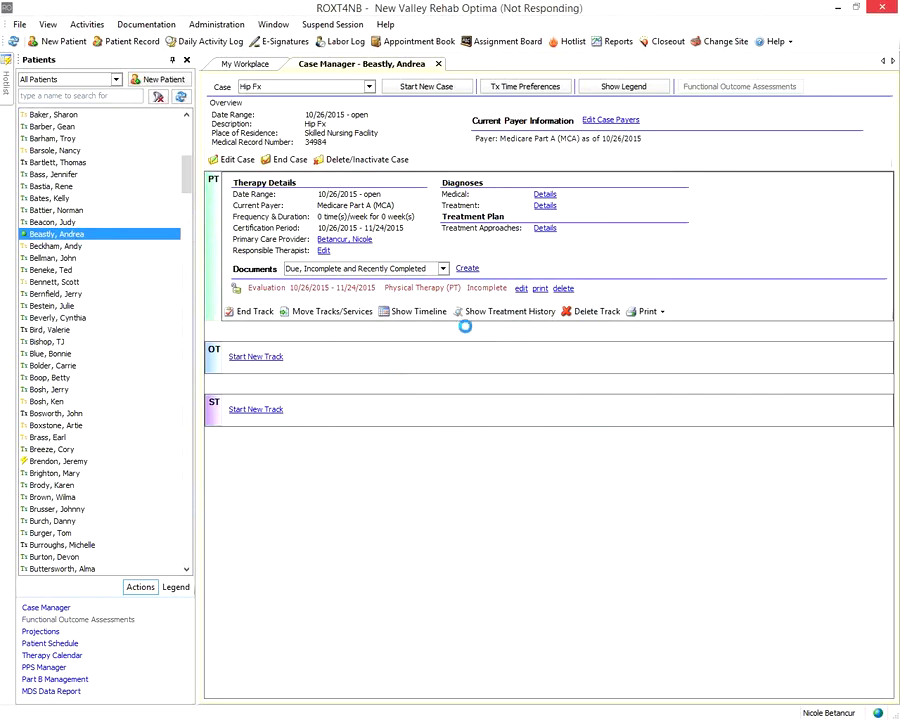
click(542, 416)
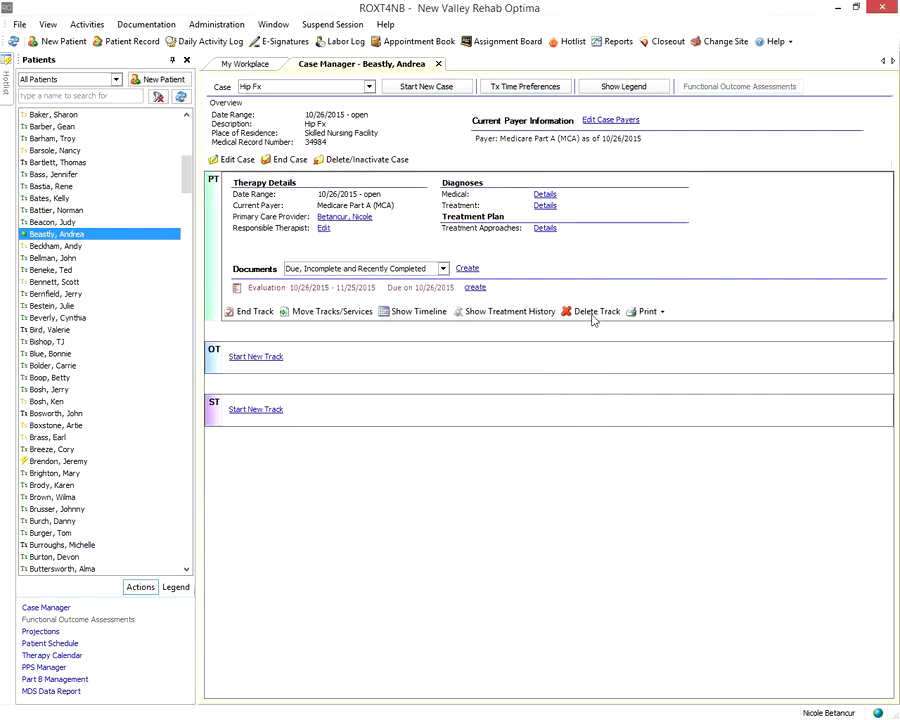
click(593, 316)
click(476, 359)
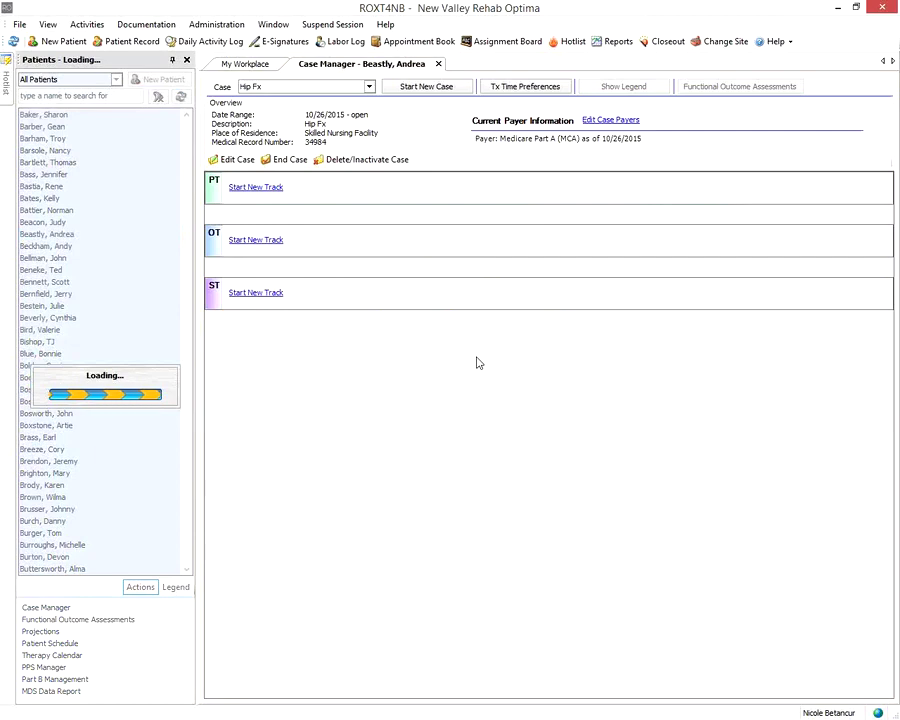
Create a Physical Therapy evaluation certified from 10/26/15, end date auto-filled to 11/24/2015
click(256, 189)
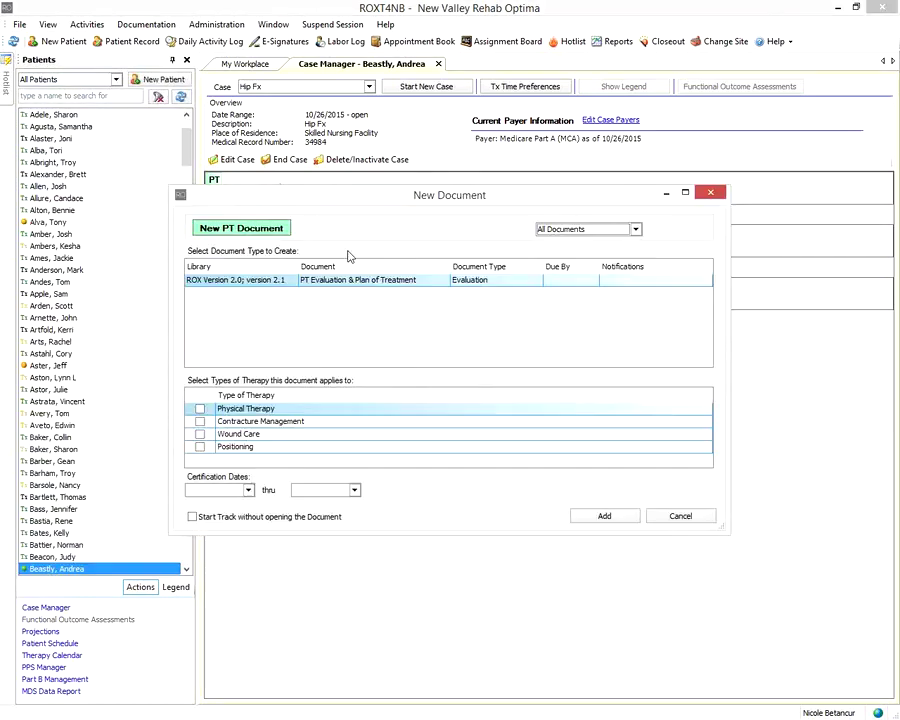
click(200, 409)
click(209, 486)
text(10/26/15)
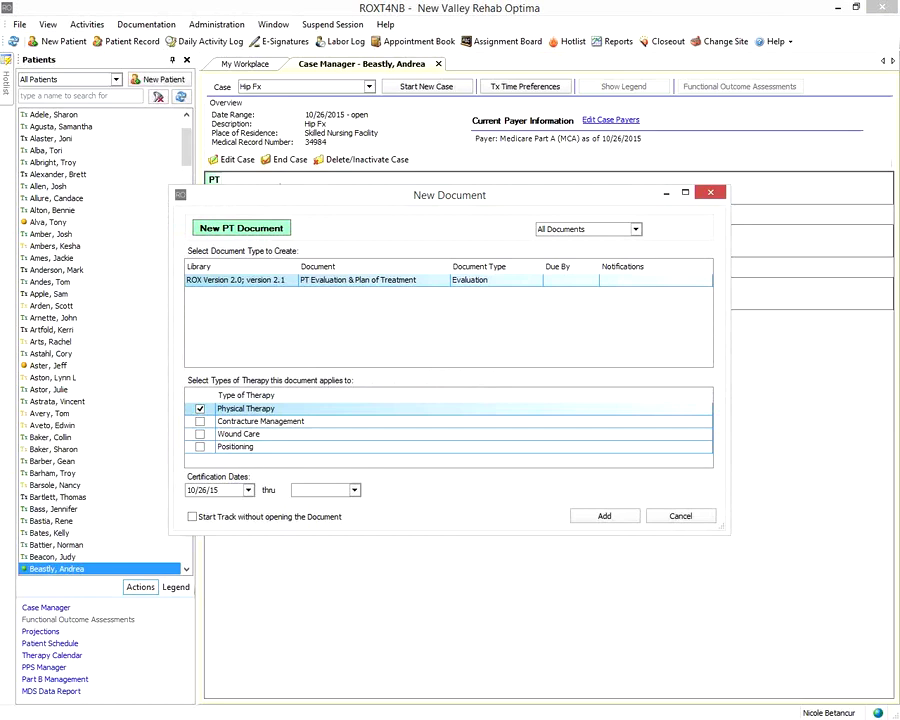
key(Tab)
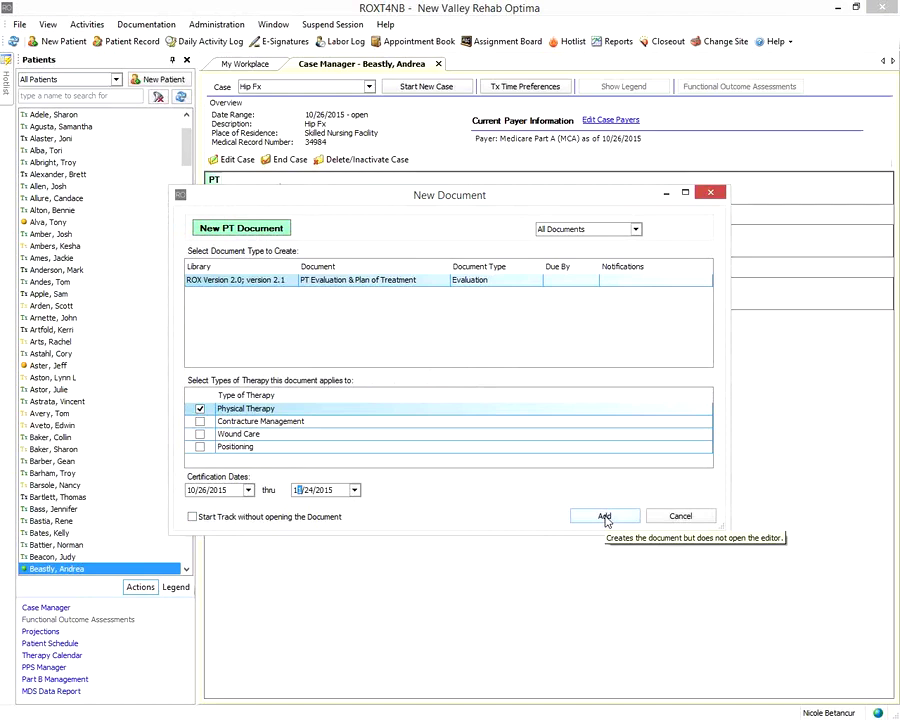
click(605, 517)
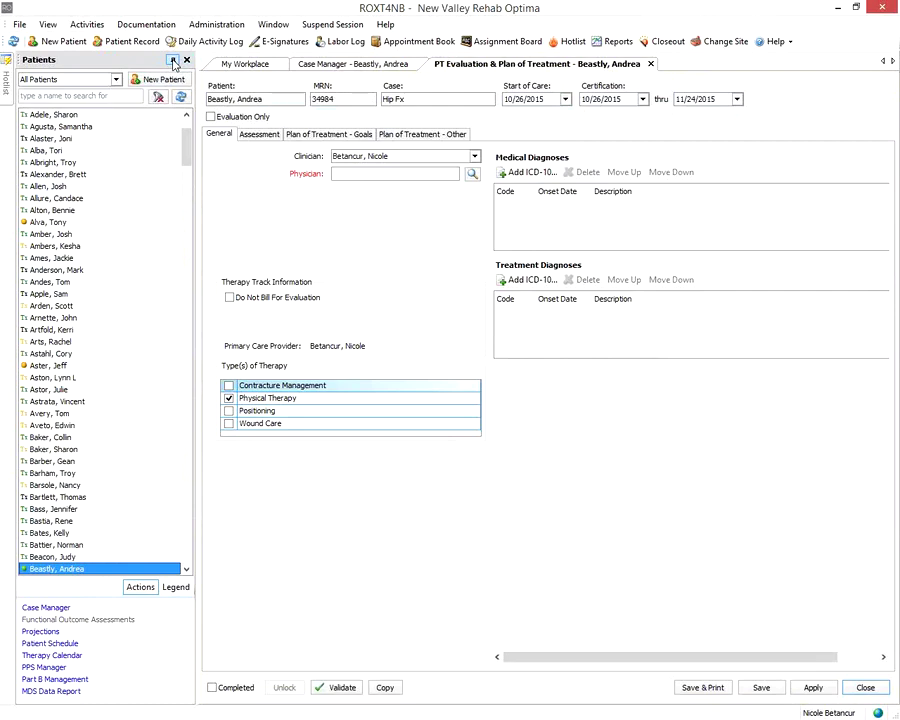
Collapse the Patients panel and show the certification end-date calendar
click(172, 60)
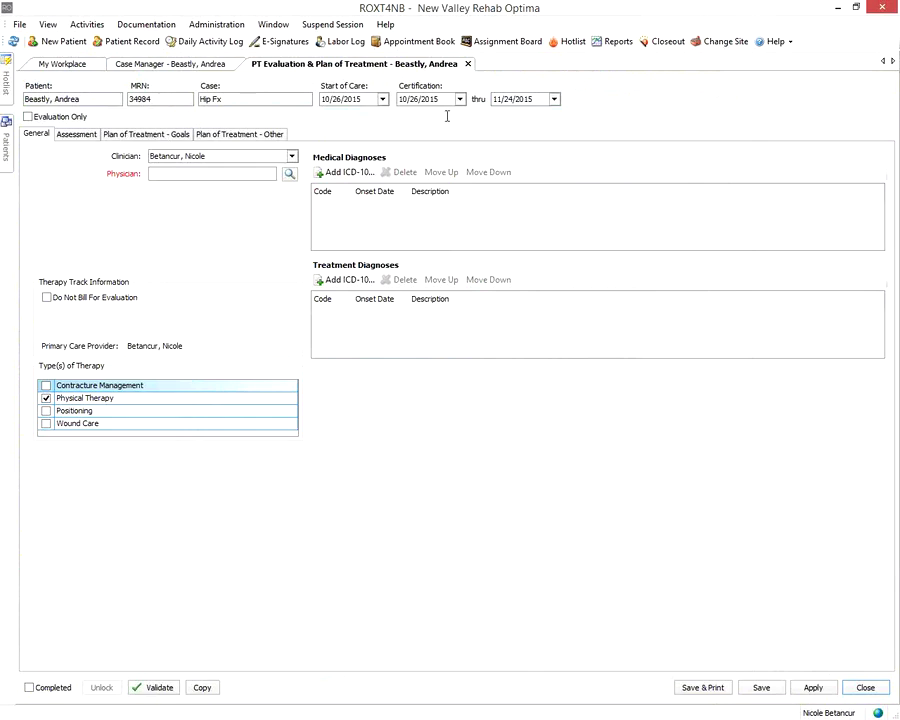
click(554, 99)
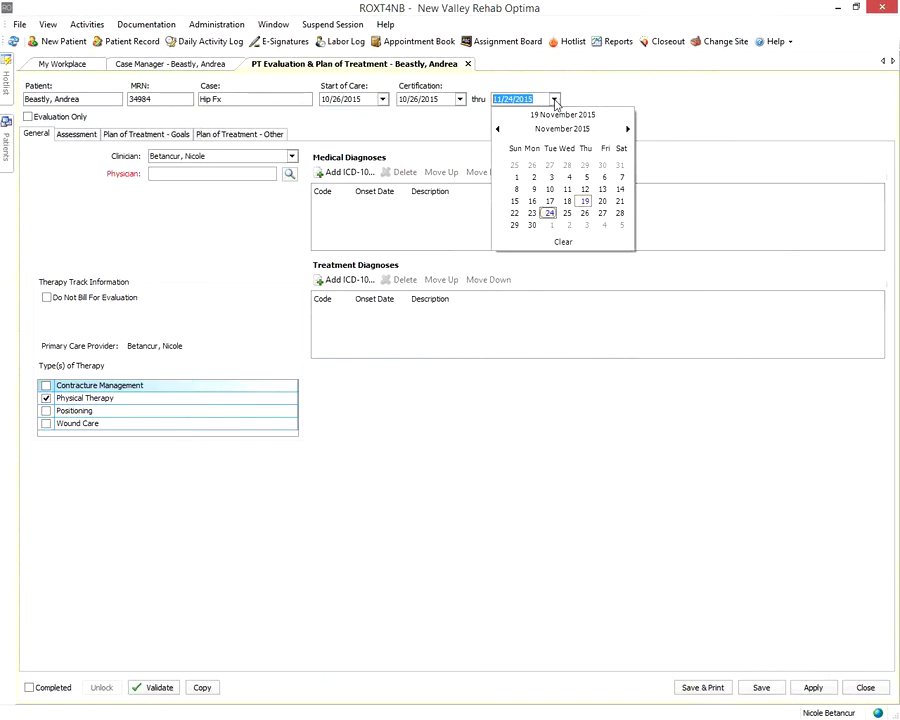
Close the thru-date calendar, keeping the end date at 11/24/2015
click(556, 103)
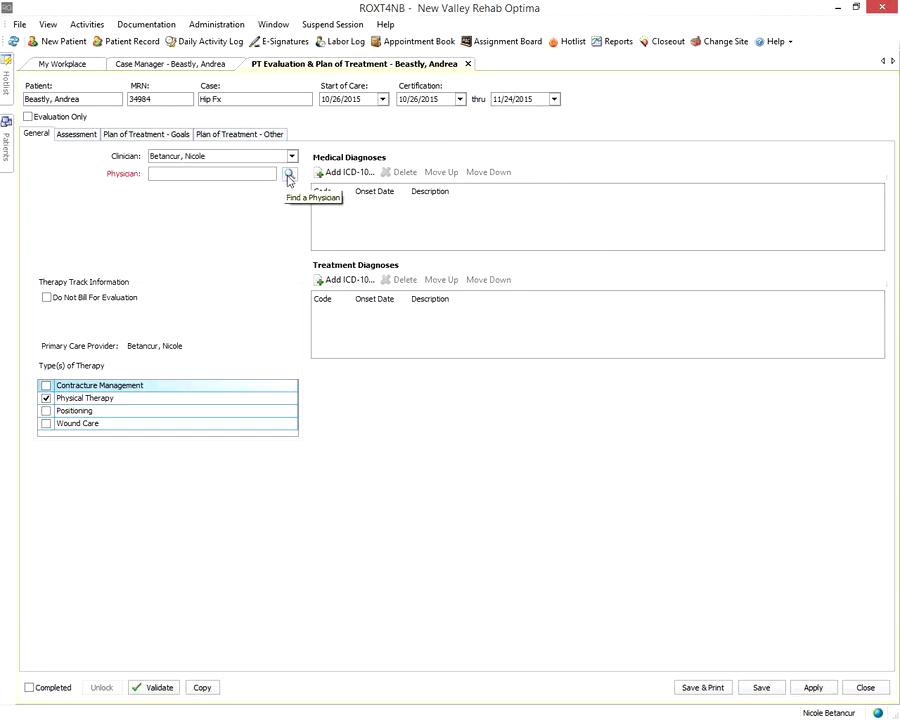
Open Find Physician and list all 138 active physicians
click(289, 175)
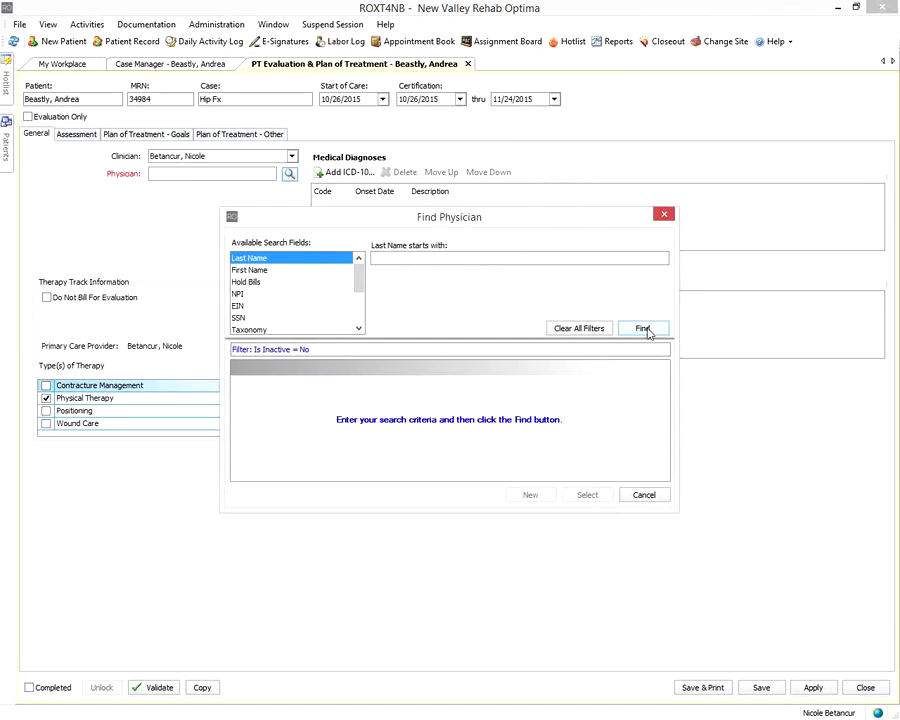
click(647, 331)
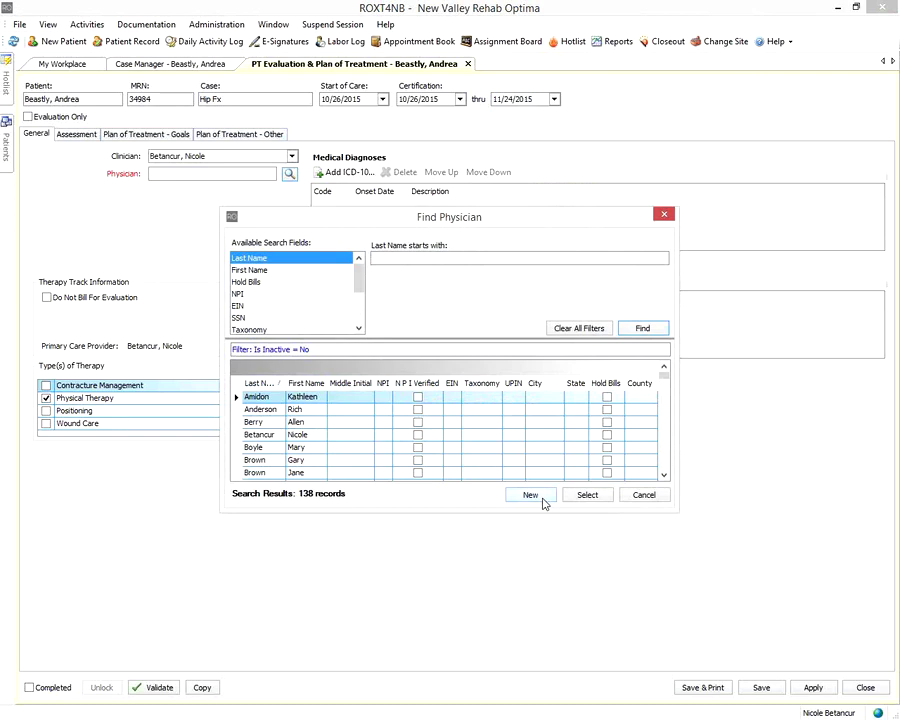
Add a new physician record with the physician's first and last name and save it
click(543, 499)
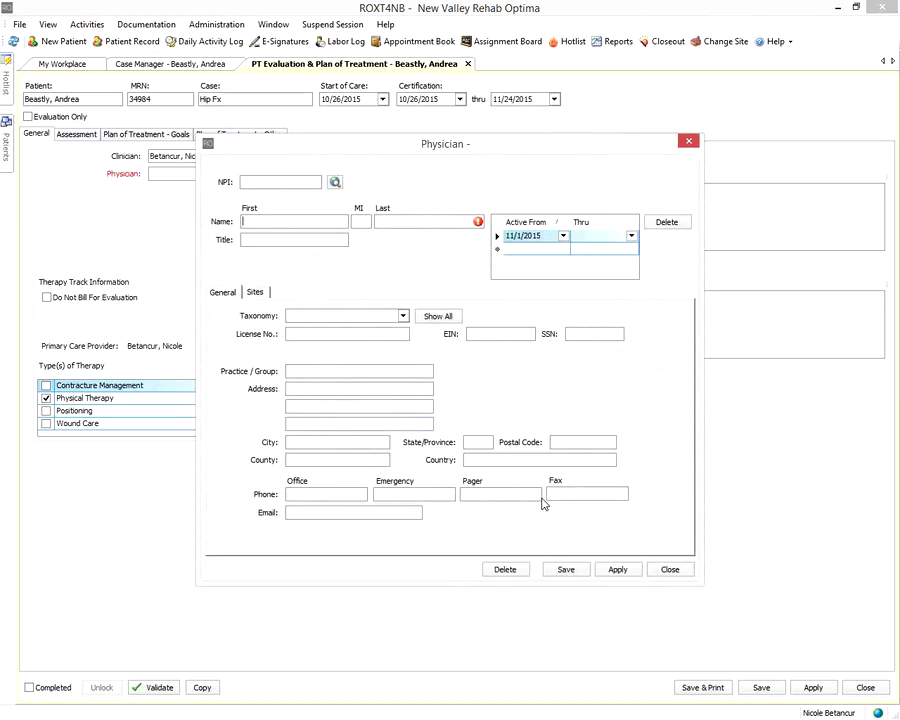
text(B)
text(rd)
key(BackSpace)
key(BackSpace)
key(BackSpace)
click(386, 224)
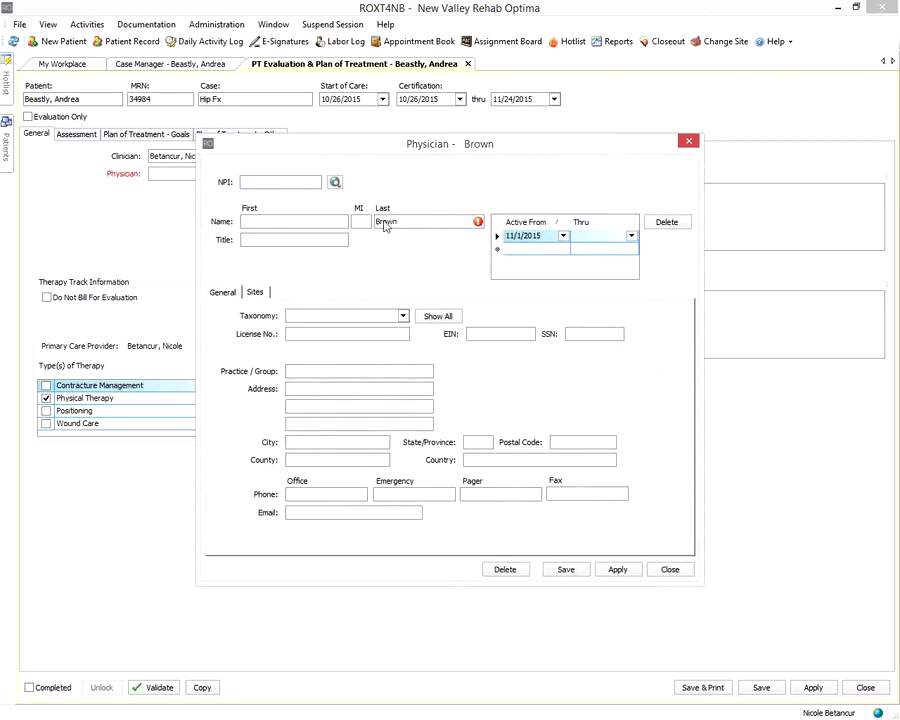
key(shift+Tab)
key(shift+Tab)
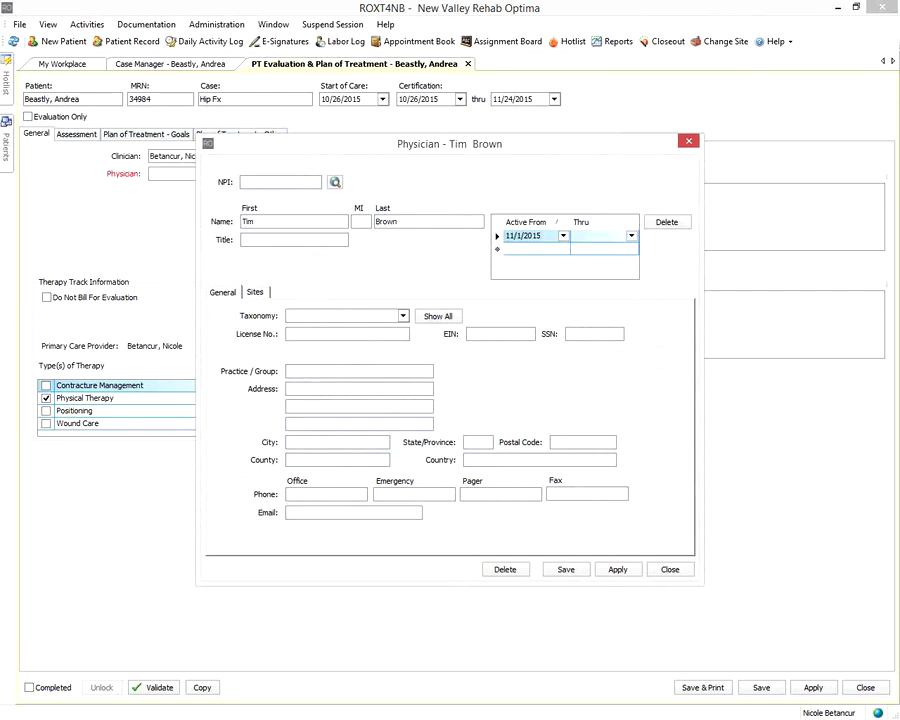
click(332, 241)
click(566, 569)
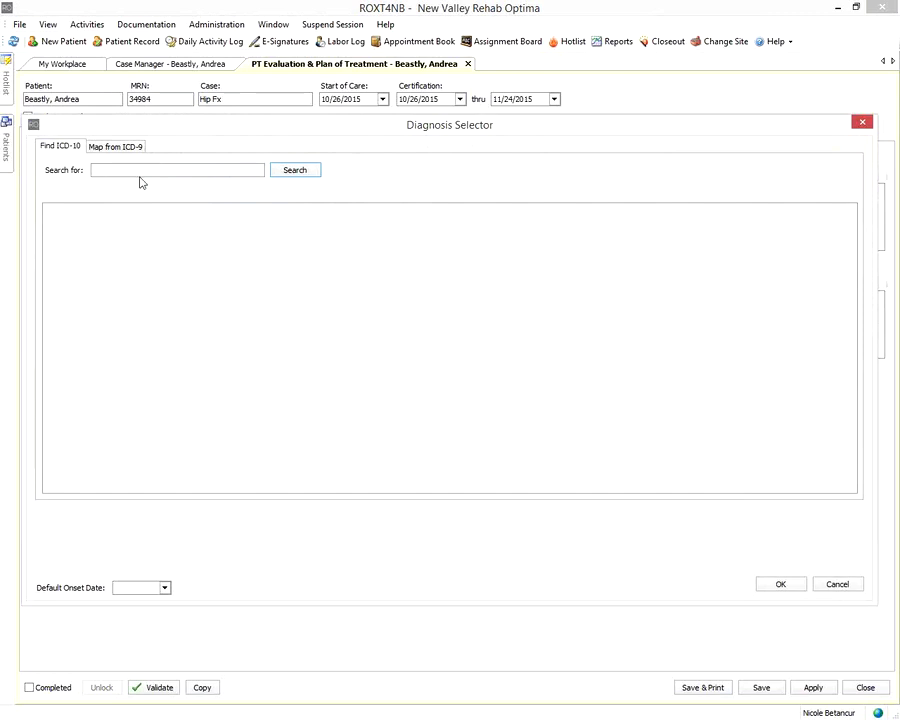
Search ICD-10 for 'hip fracture' and drill down to the T84 periprosthetic hip fracture codes
text(hip fracture)
click(306, 178)
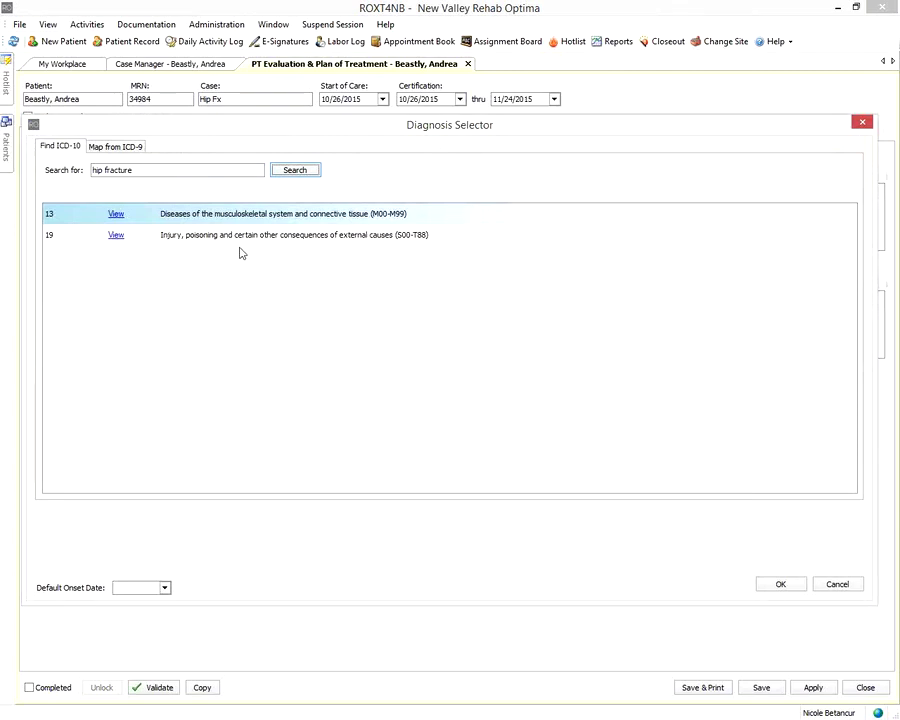
click(116, 235)
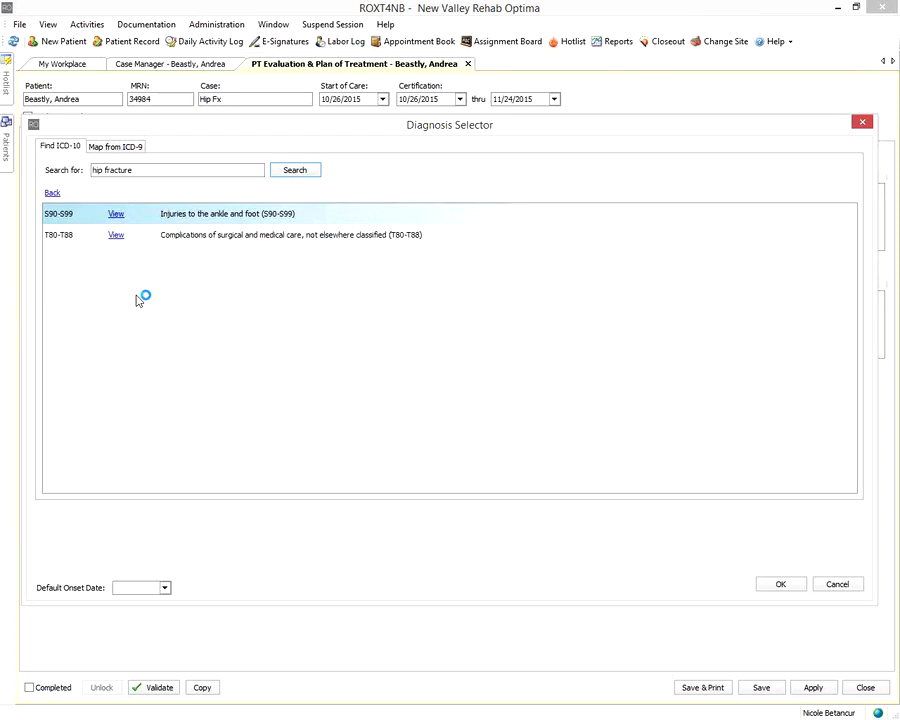
click(116, 235)
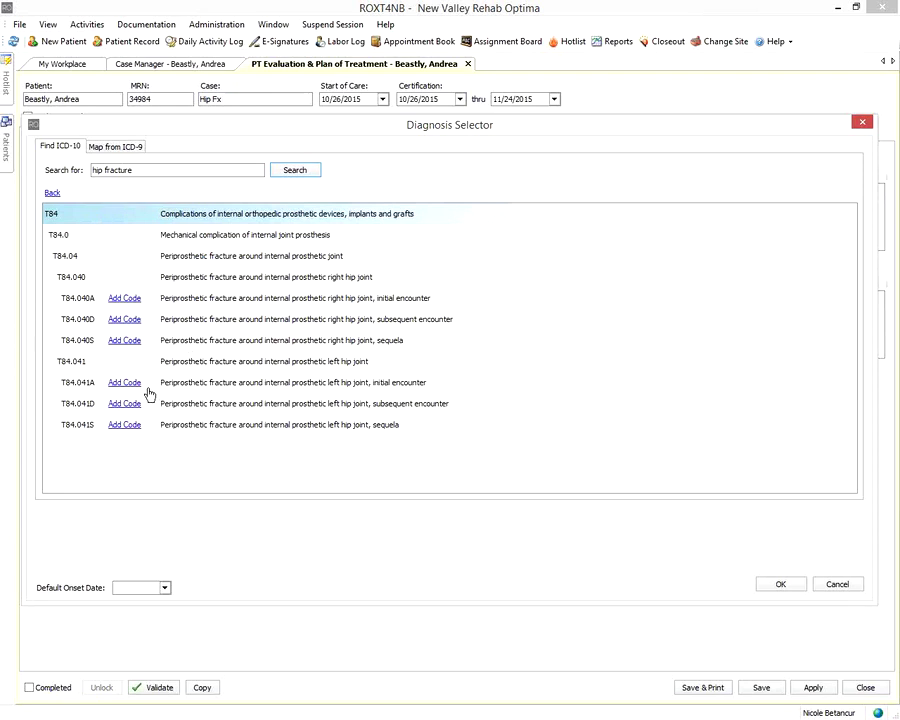
Add T84.040A and T84.040D right hip periprosthetic fracture codes, then return to the T84 list
click(126, 304)
click(124, 321)
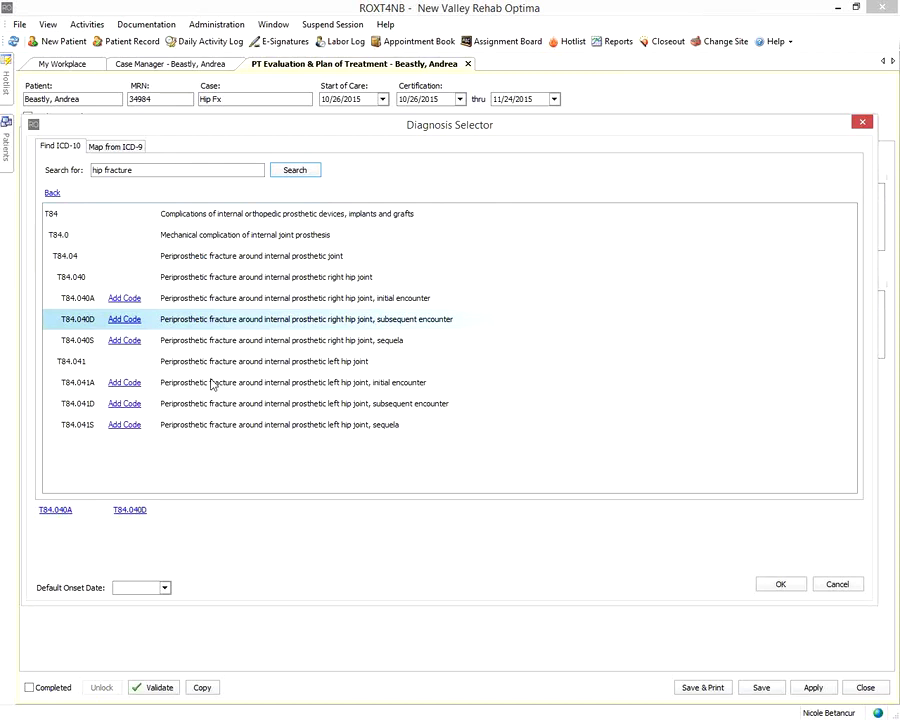
click(52, 194)
click(110, 235)
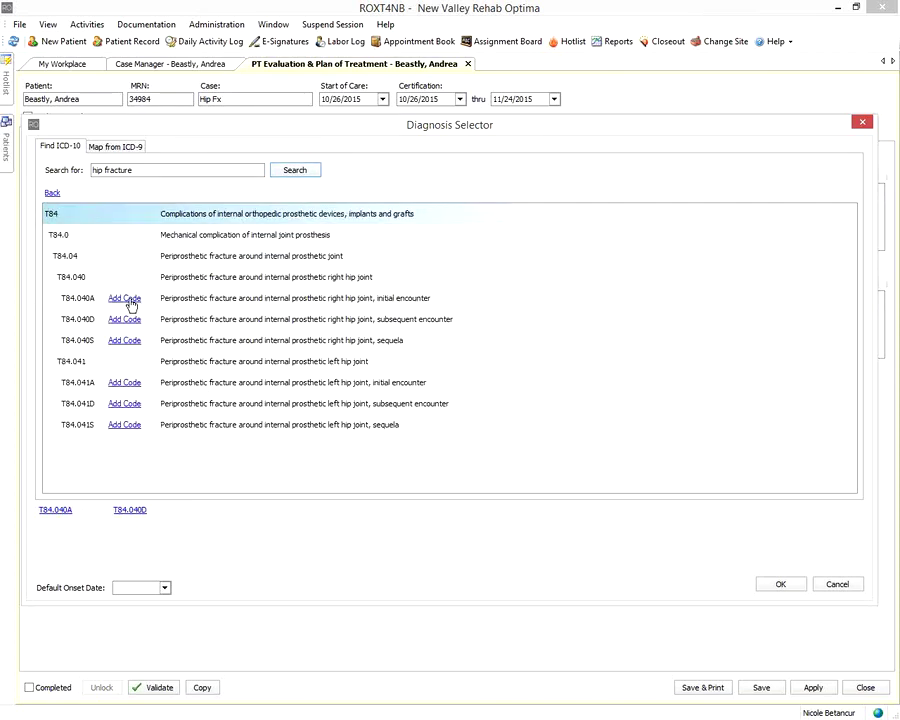
Search ICD-10 for 'muscle weakness' and add M62.81 Muscle weakness (generalized)
click(52, 198)
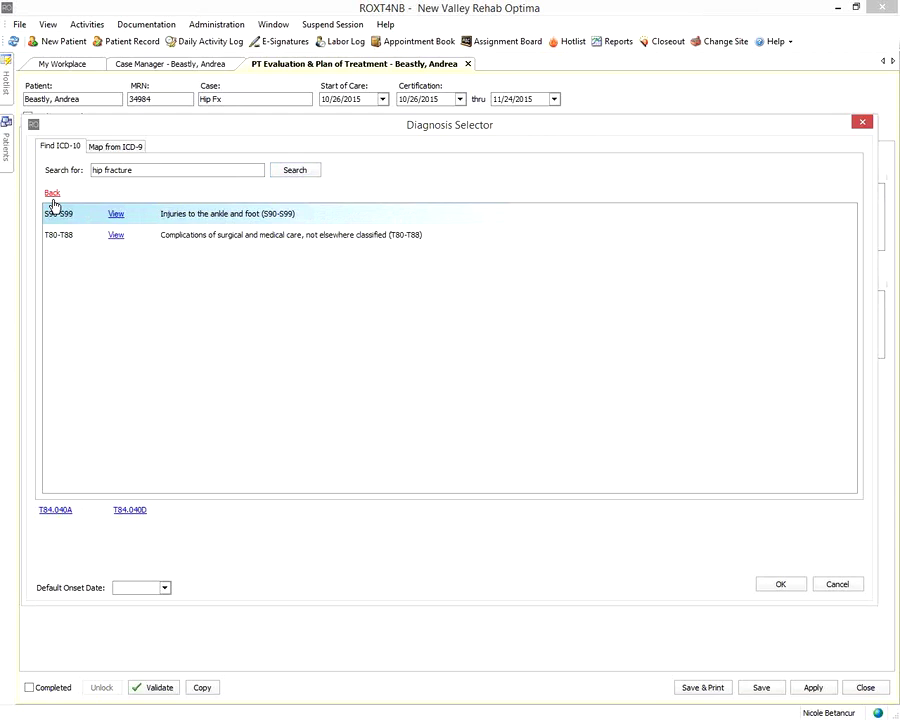
click(52, 194)
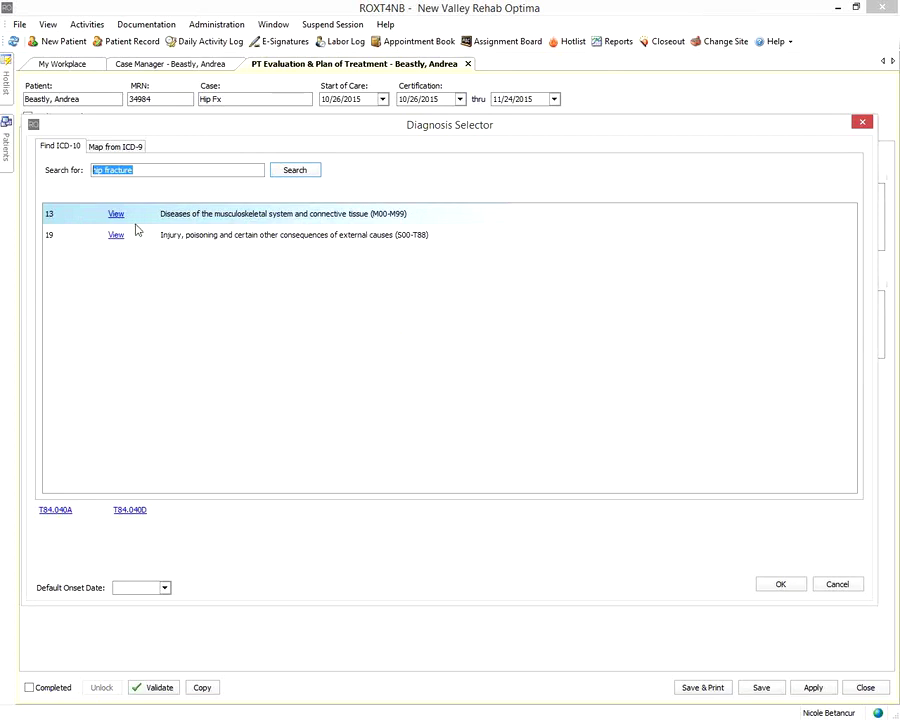
drag(195, 170, 88, 185)
text(muscle weakness)
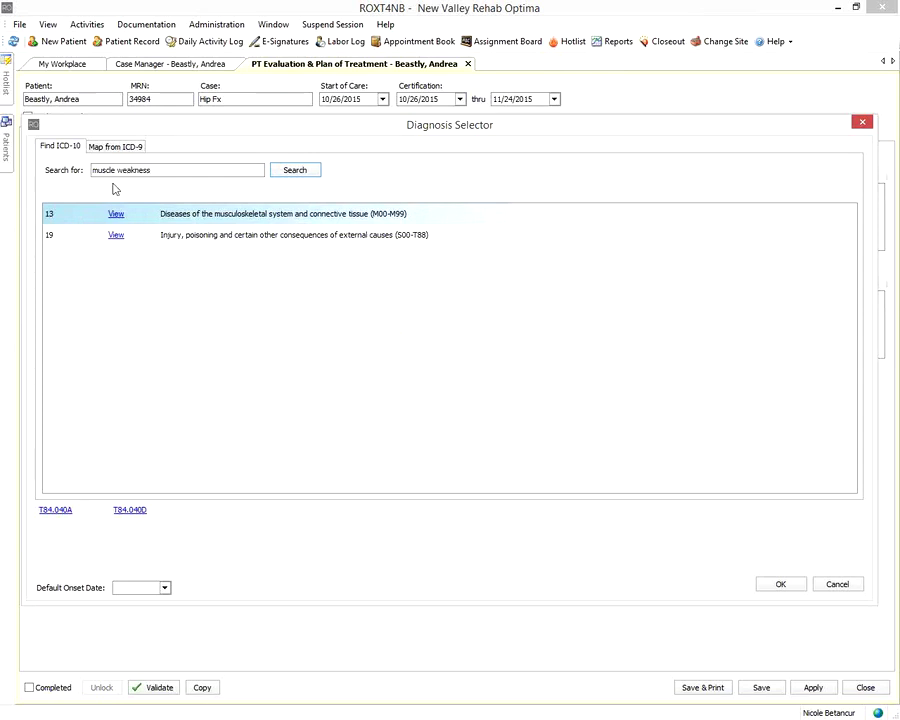
click(288, 172)
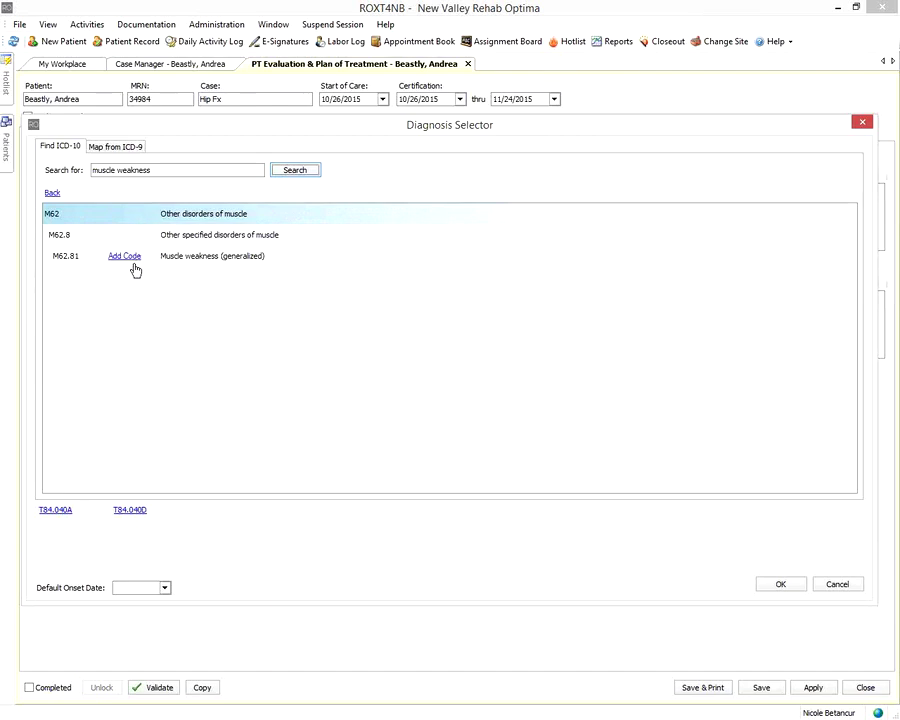
click(127, 261)
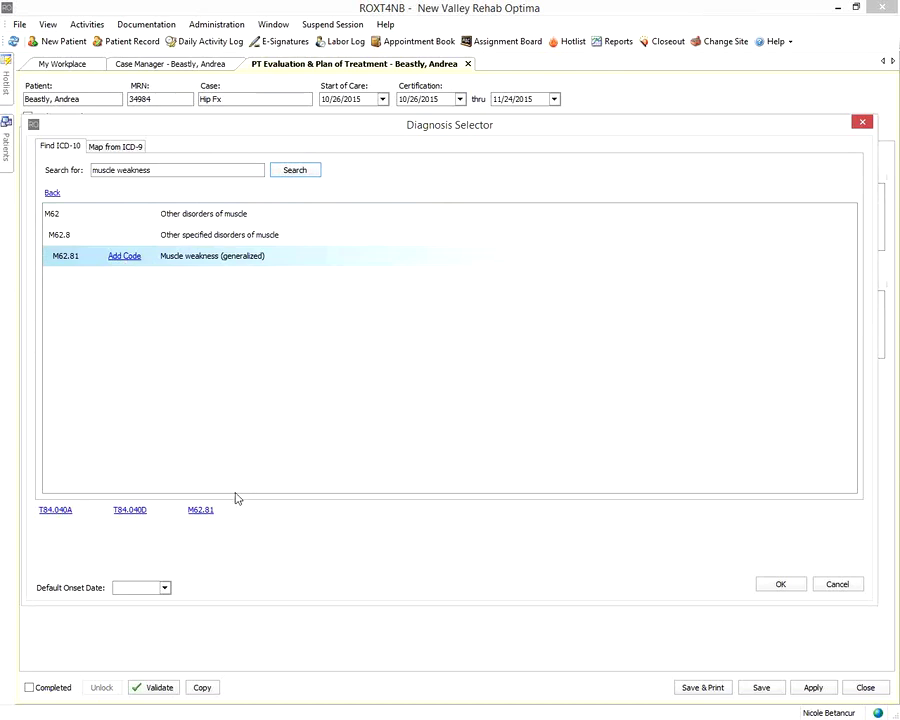
Pick October 19, 2015 as the default onset date in the calendar
click(165, 588)
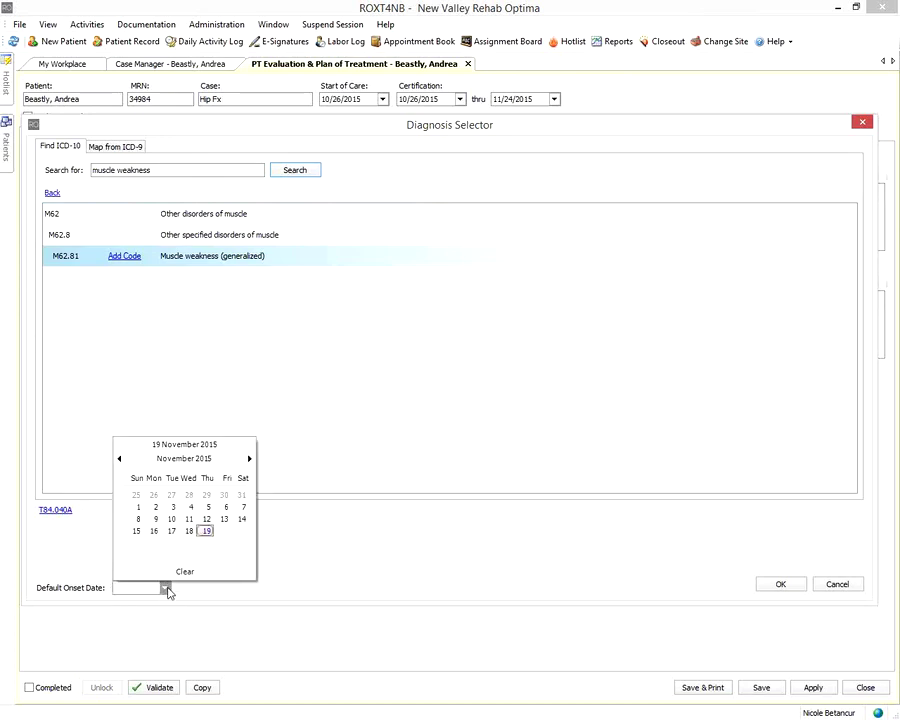
click(119, 458)
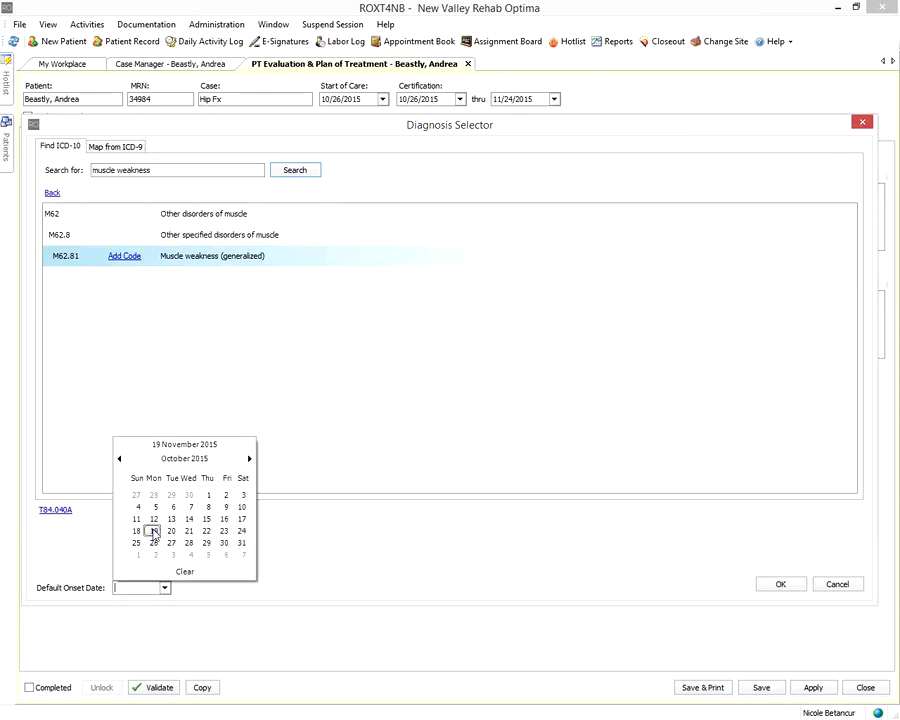
click(152, 531)
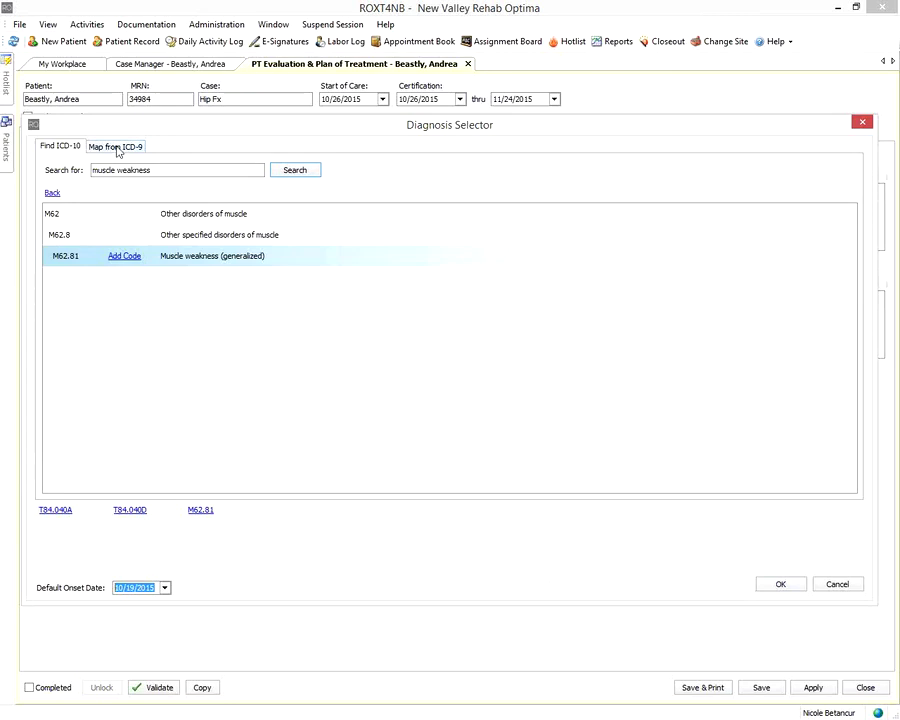
Check the Map from ICD-9 tab, then confirm T84.040A, T84.040D and M62.81 as medical diagnoses
click(117, 148)
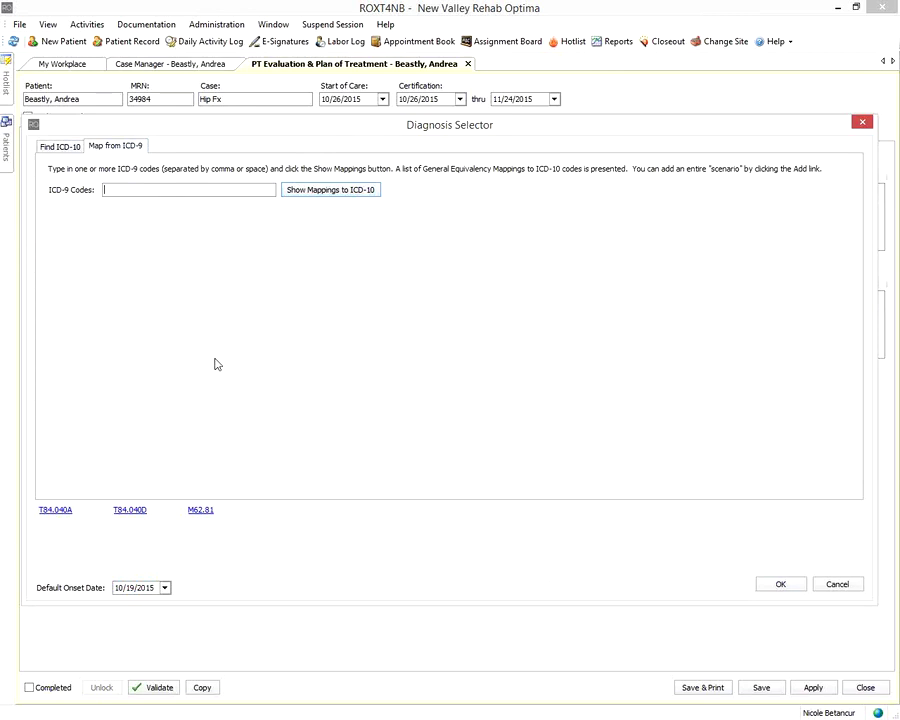
click(61, 147)
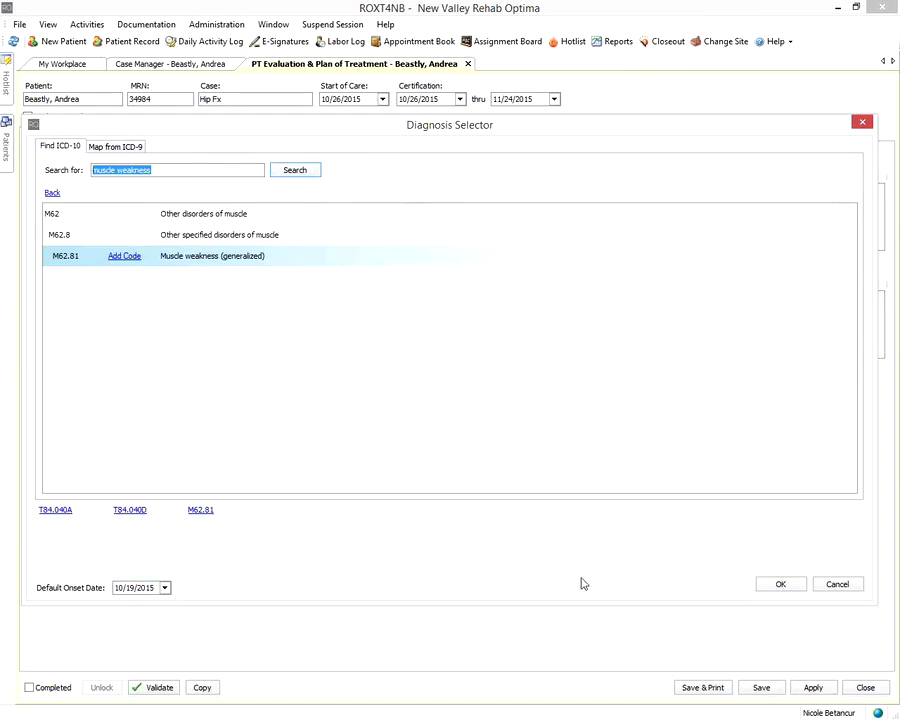
click(784, 585)
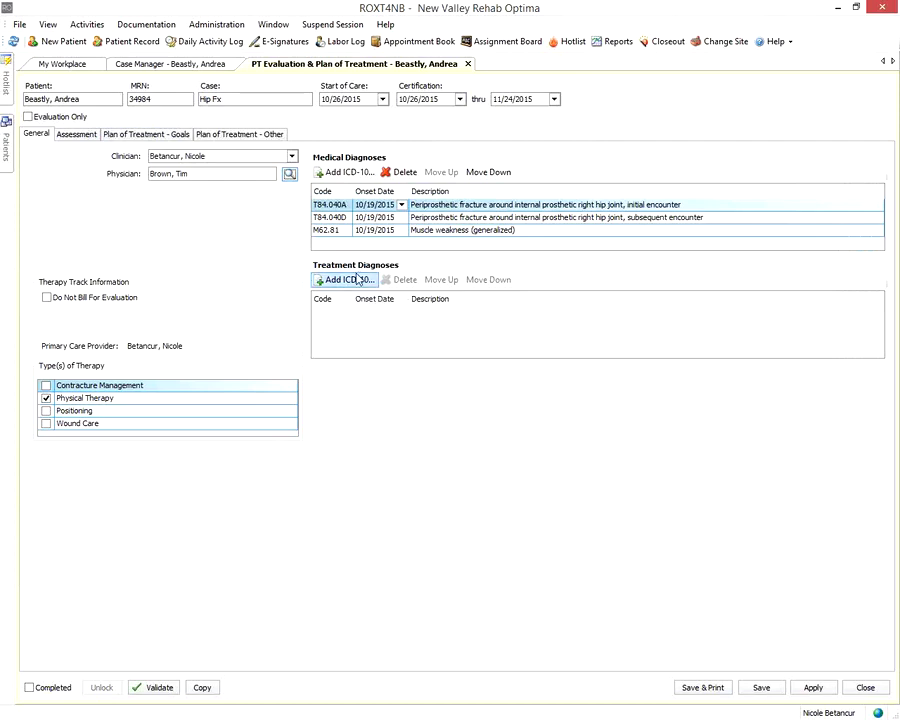
Add M62.81 Muscle weakness (generalized) to Treatment Diagnoses with onset date 10/19/2015
click(358, 278)
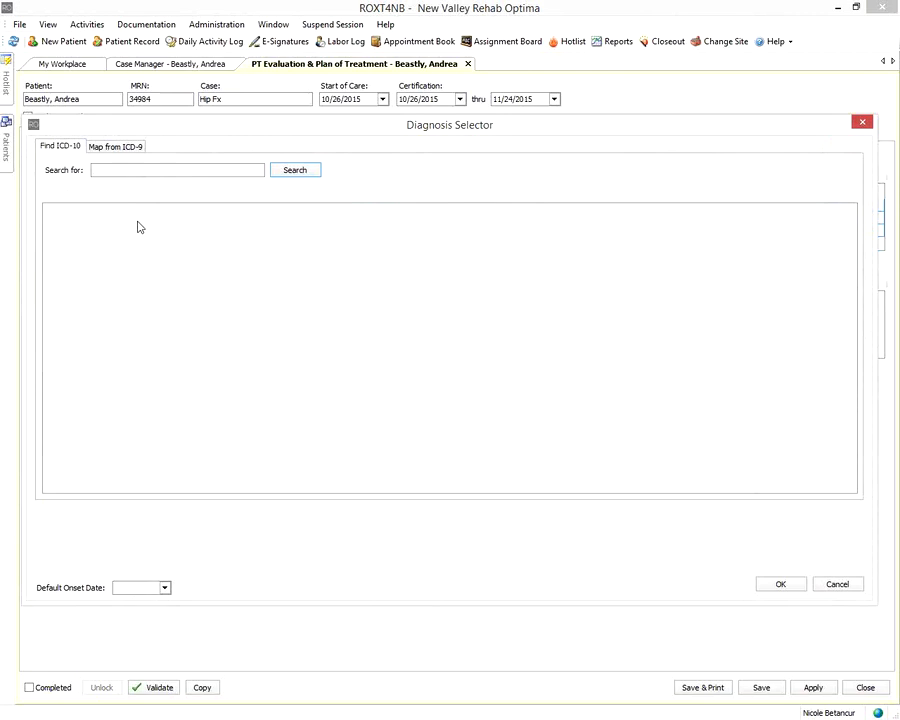
text(must)
text(cle weakness)
key(Return)
click(123, 255)
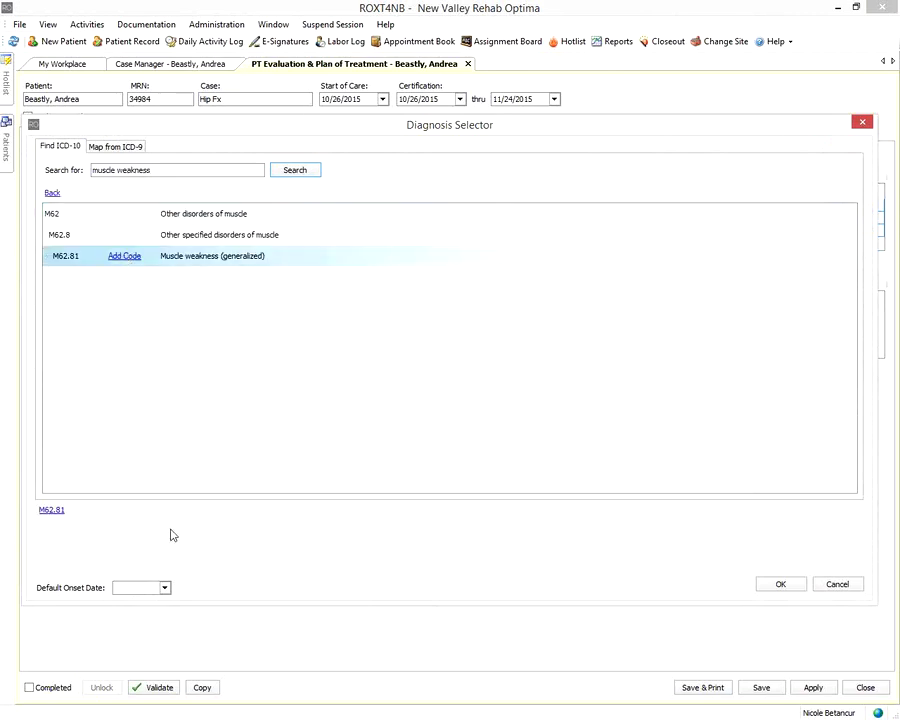
click(165, 587)
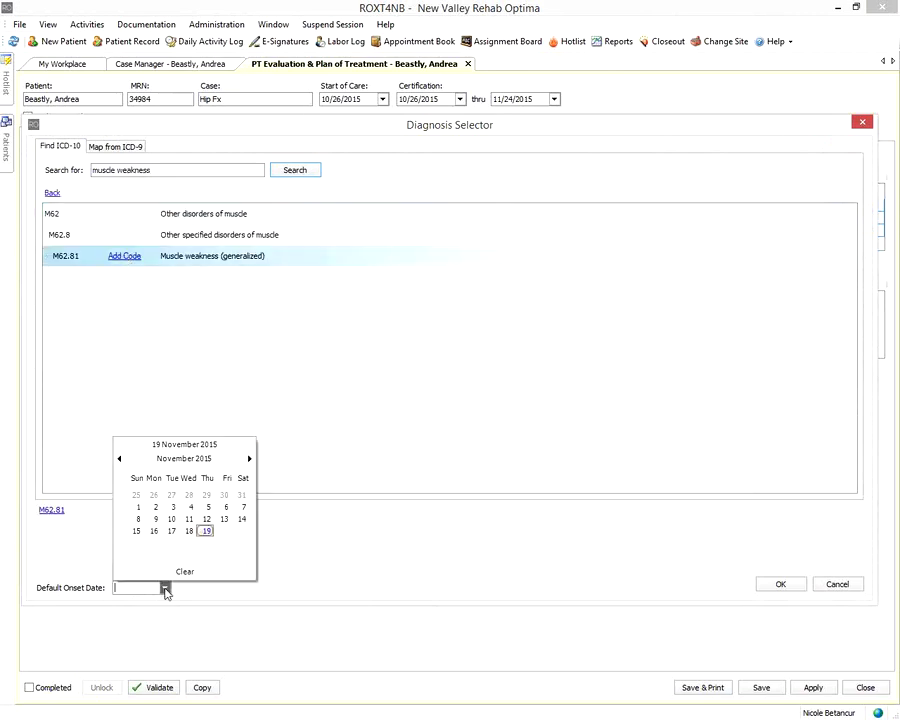
click(118, 459)
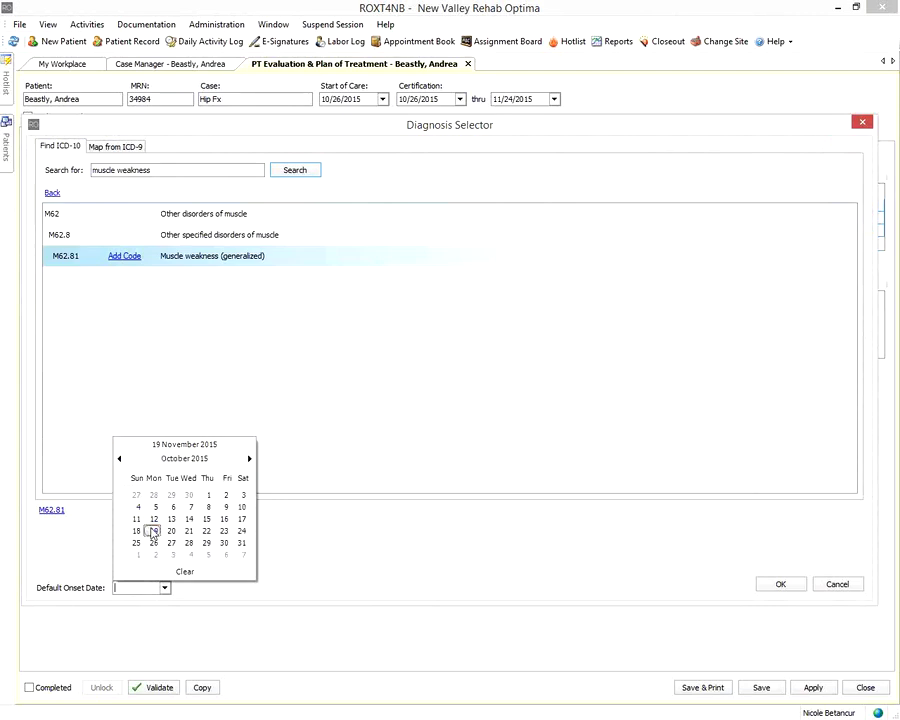
click(153, 531)
click(772, 586)
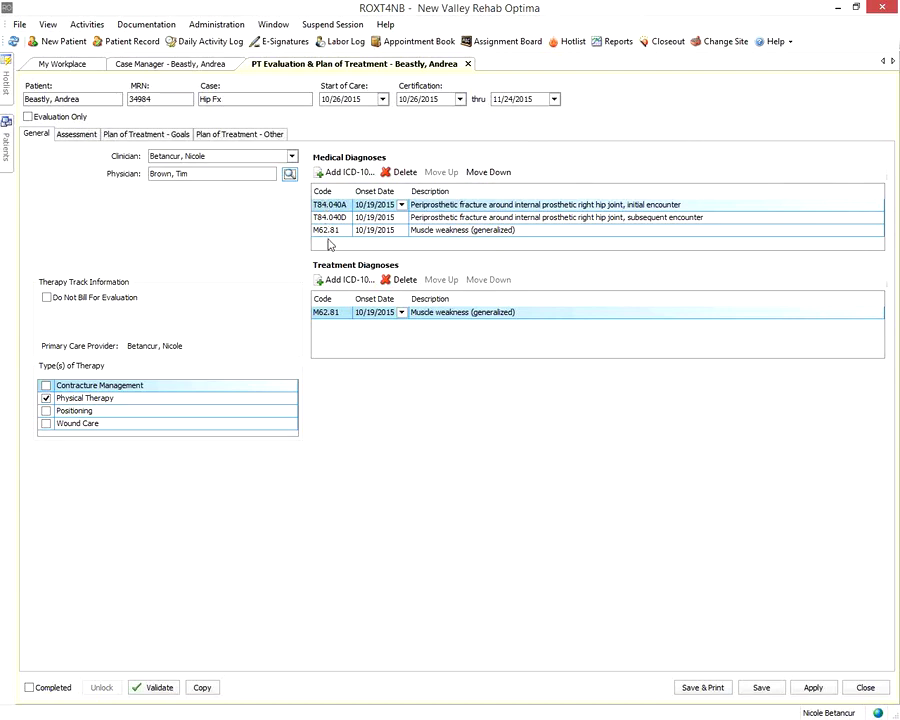
Move M62.81 up two places to the top of Medical Diagnoses
click(466, 231)
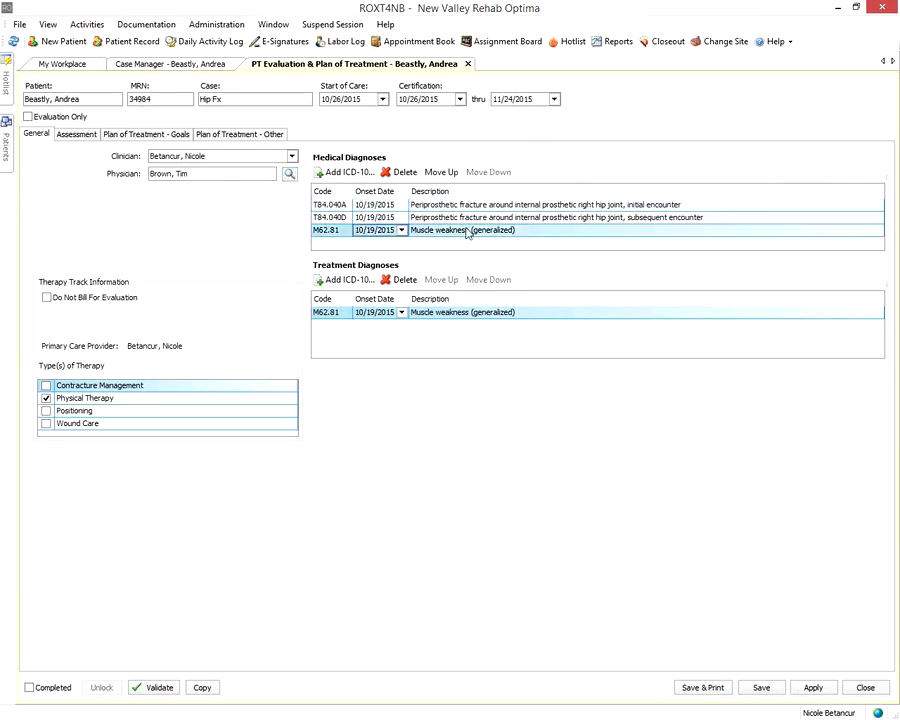
click(441, 173)
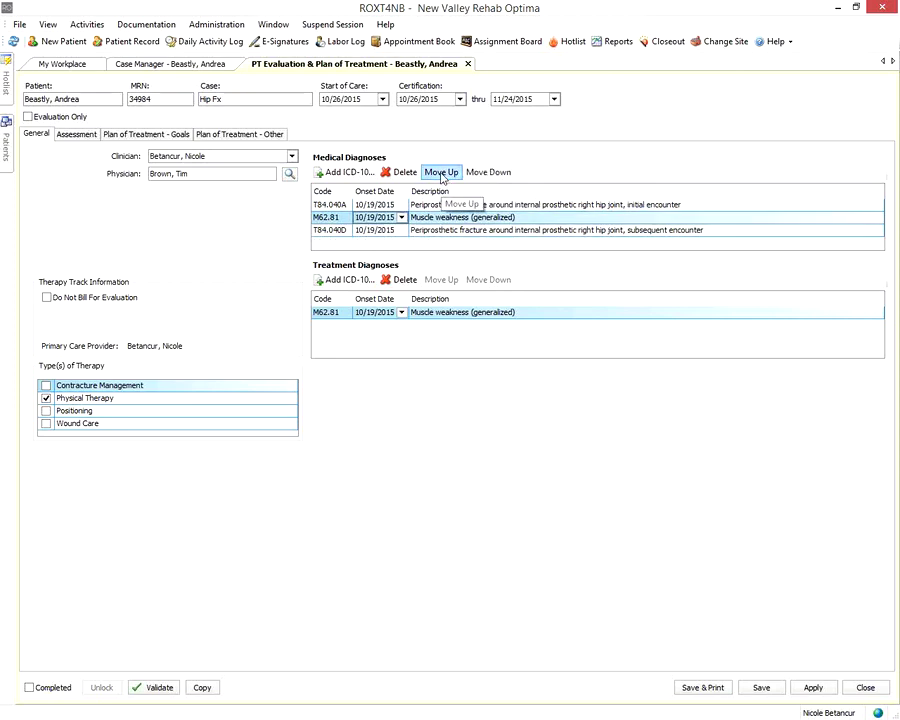
click(441, 173)
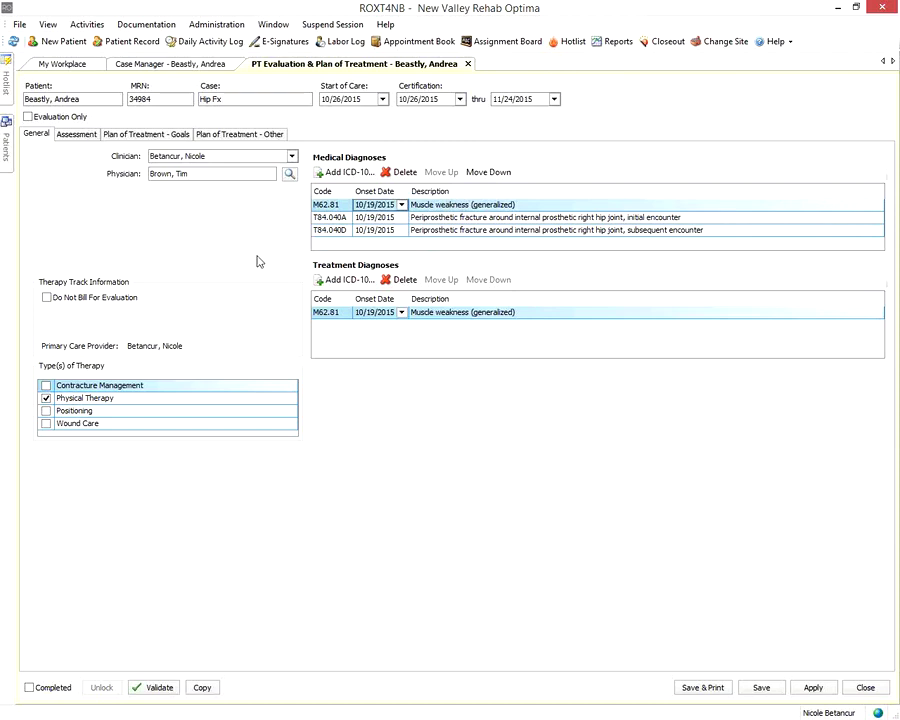
Switch to the Assessment tab and drop down its section list at Factors Supporting Medical Necessity
click(72, 142)
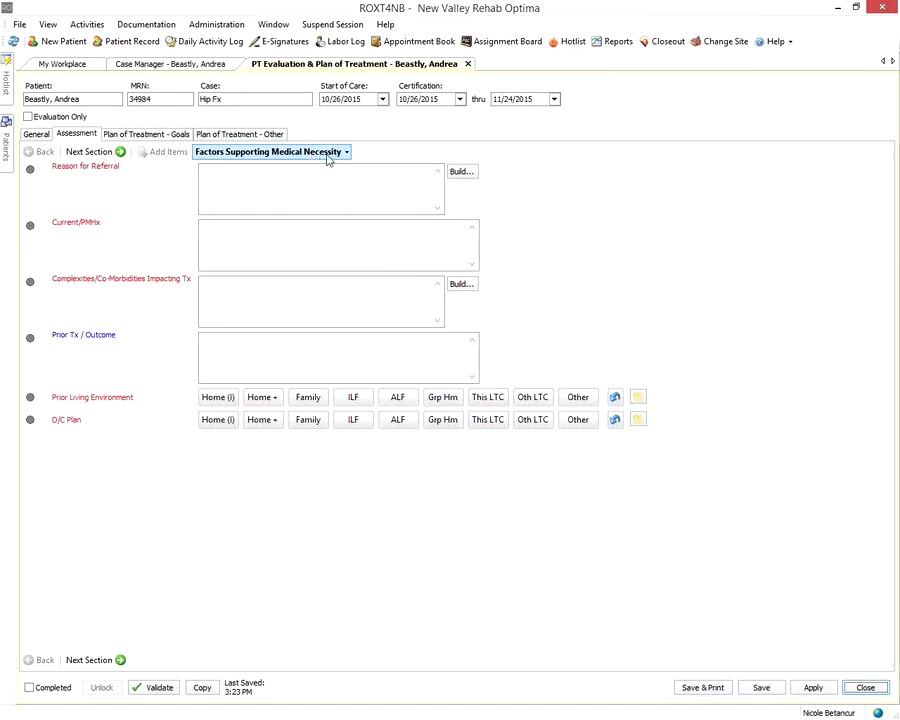
click(347, 153)
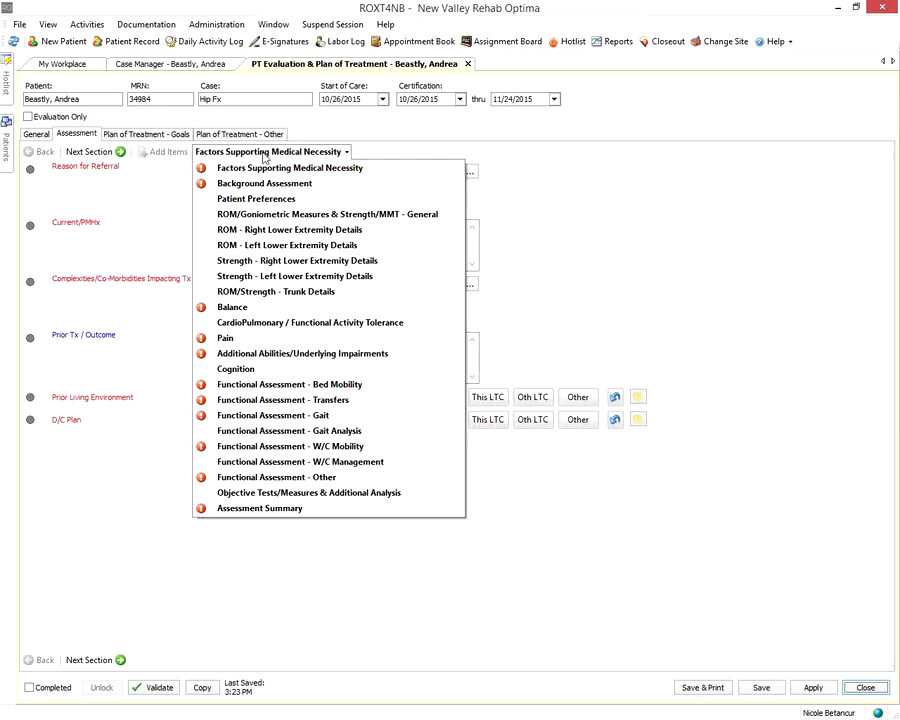
Dismiss the section list and read the Complexities/Co-Morbidities tooltip
click(258, 154)
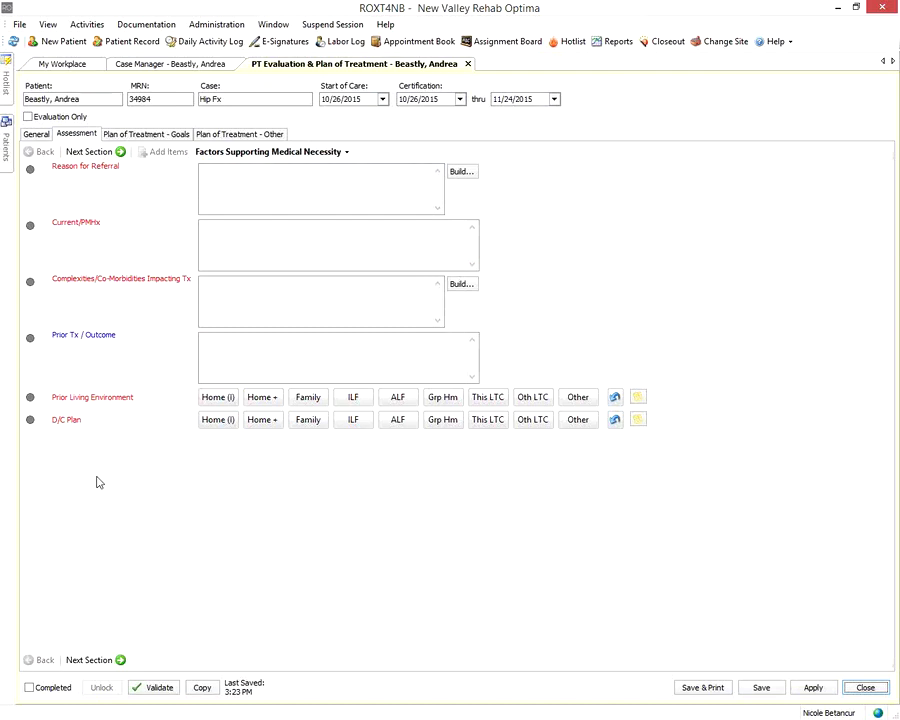
mouse_move(106, 281)
Enter 'Reason for referral...text' in Reason for Referral and 'current/past history...text' in Current/PMHx
click(264, 187)
text(Reaso)
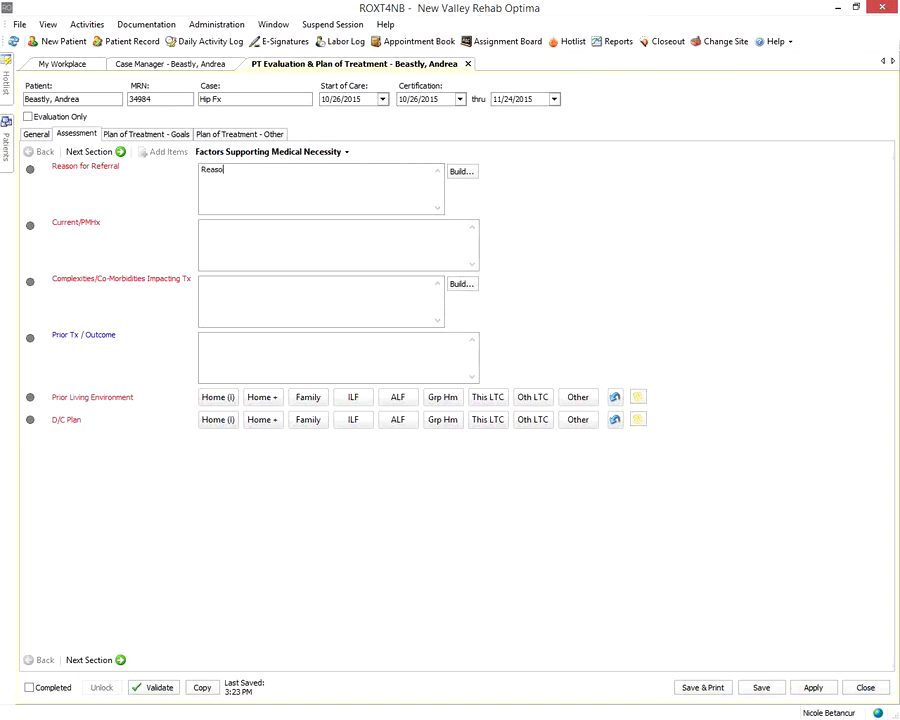
text(n for referral...text)
click(241, 251)
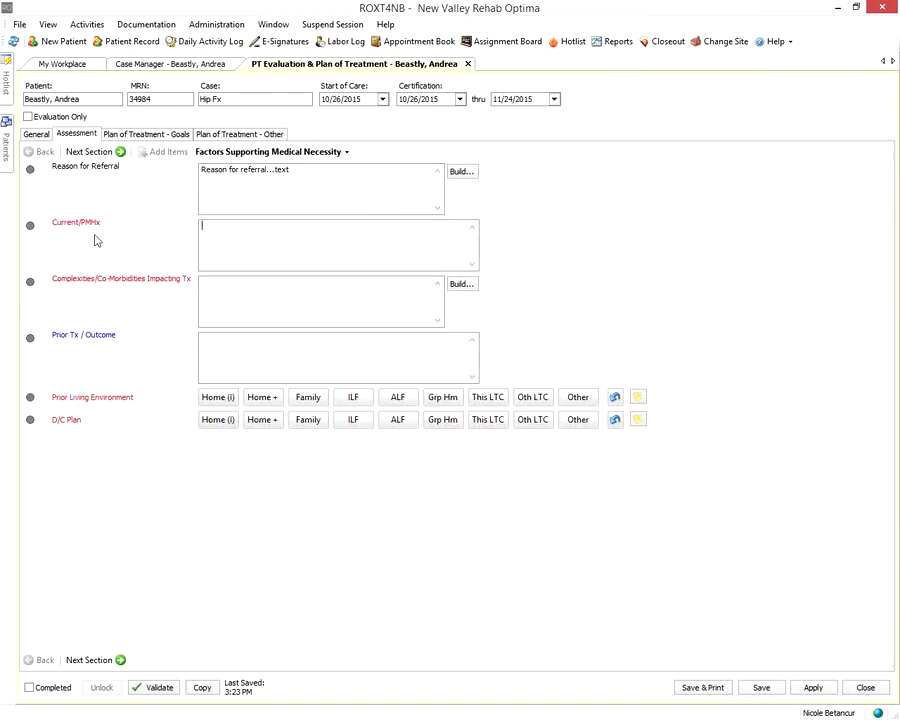
text(current/past history...text)
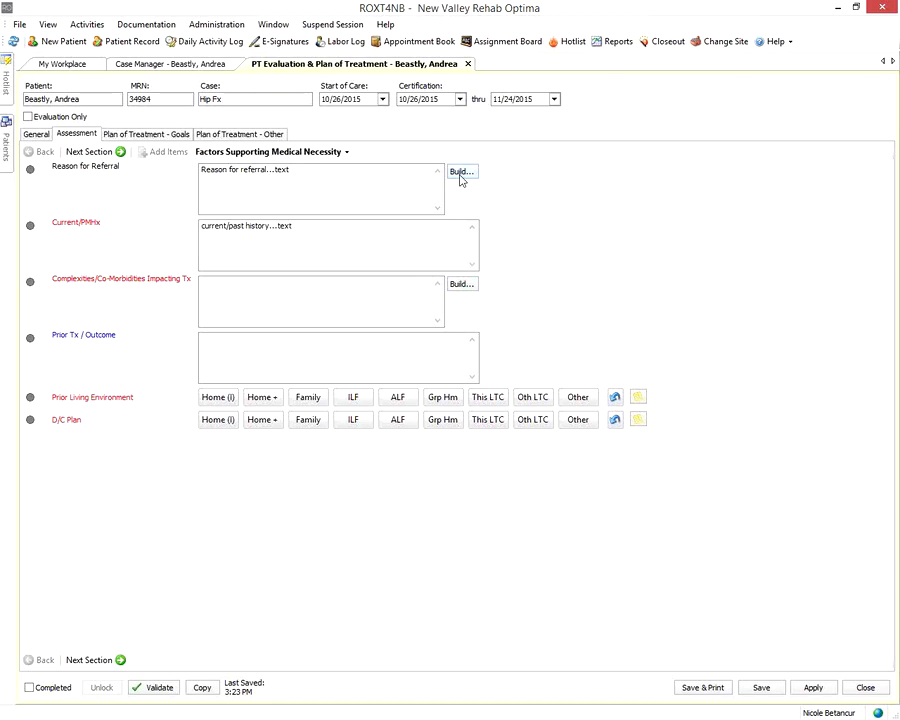
Build the Reason for Referral narrative from the phrases 'Patient exhibits' and 'new onset of'
click(460, 174)
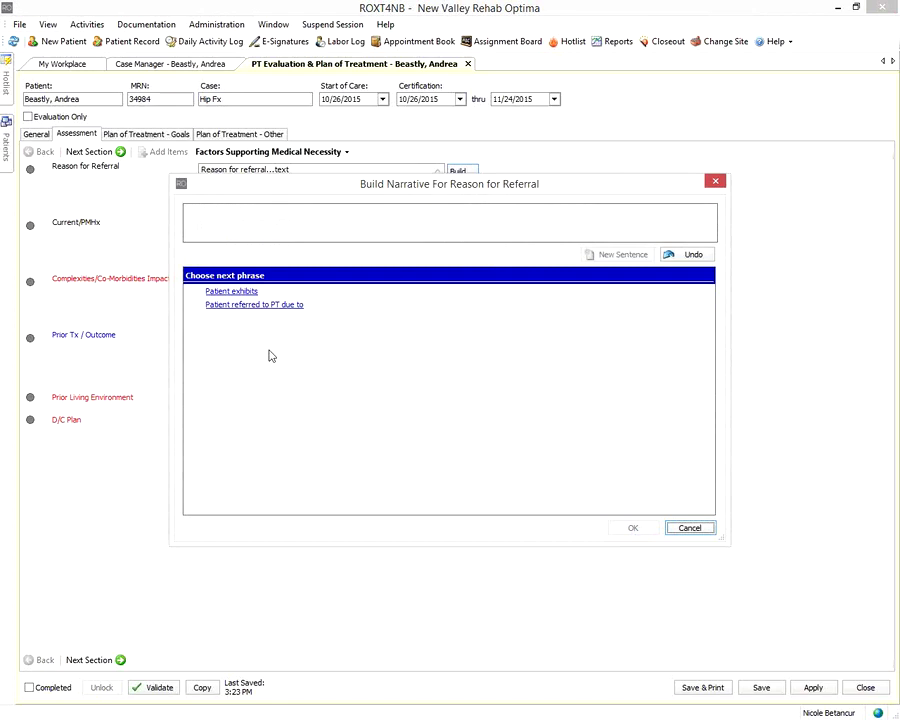
click(210, 292)
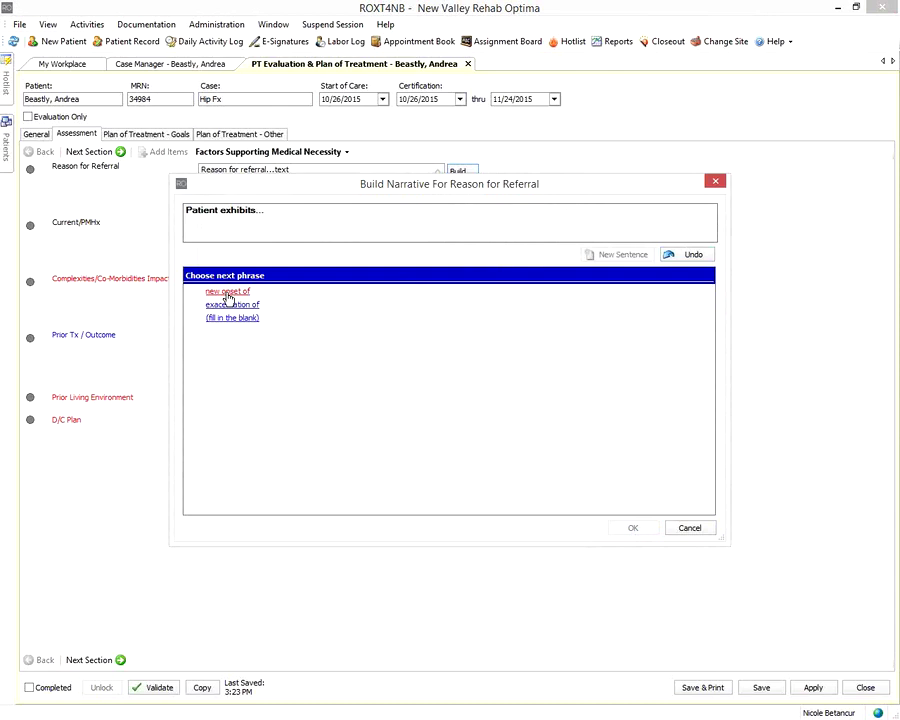
click(228, 294)
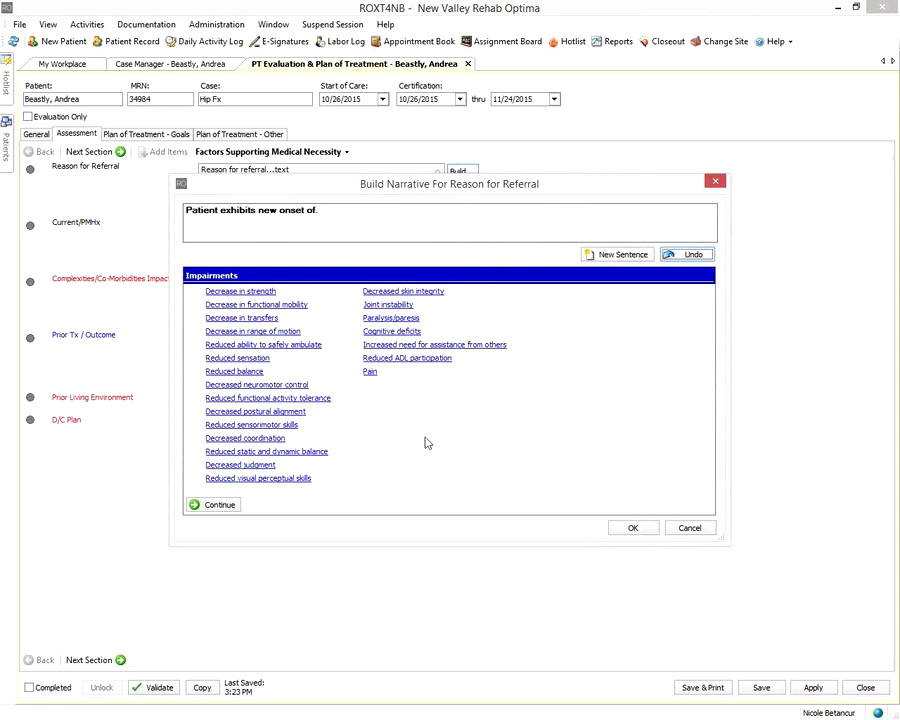
Choose pain, reduced sensation and decreased coordination as new-onset impairments, undoing decreased judgment
click(370, 375)
click(240, 358)
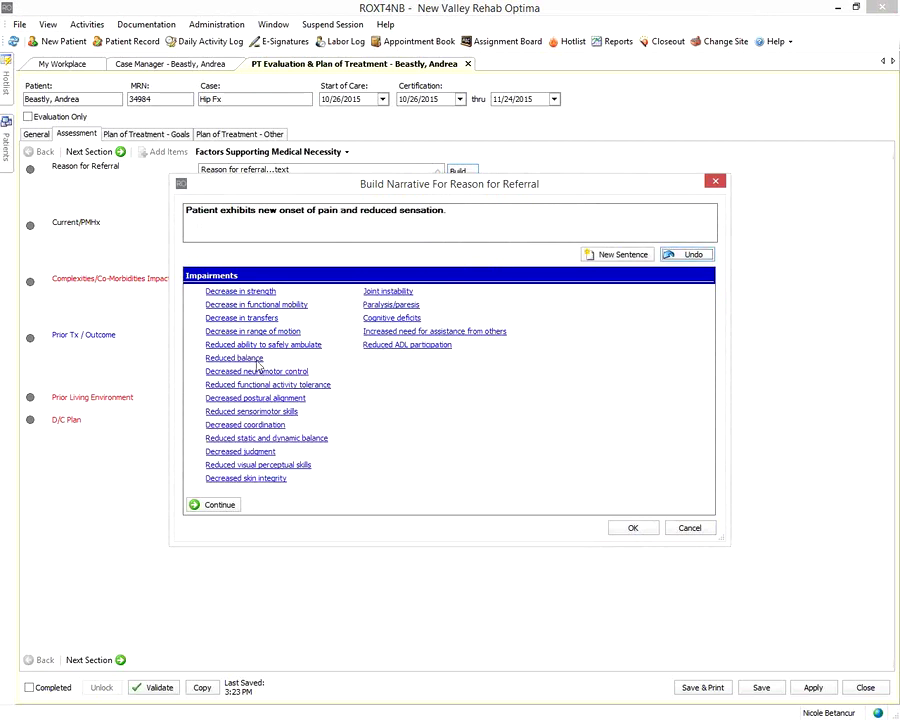
click(272, 427)
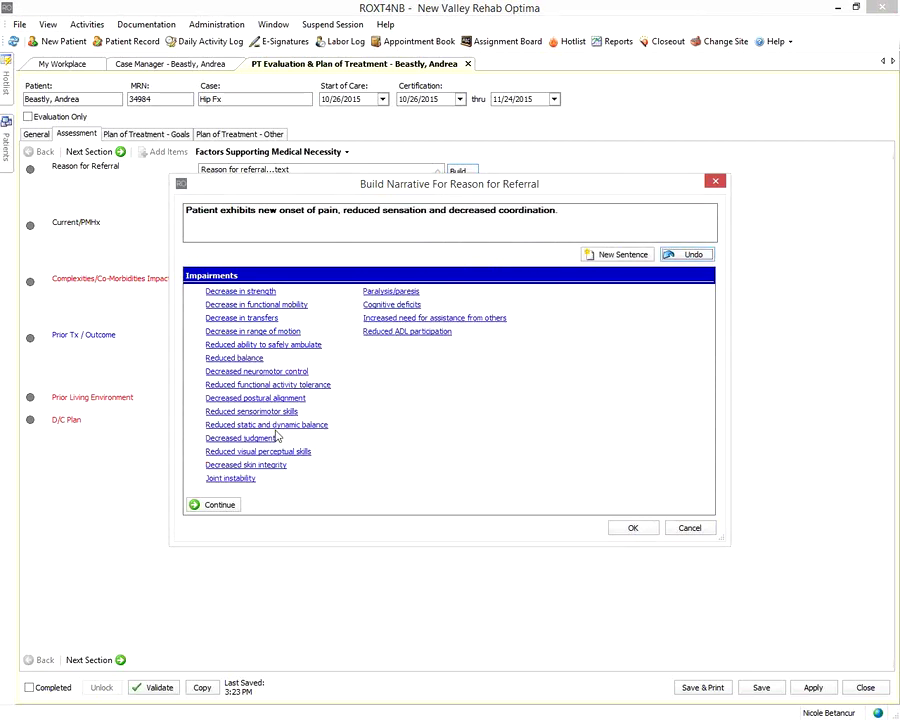
click(266, 440)
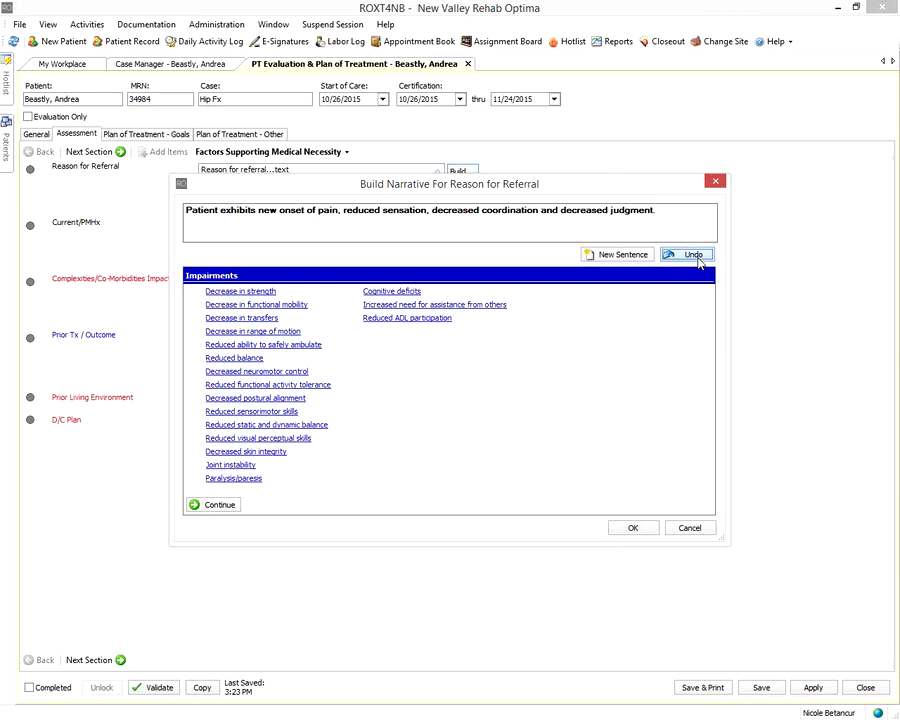
click(697, 259)
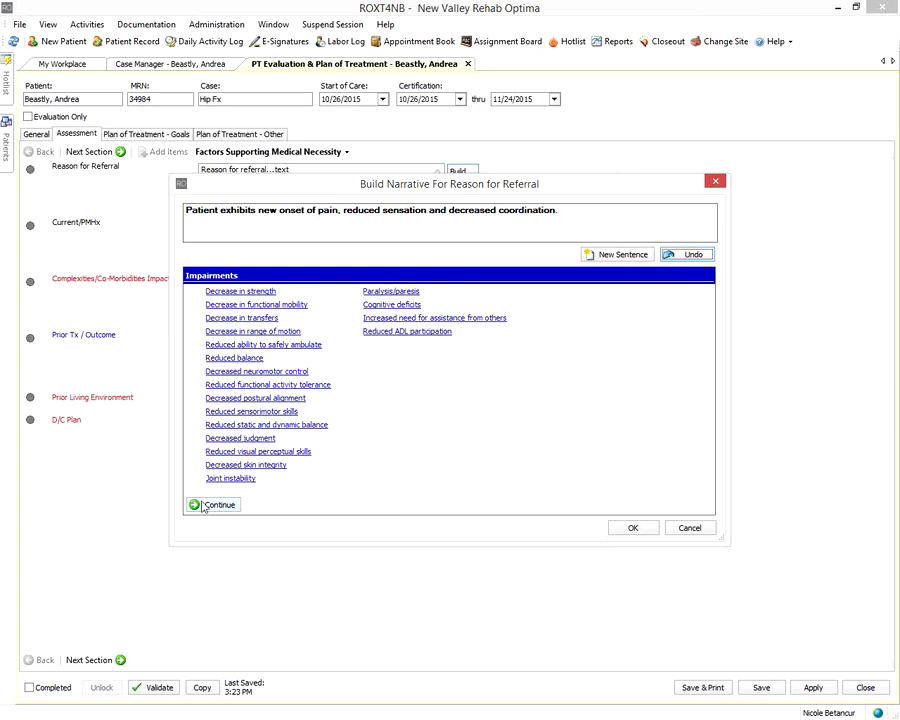
click(203, 505)
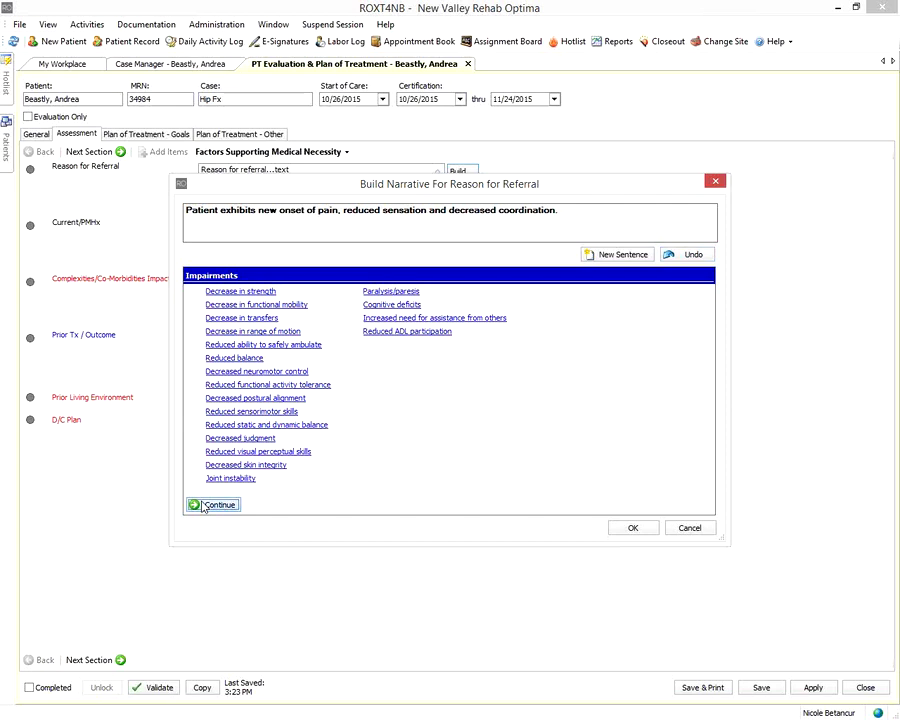
Finish the sentence with 'indicating the need for PT to minimize falls and increase independence with gait'
click(203, 505)
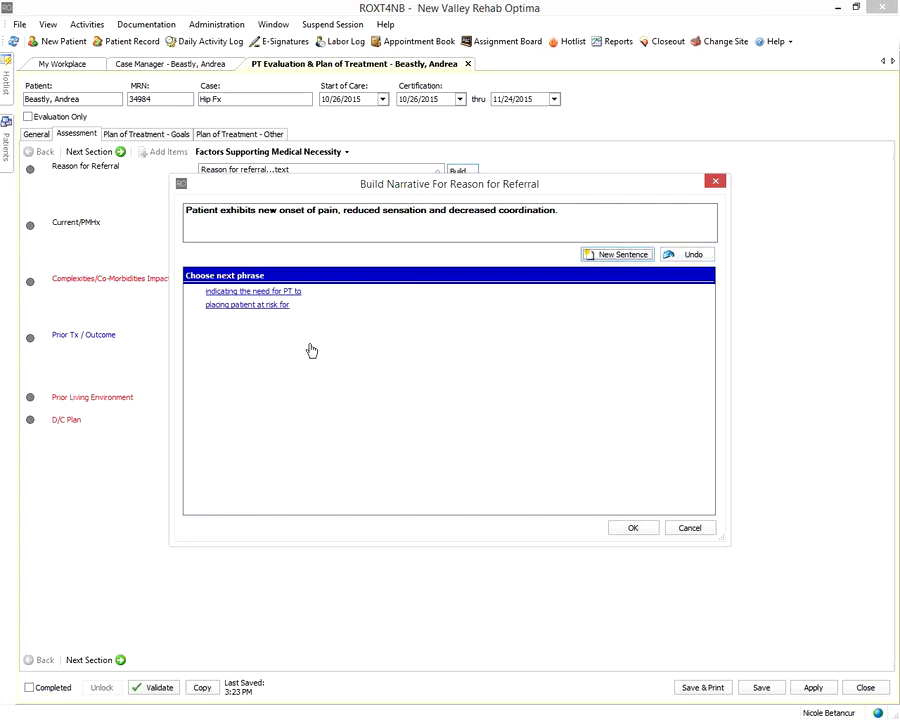
click(248, 293)
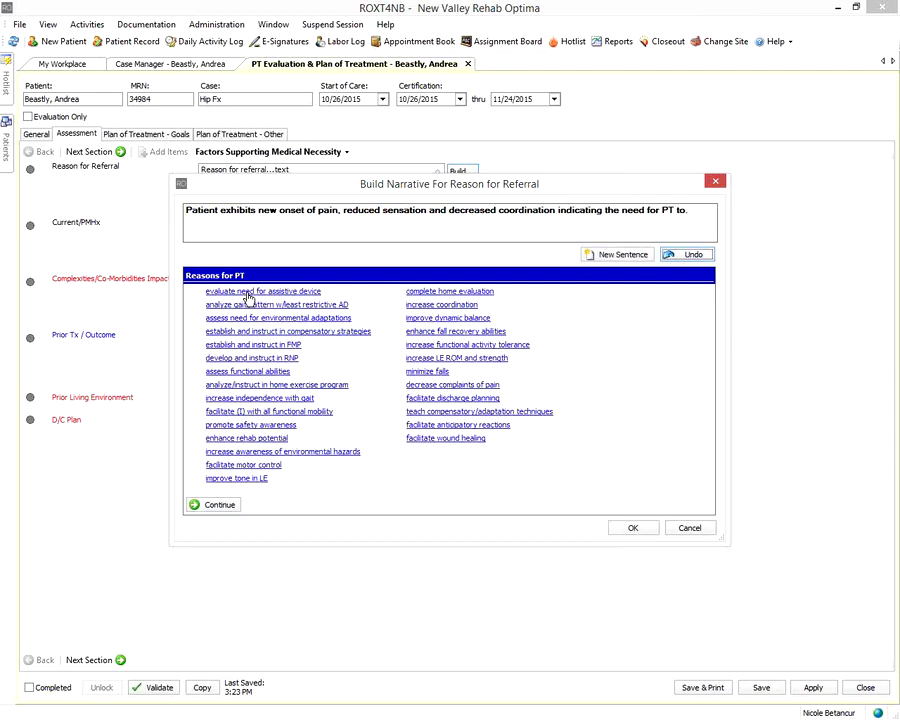
click(292, 399)
click(220, 505)
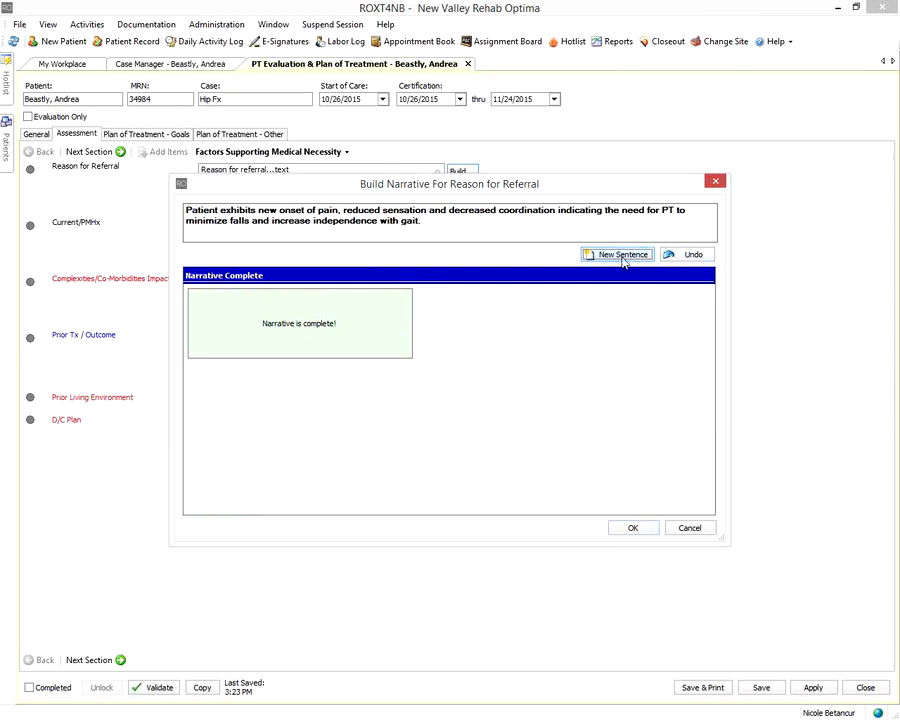
click(621, 256)
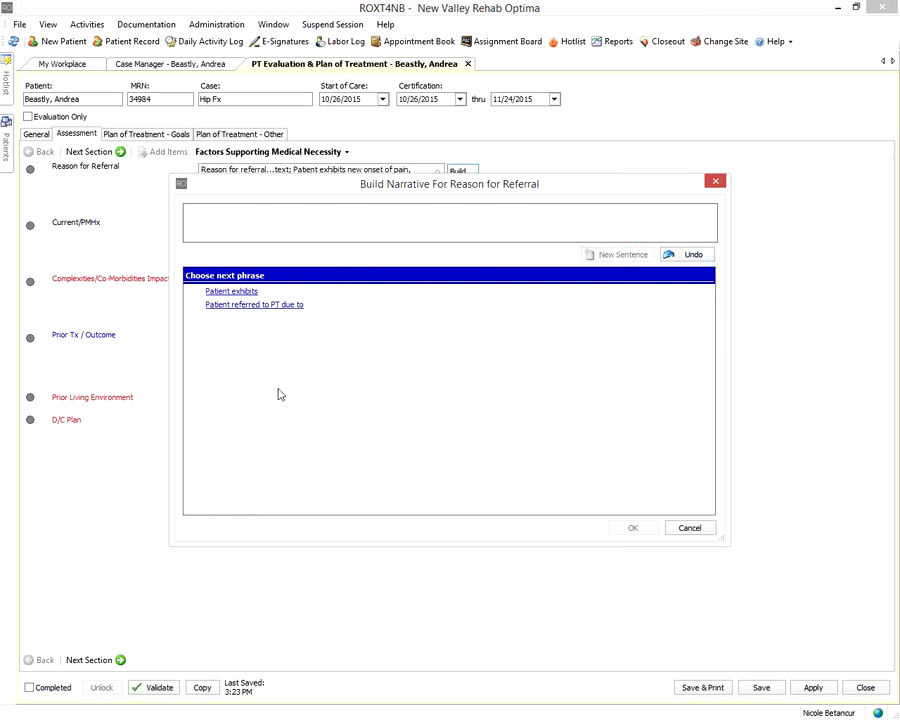
Close the narrative builder and append '....text' to the Reason for Referral text
click(689, 527)
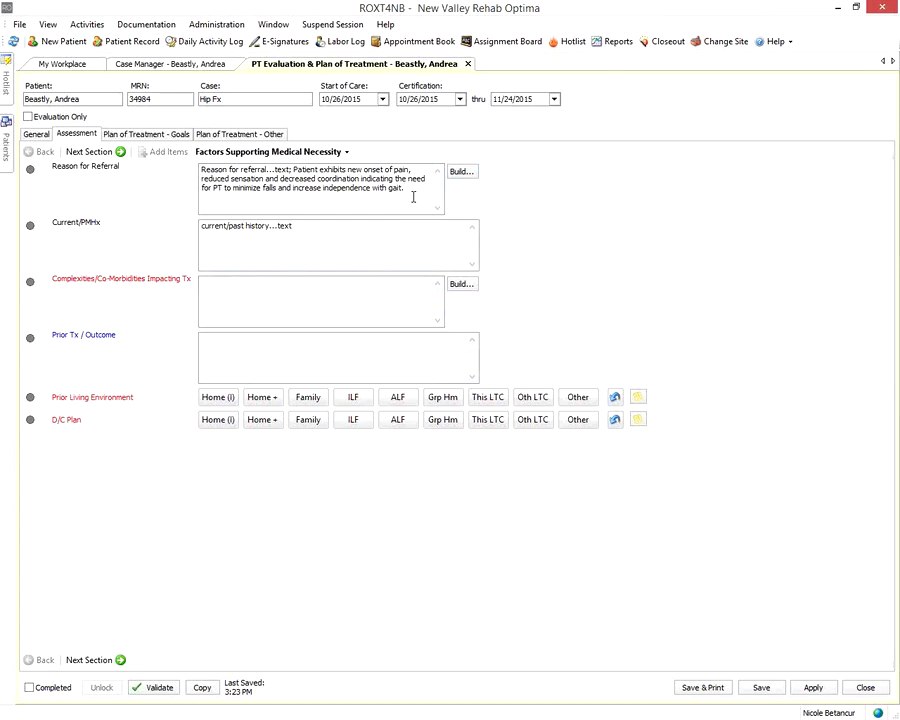
text(....text)
Build the Complexities narrative 'Age, Multiple diagnoses and Multiple medications' and insert it
click(460, 287)
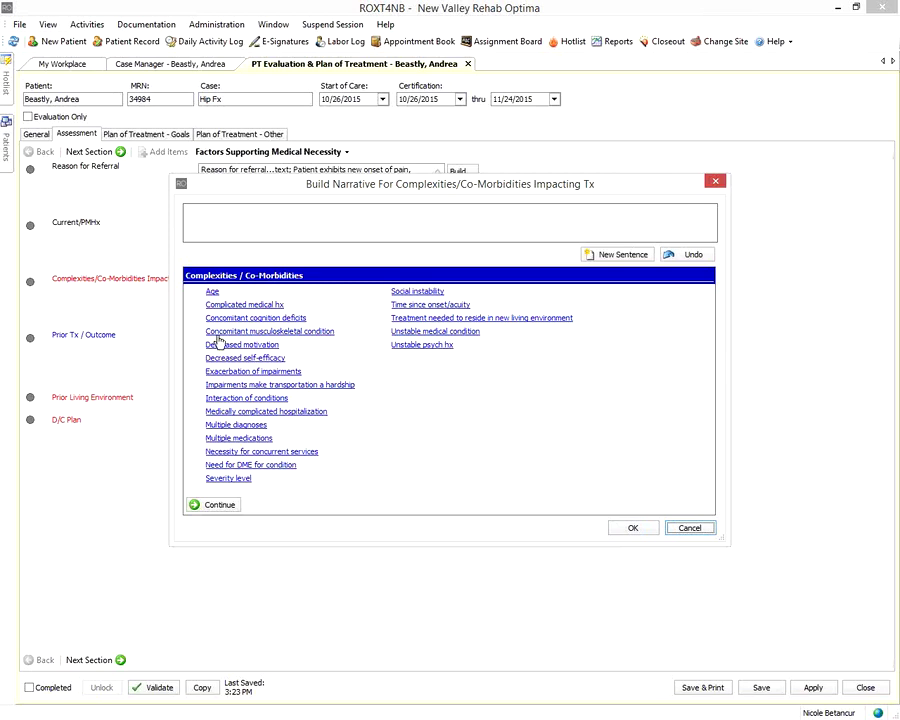
click(212, 294)
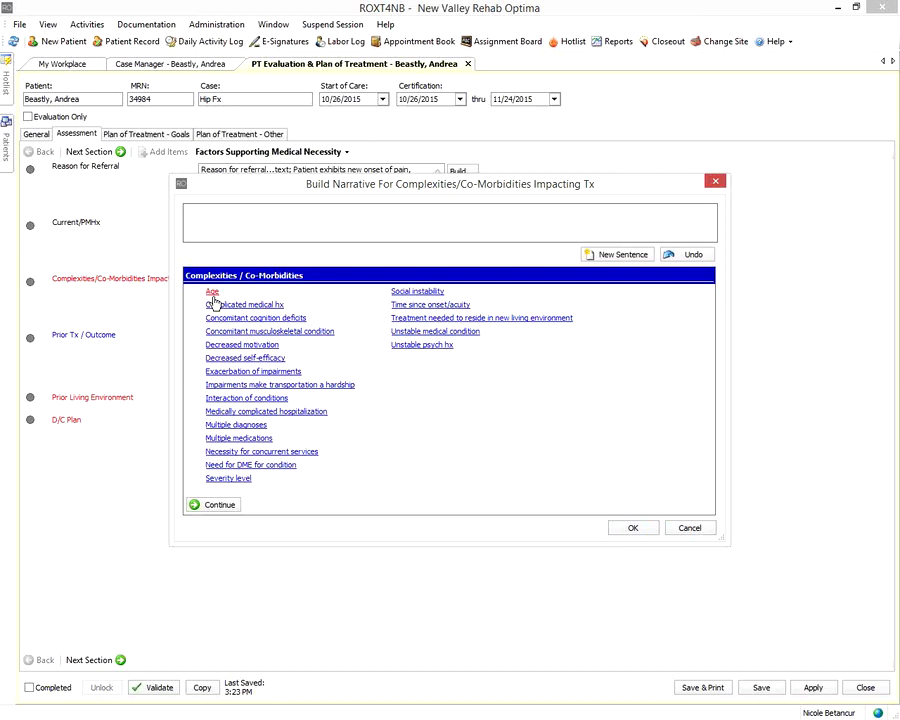
click(228, 412)
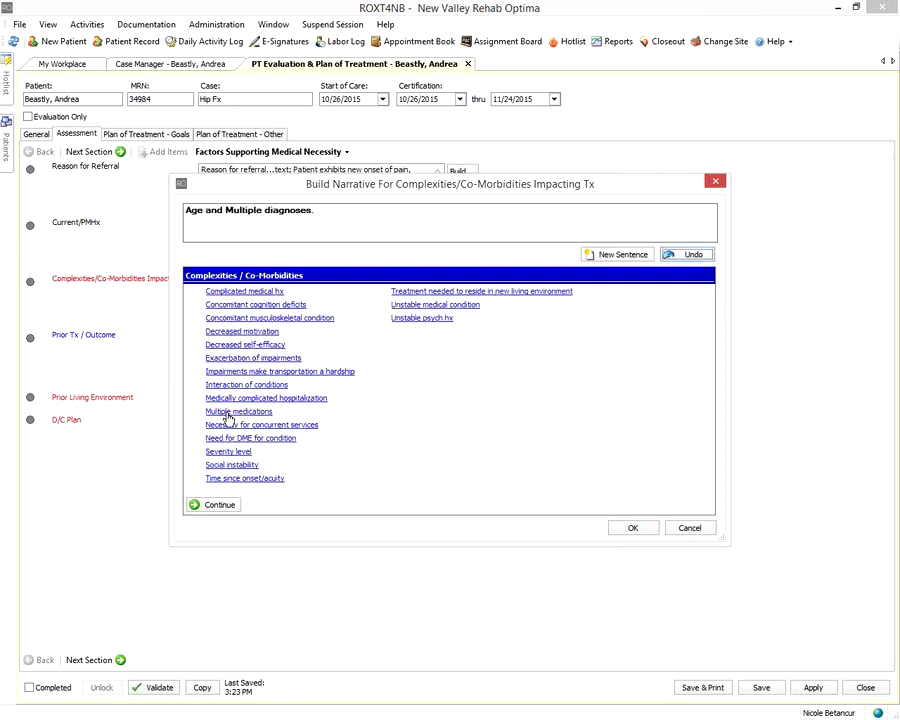
click(226, 413)
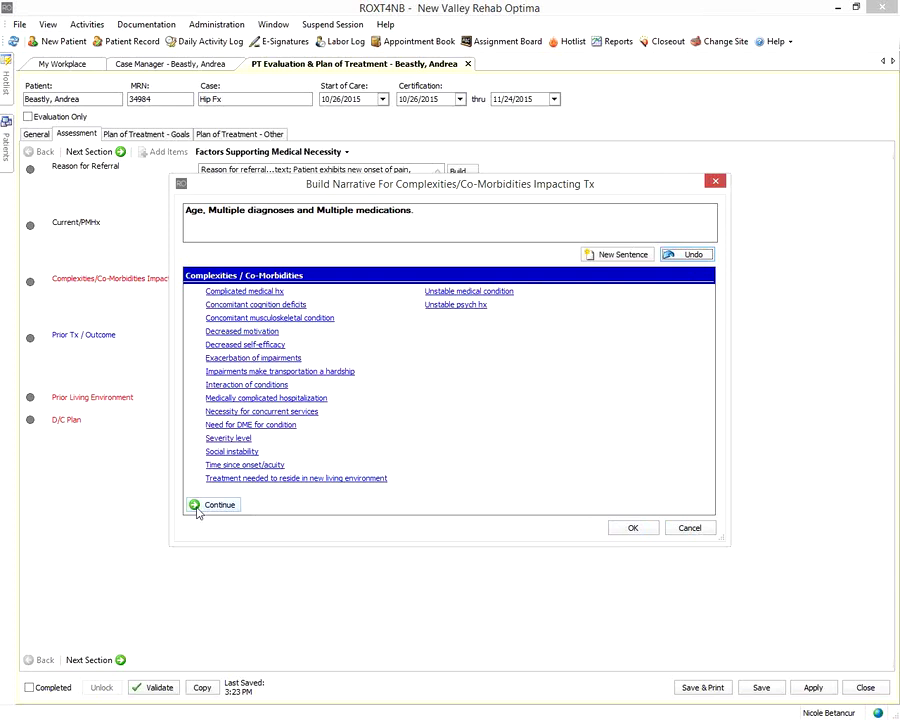
click(198, 510)
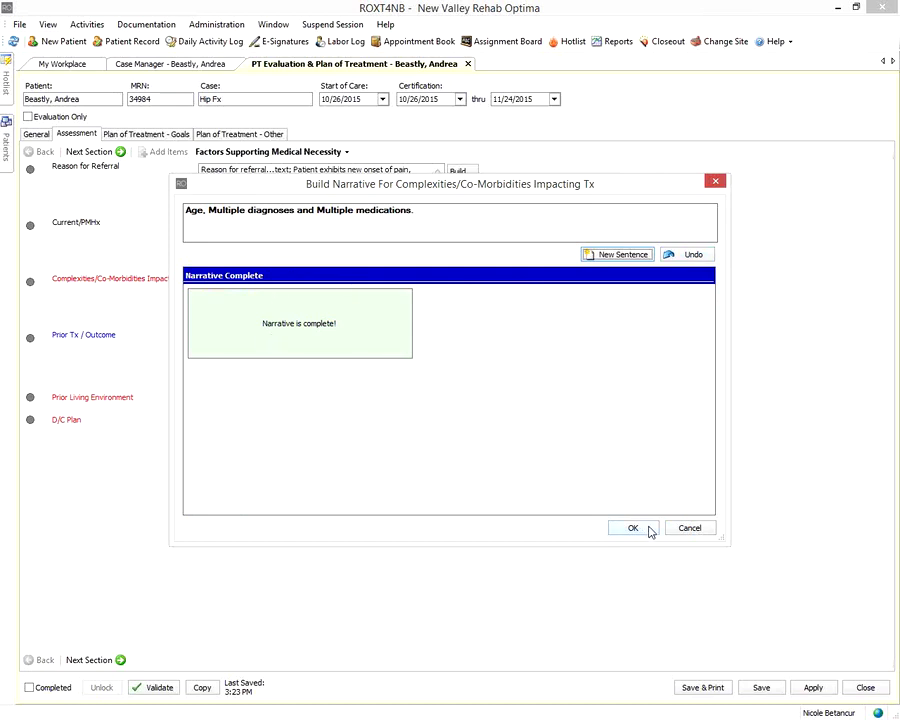
click(629, 523)
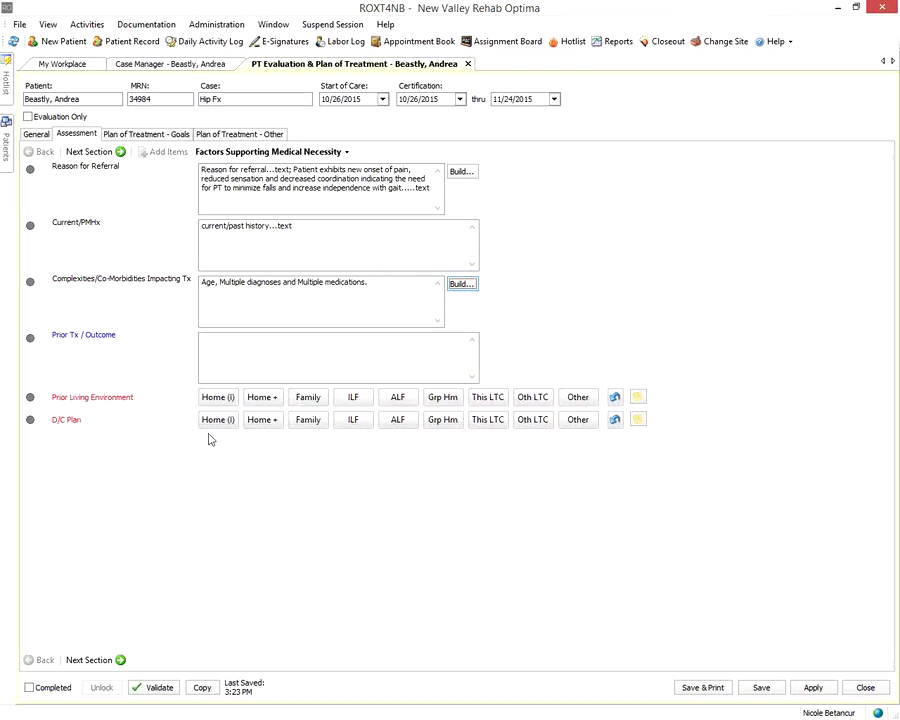
Try several Prior Living Environment answers, set D/C Plan to Family, then clear the living-environment answer
click(219, 401)
click(316, 399)
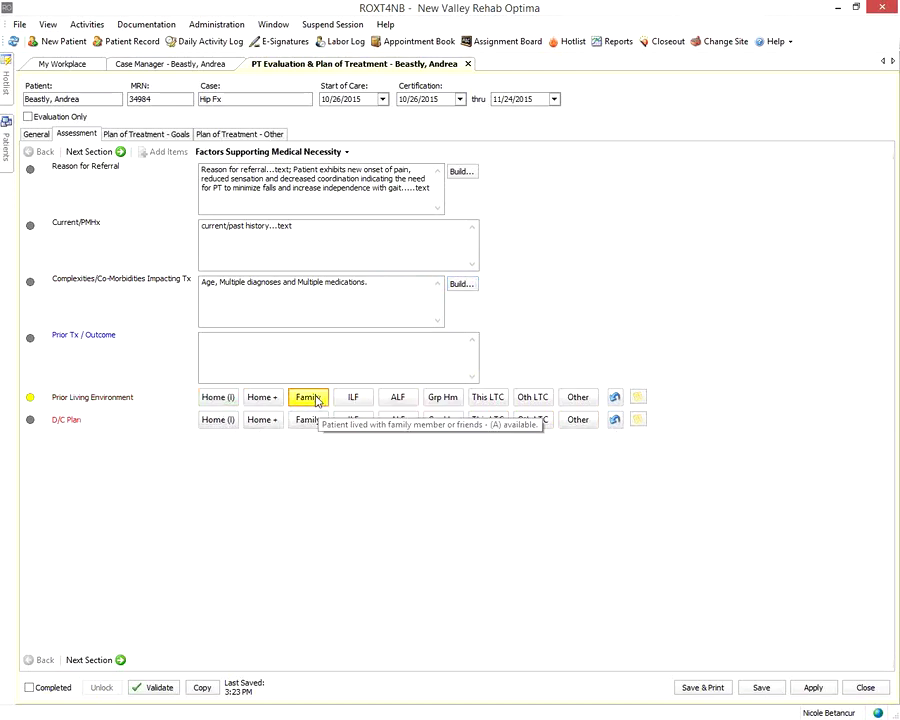
click(221, 399)
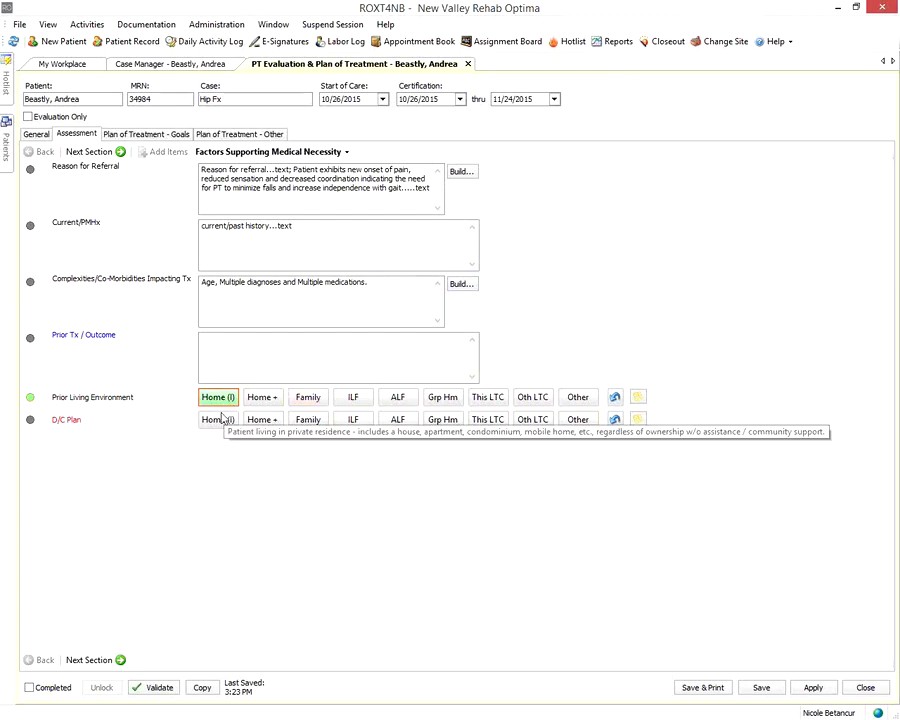
click(314, 399)
click(488, 397)
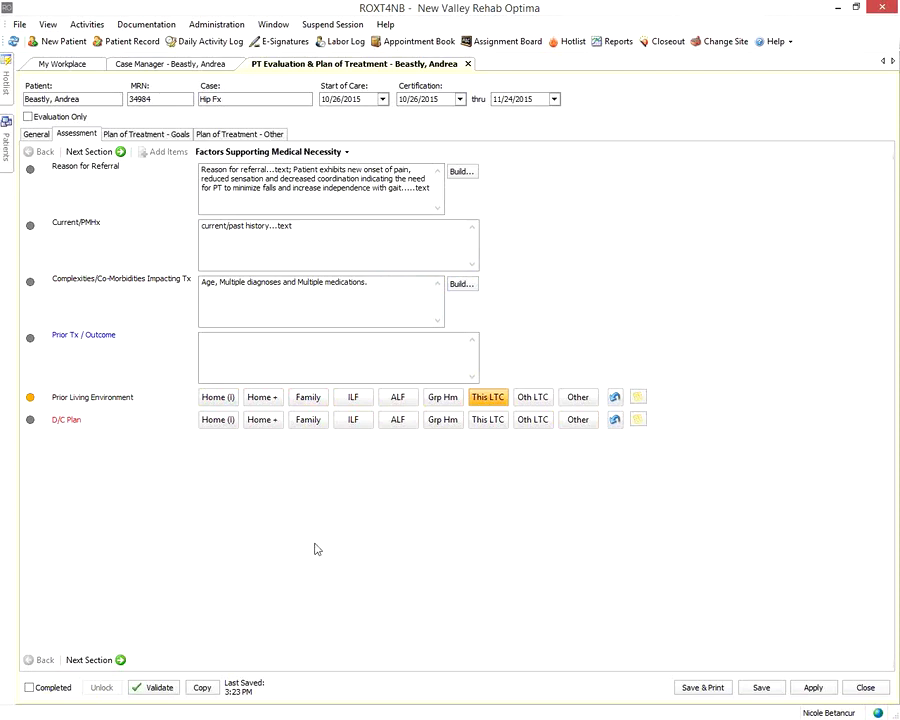
click(229, 399)
click(300, 421)
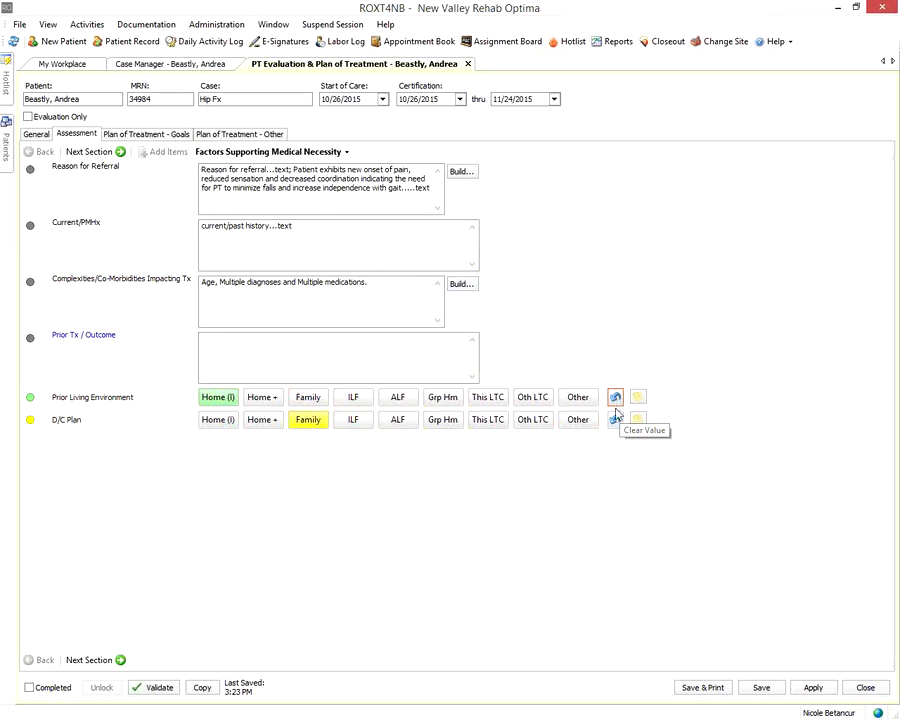
click(615, 399)
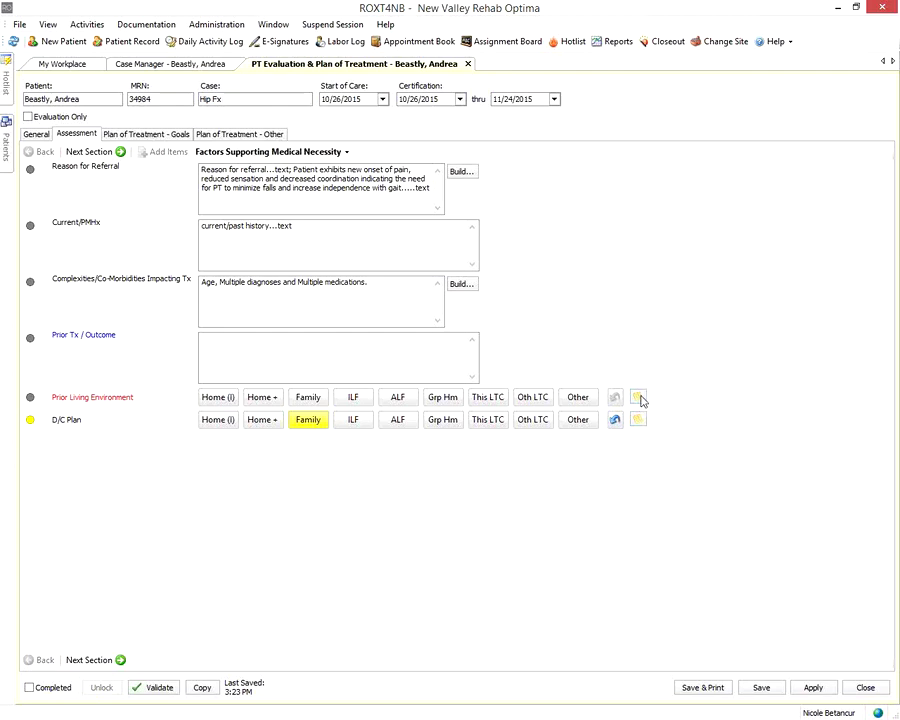
Discard a draft Prior Living Environment comment and record the environment as Home (I)
click(637, 397)
click(433, 373)
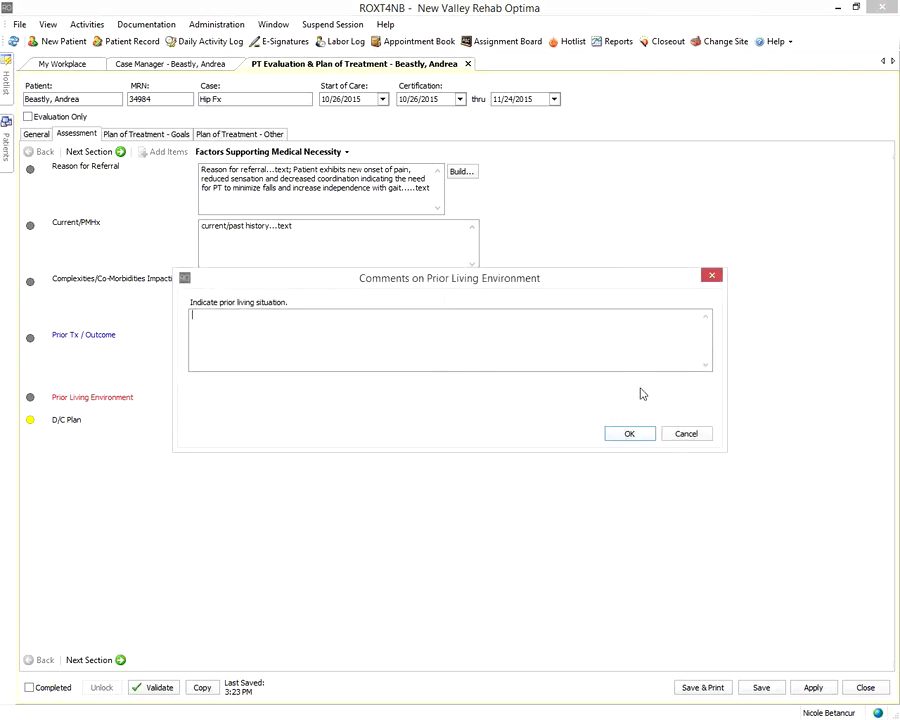
click(680, 436)
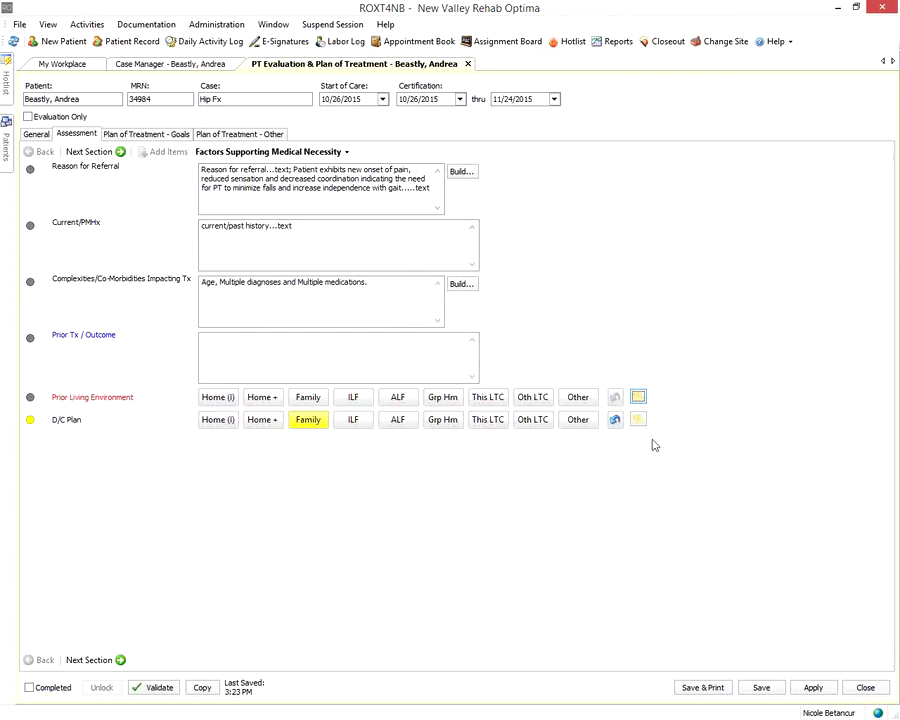
click(588, 405)
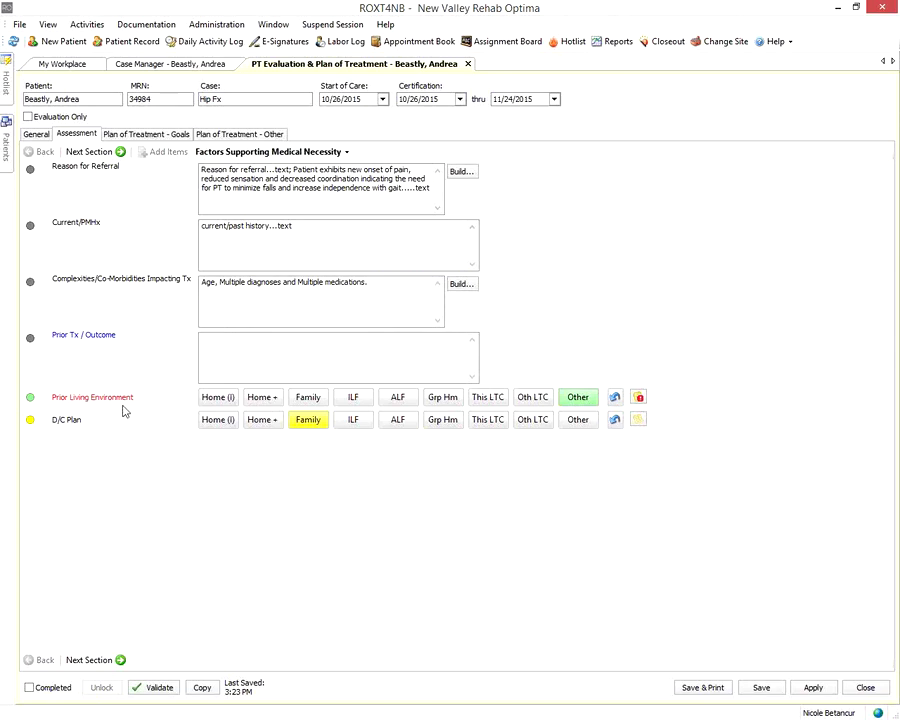
click(212, 400)
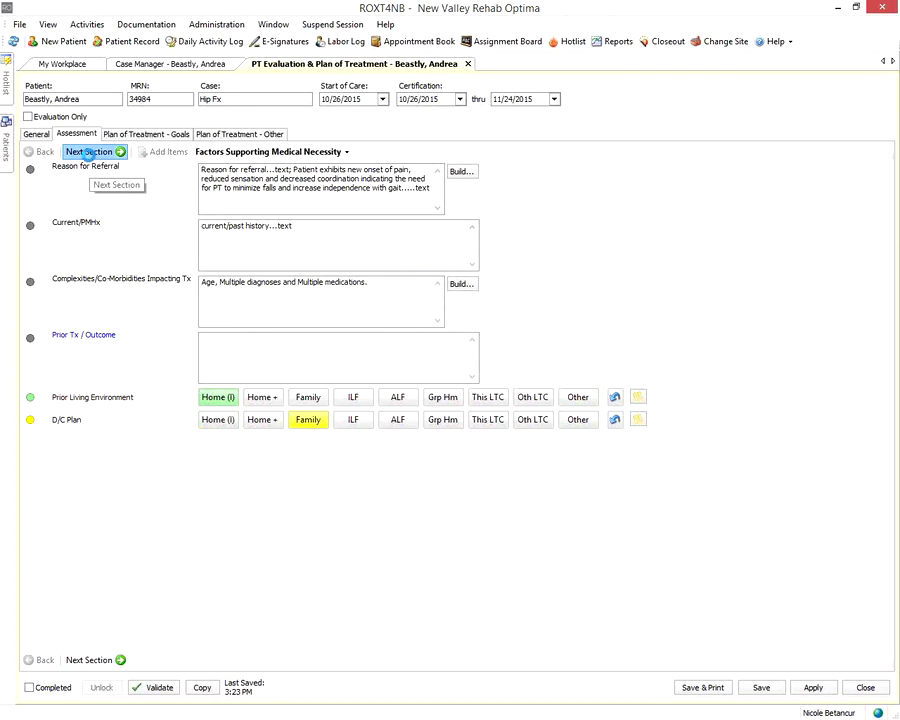
In Background Assessment, build Precautions with Multiple falls and Fall risk, and mark code status DNR
click(89, 153)
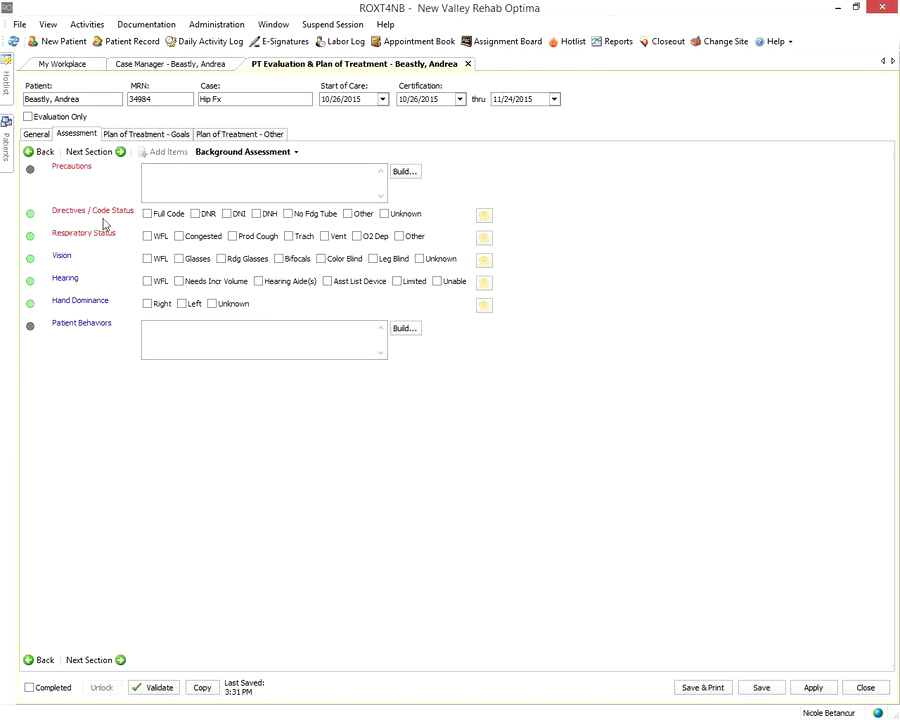
click(287, 175)
text(text)
click(404, 171)
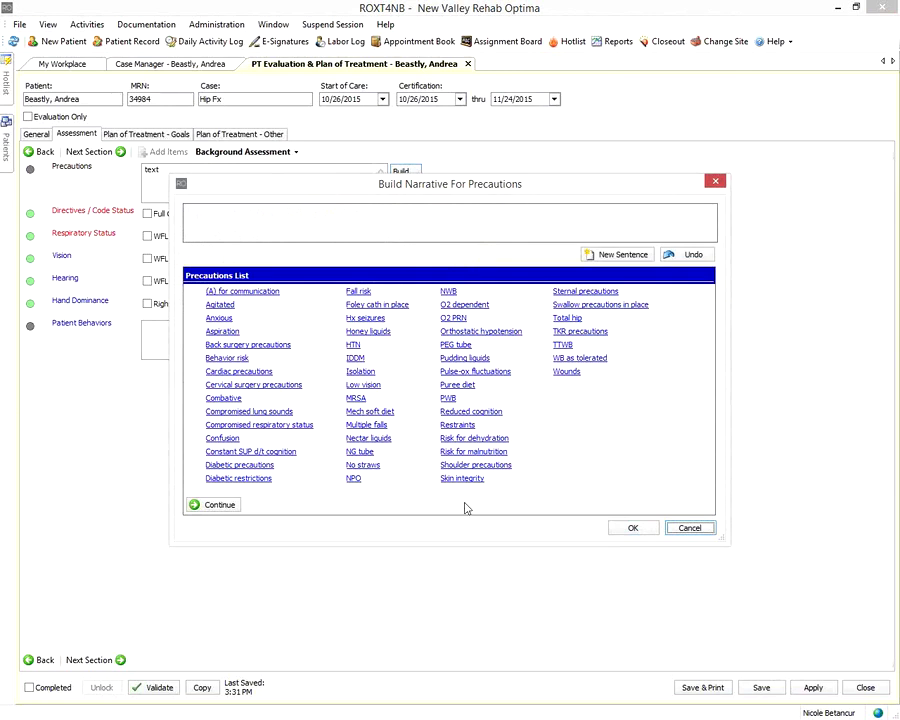
click(366, 424)
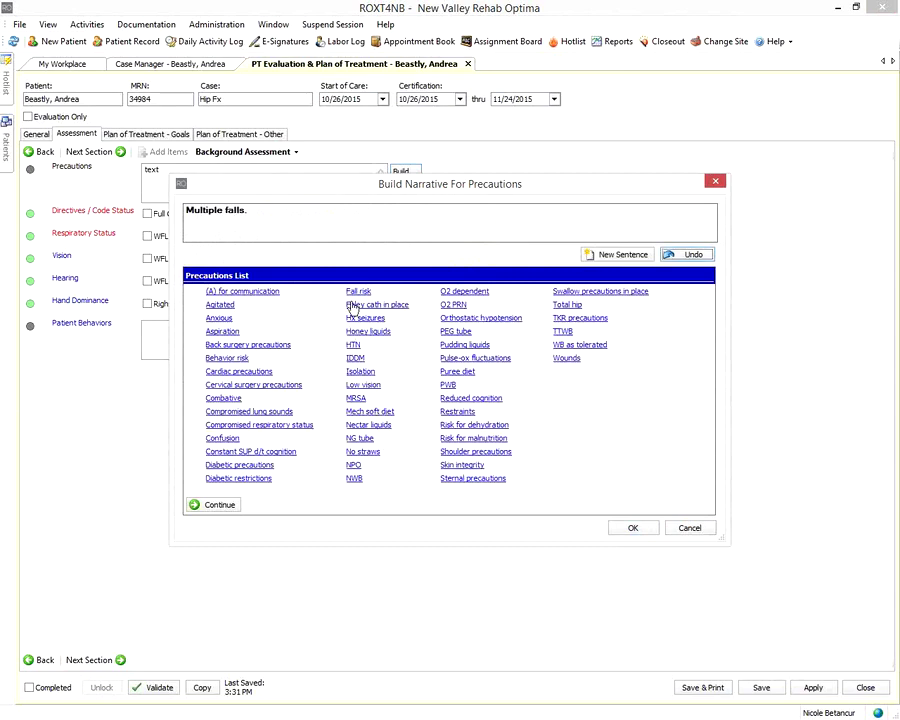
click(358, 292)
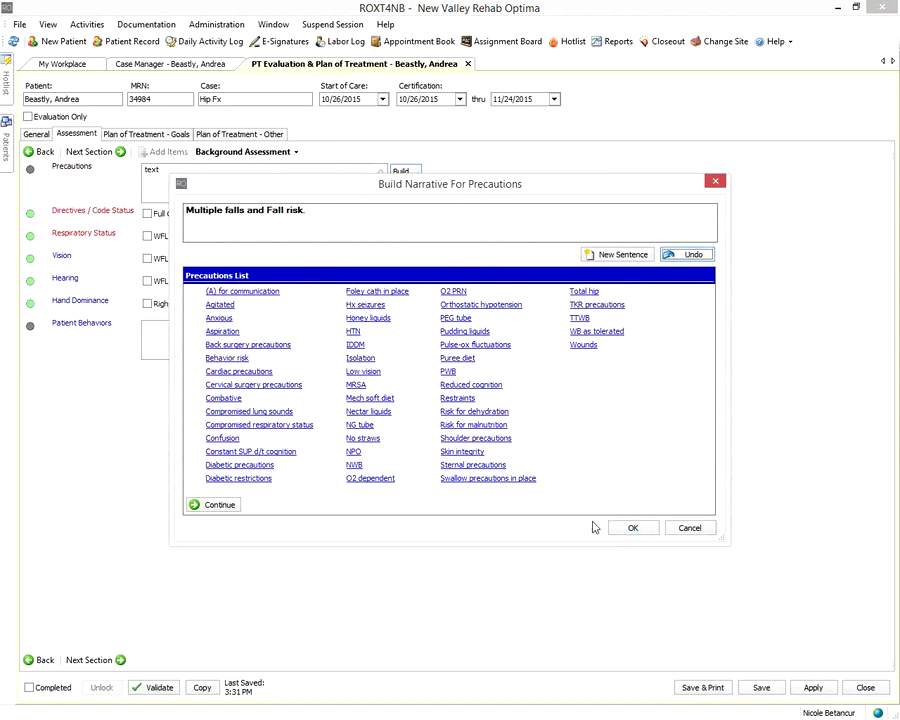
click(640, 529)
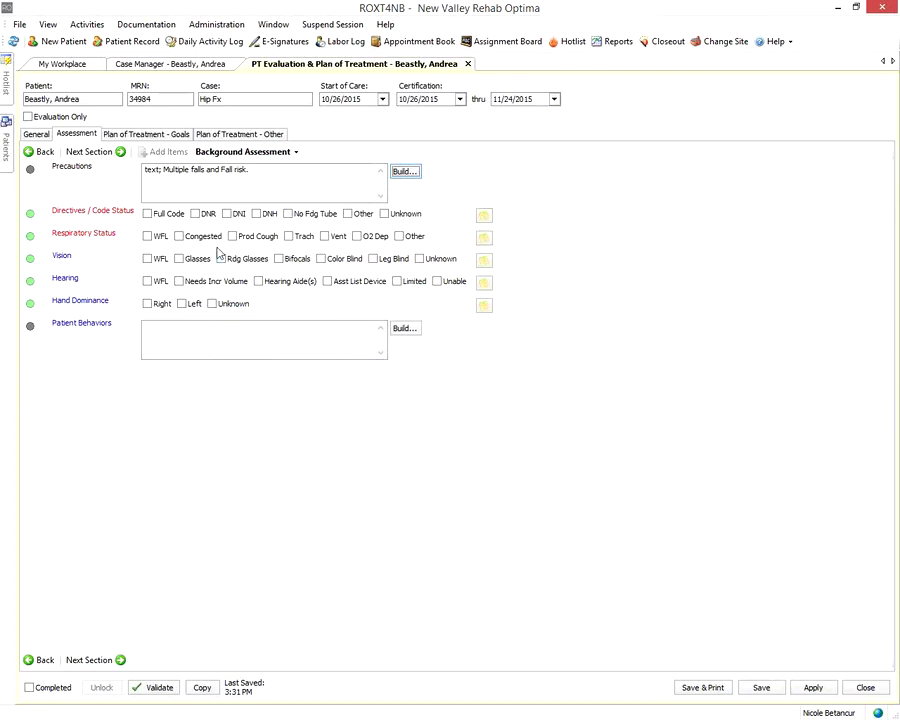
click(198, 213)
After trying DNI, DNH and Other, settle on Full Code and WFL respiratory status, then advance
click(236, 215)
click(262, 214)
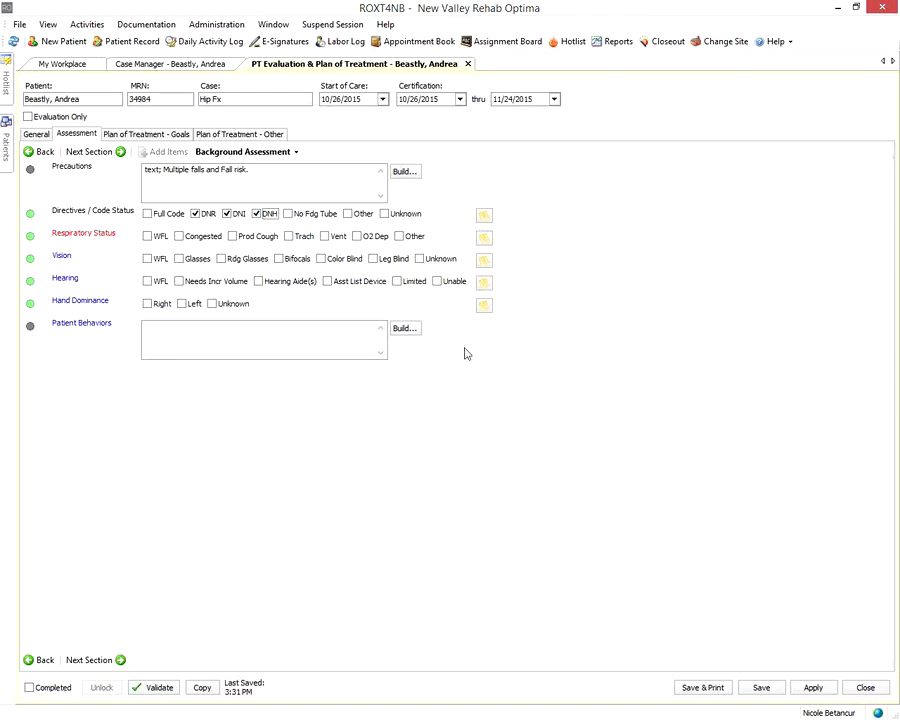
click(347, 215)
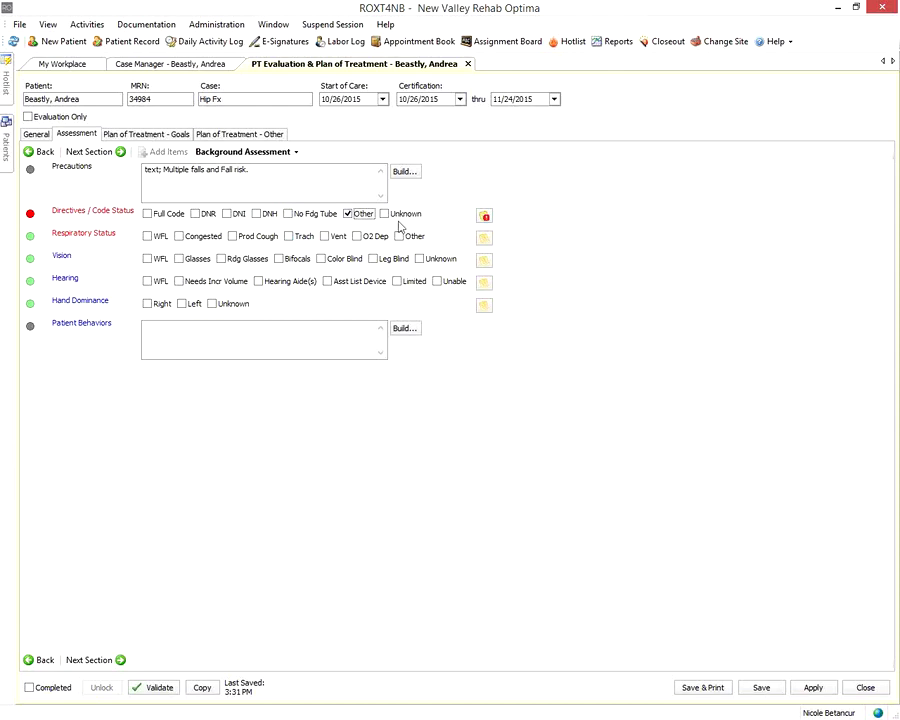
click(148, 214)
click(148, 236)
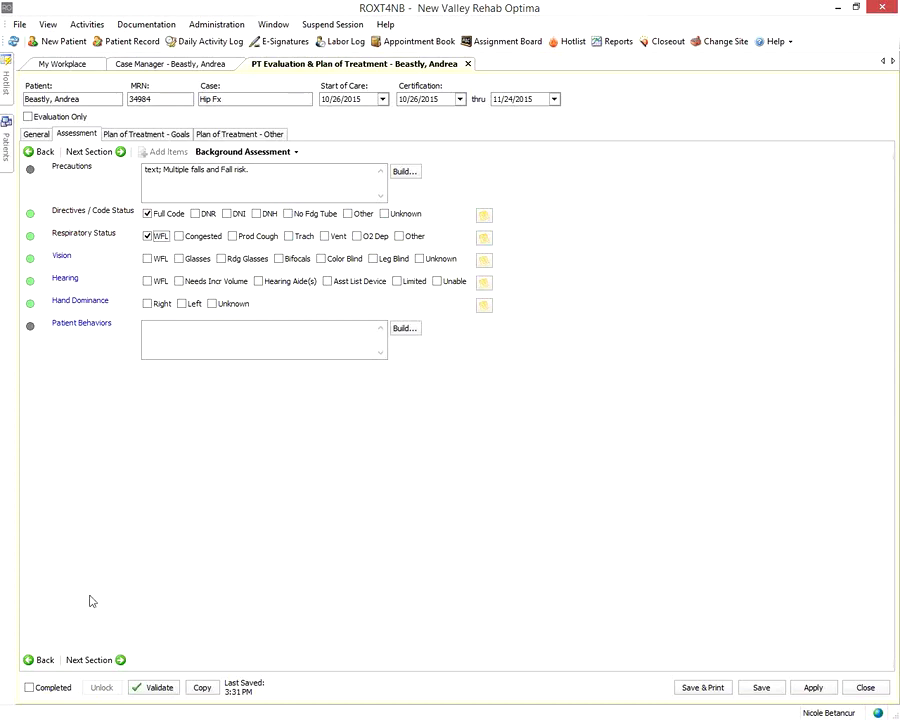
click(112, 158)
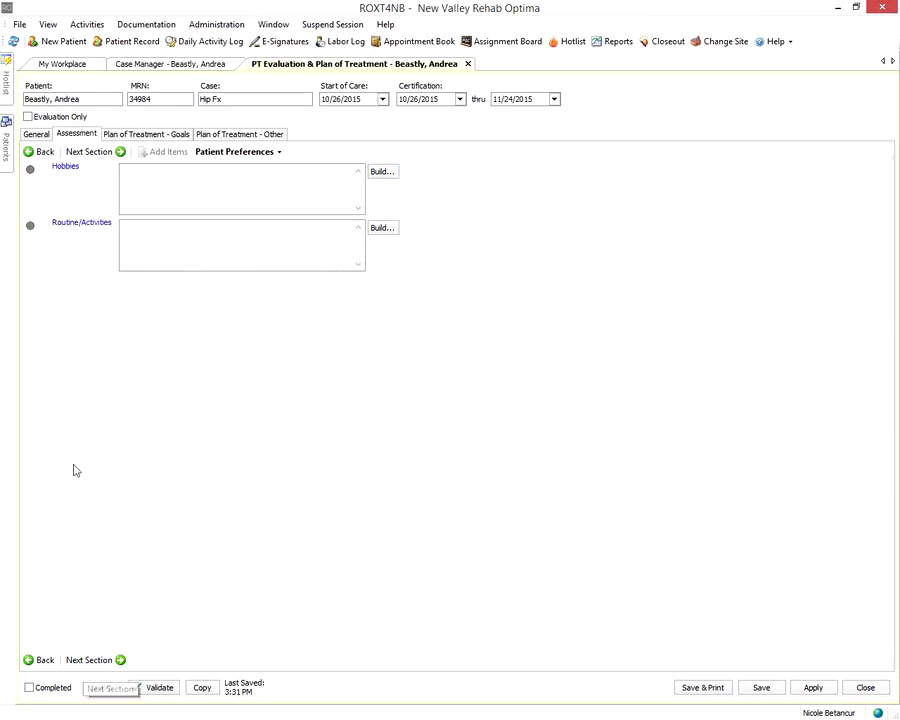
Advance to ROM/Goniometric Measures & Strength/MMT - General, keeping that section after checking the section list
click(91, 154)
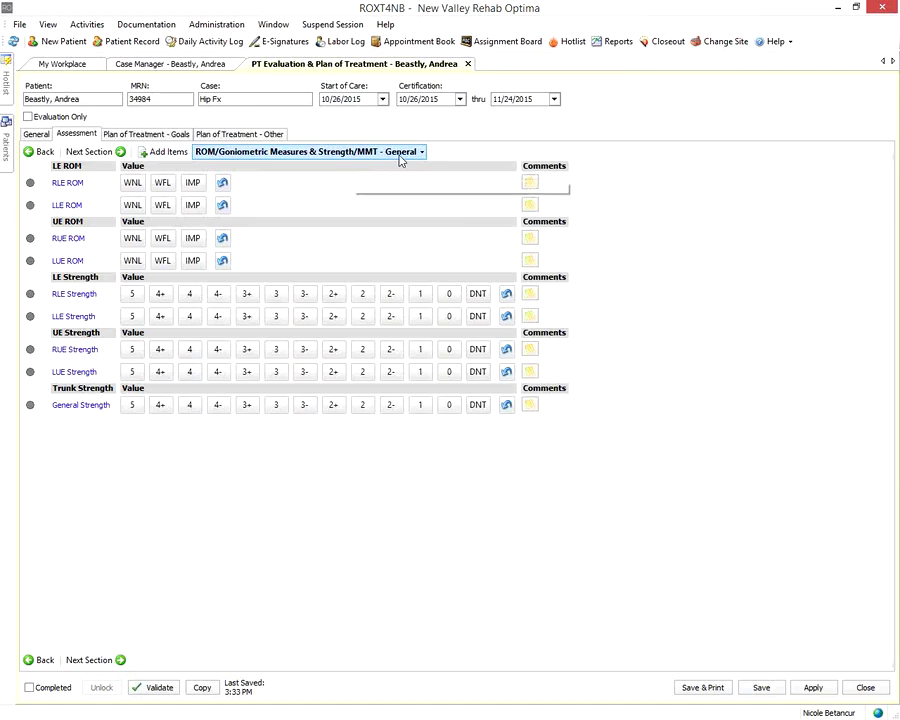
click(399, 158)
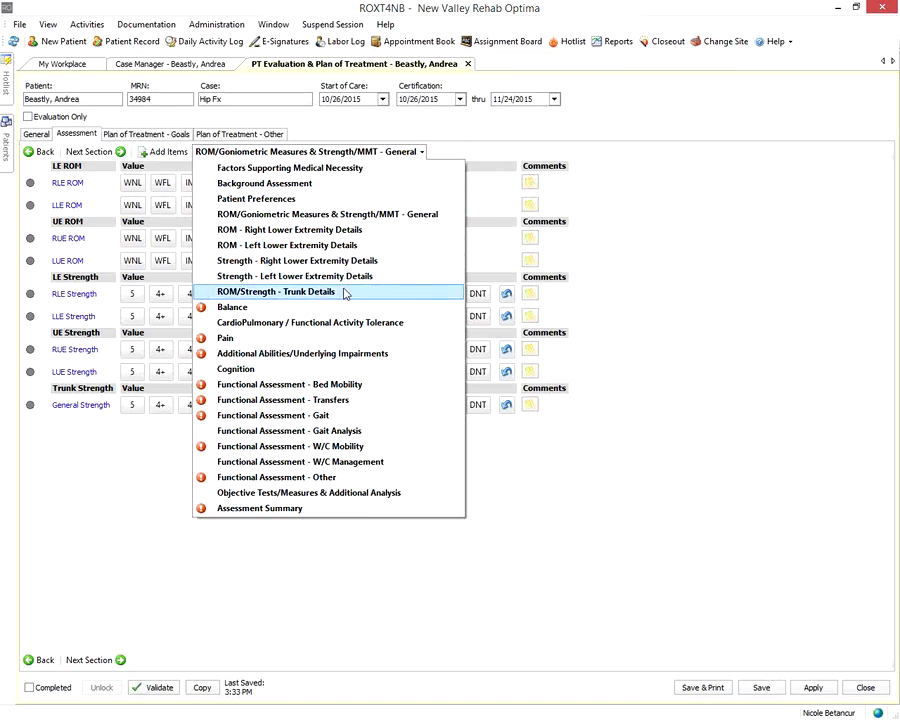
click(386, 216)
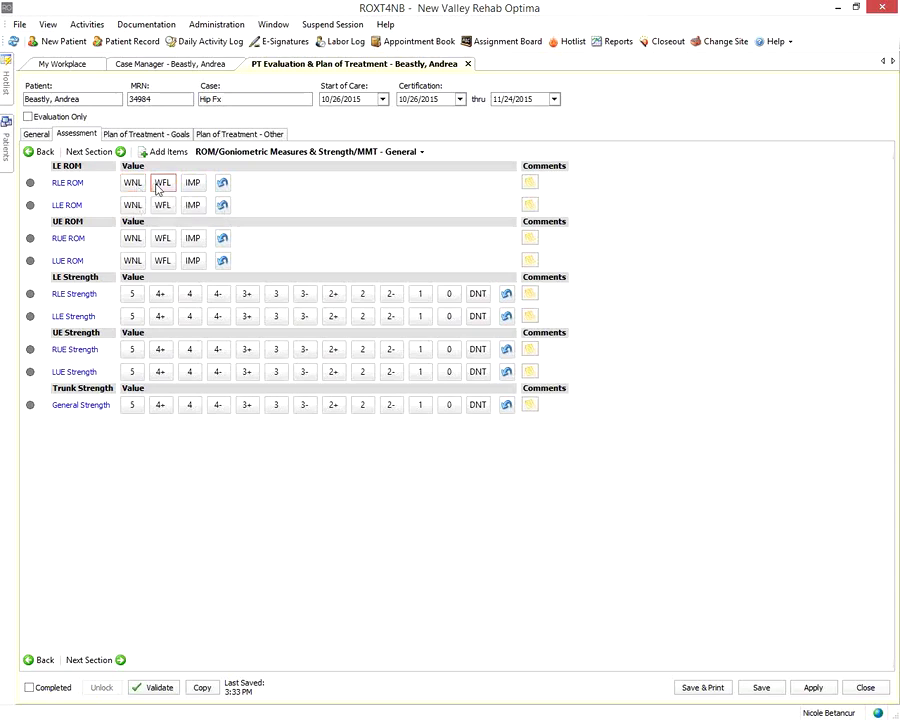
click(192, 184)
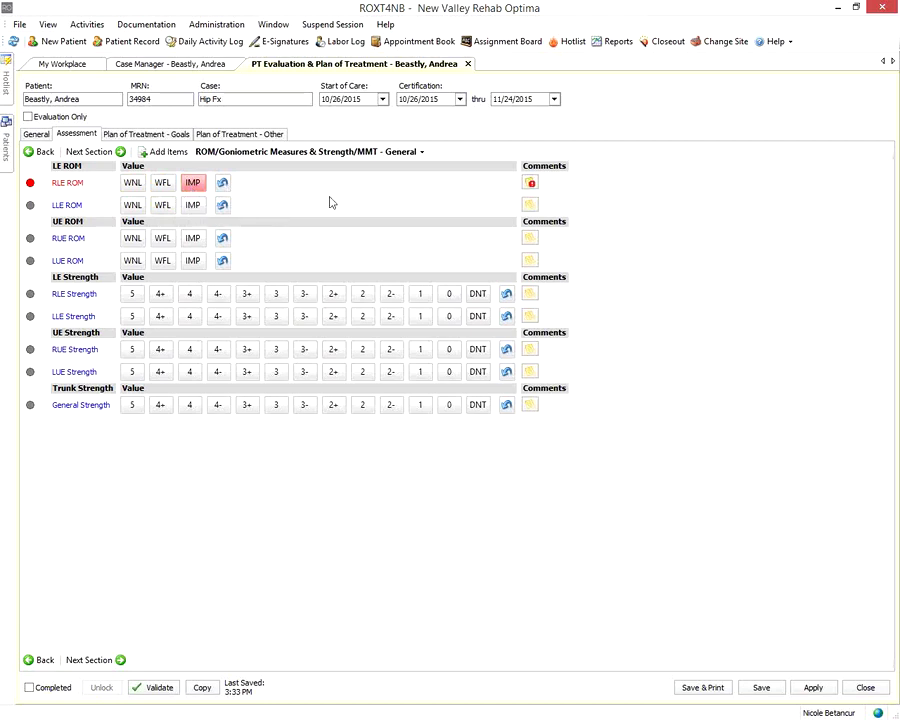
click(223, 184)
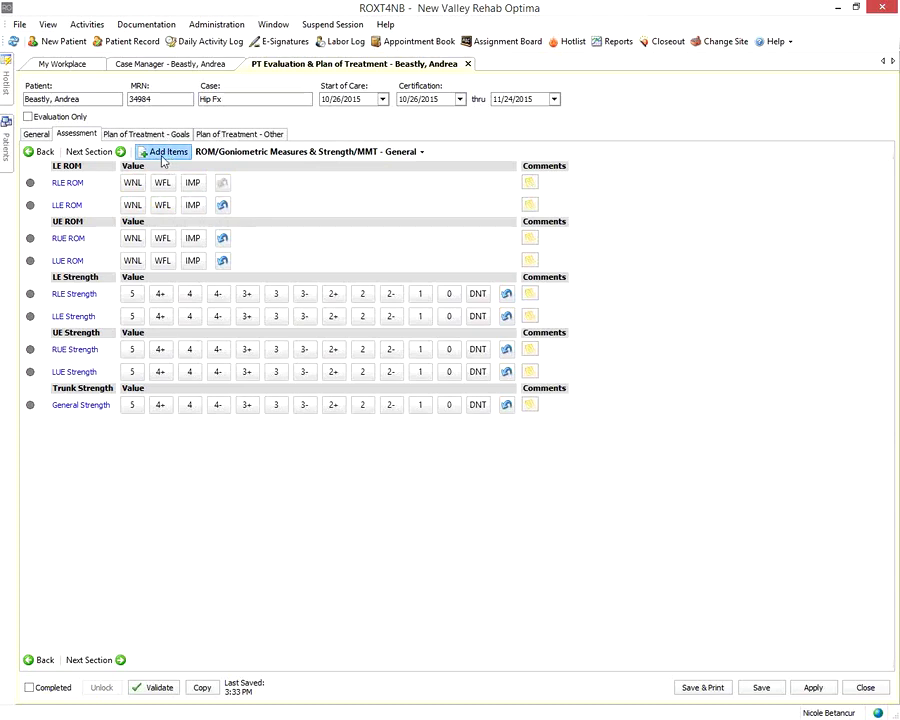
Add the LE Strength item through On-Demand Item Selection
click(163, 155)
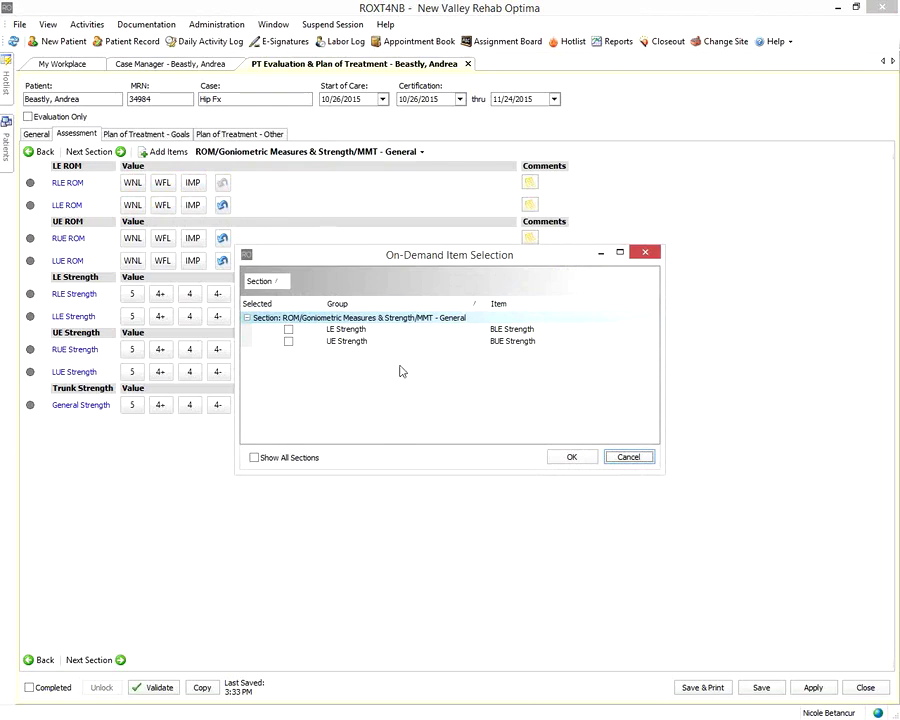
click(289, 330)
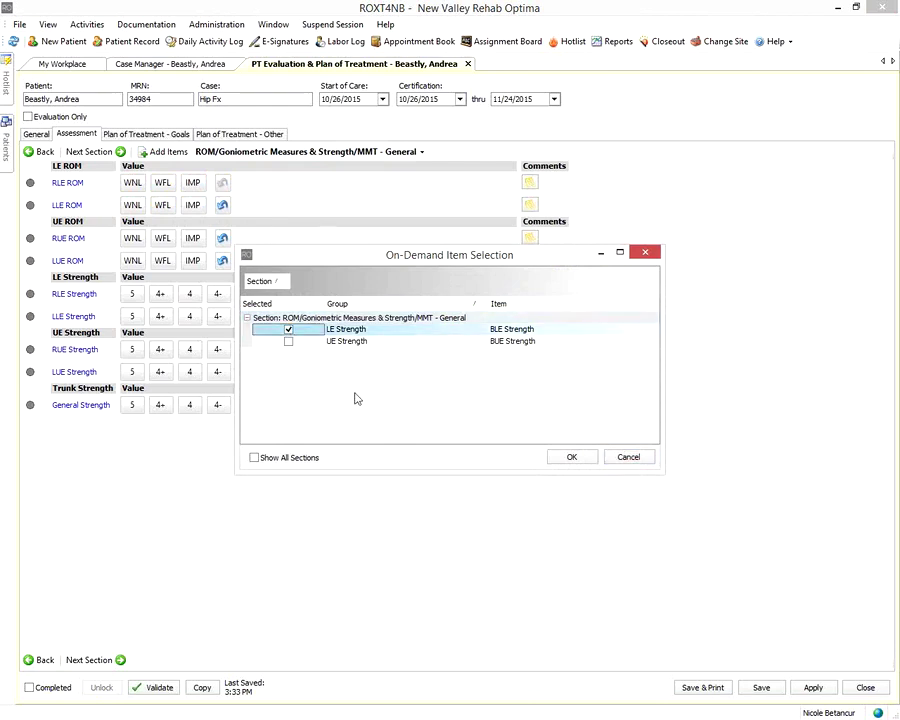
click(589, 457)
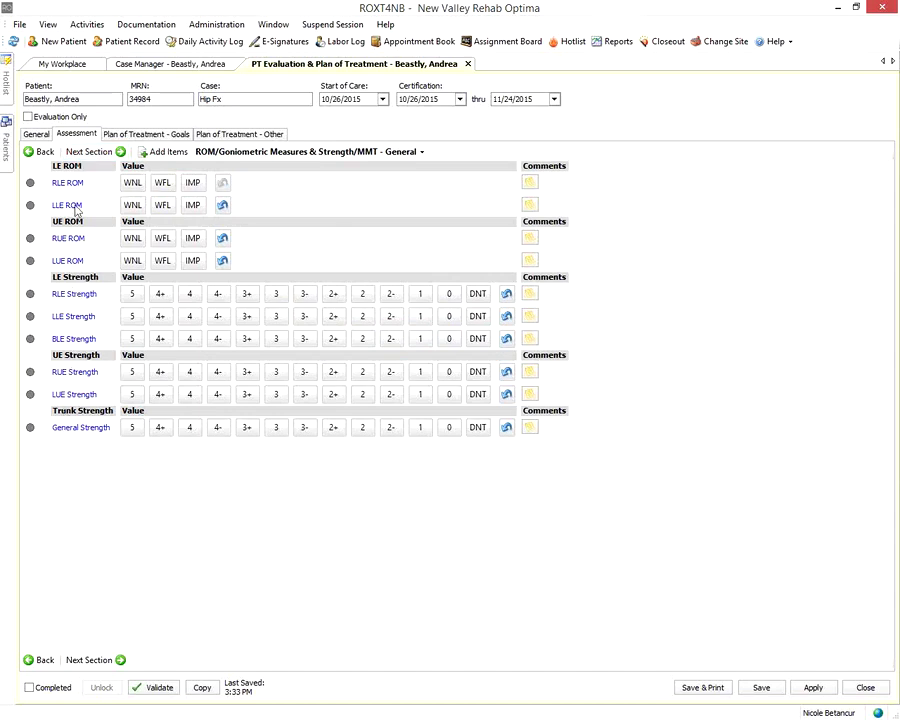
Jump to ROM - Right Lower Extremity Details and rate the Hip as IMP
click(83, 152)
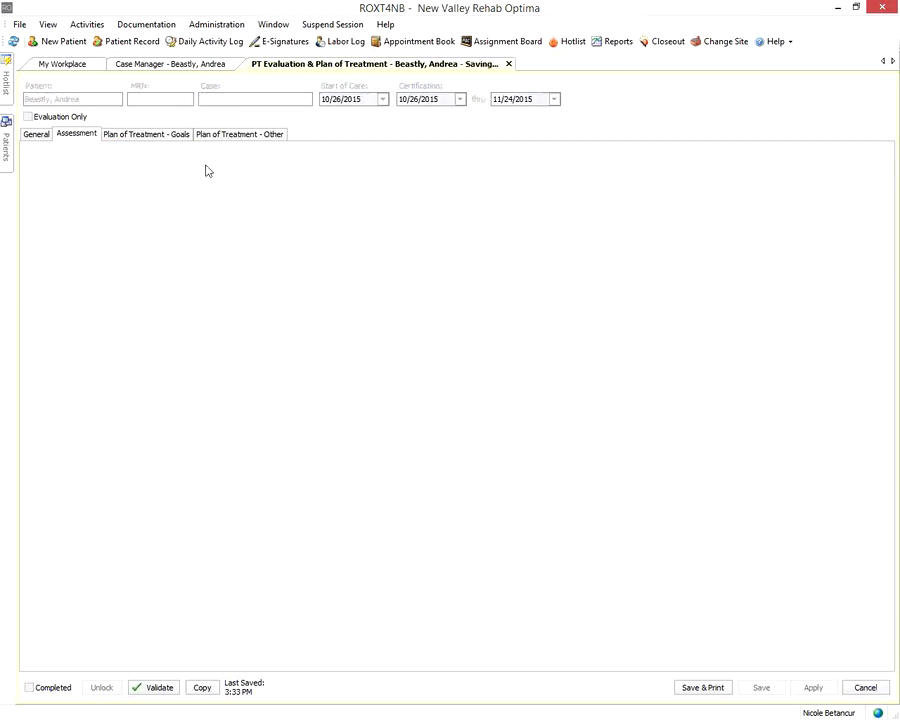
click(335, 155)
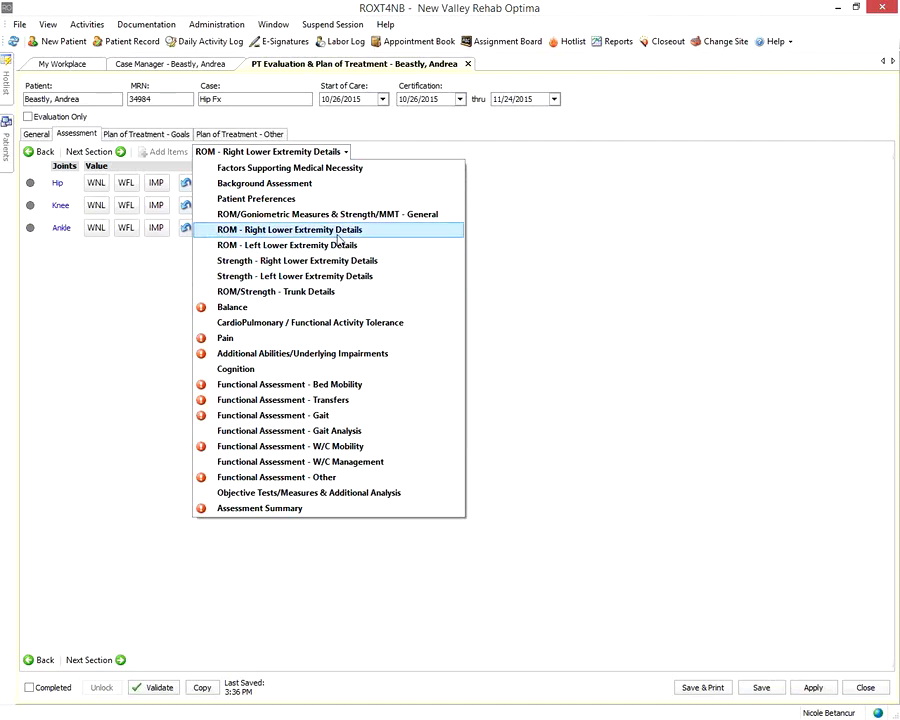
click(338, 230)
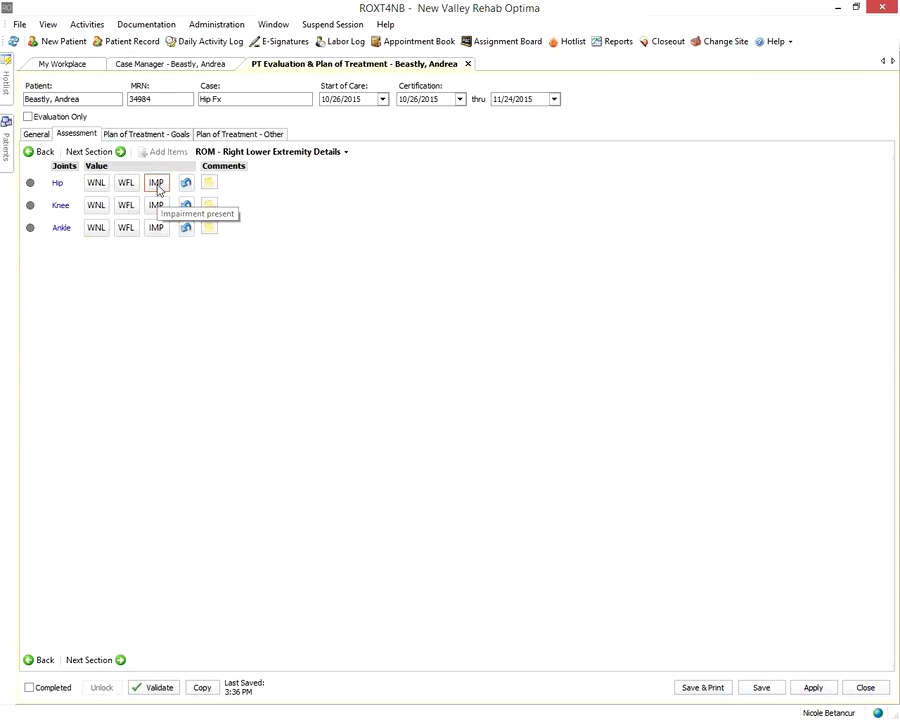
click(157, 184)
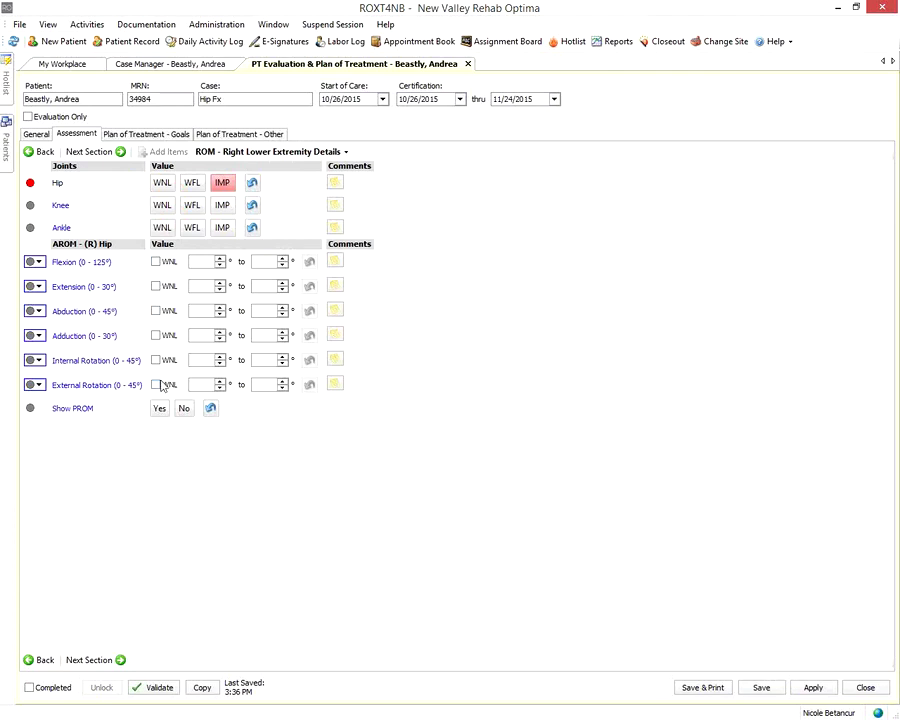
Enter right hip AROM Flexion as 0° to 70°, leaving the start value at 0
click(200, 261)
text(0)
click(255, 261)
text(70)
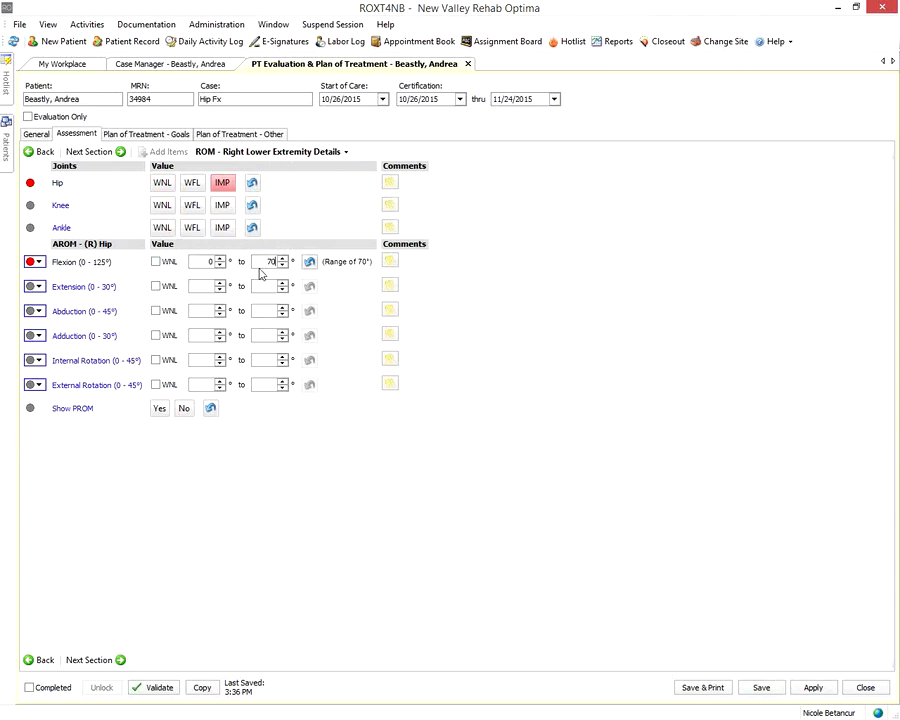
click(219, 258)
click(219, 258)
click(219, 258)
click(219, 258)
click(219, 265)
click(219, 265)
click(219, 265)
click(219, 265)
click(219, 265)
Turn on Show PROM and enter right hip PROM Flexion as 0° to 110°
click(158, 410)
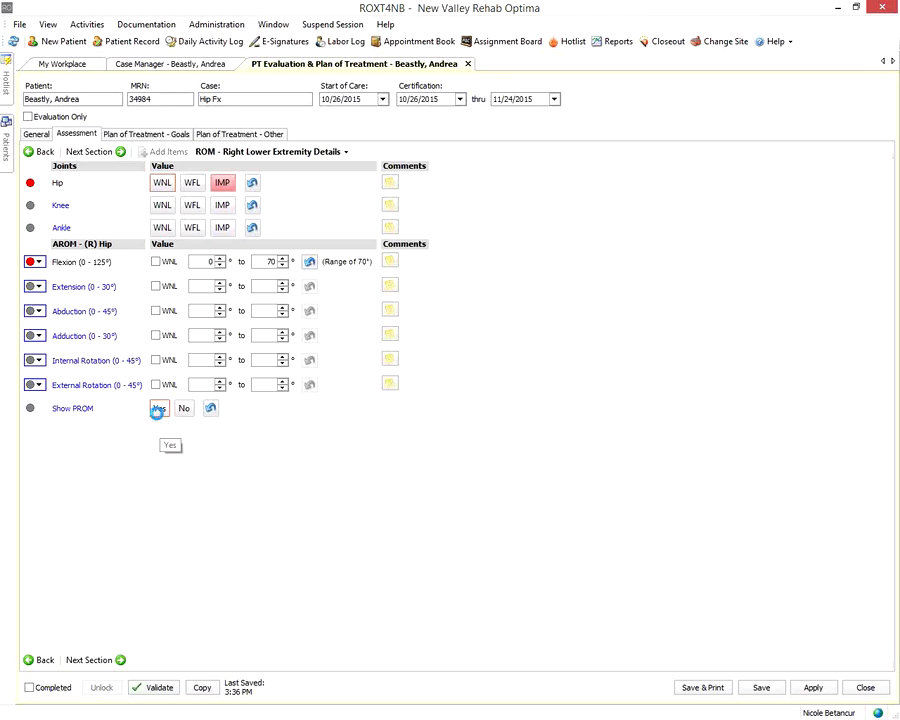
click(205, 442)
text(0)
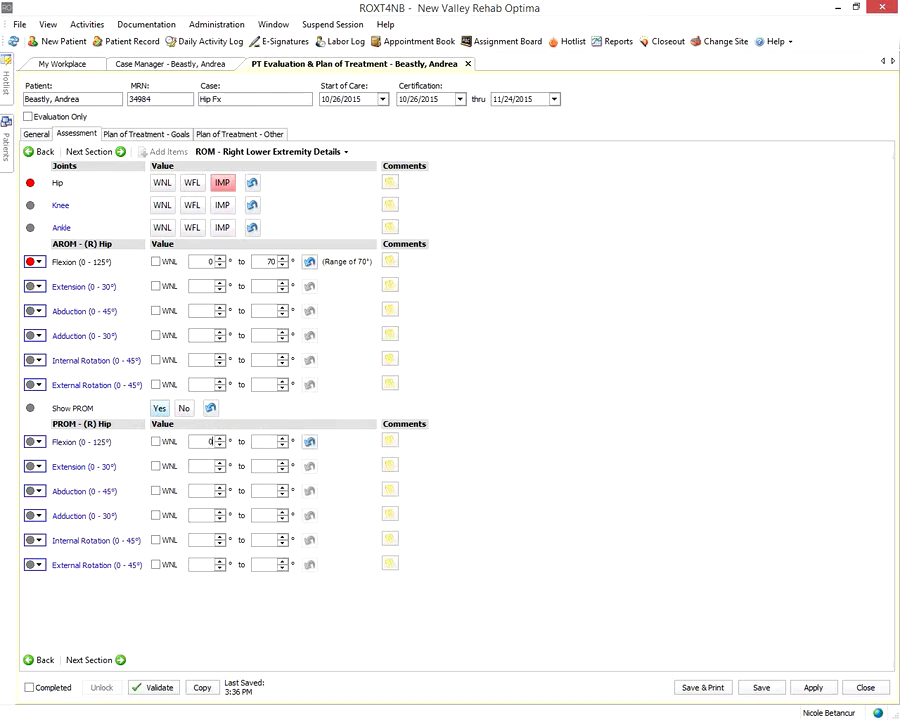
click(263, 441)
text(110)
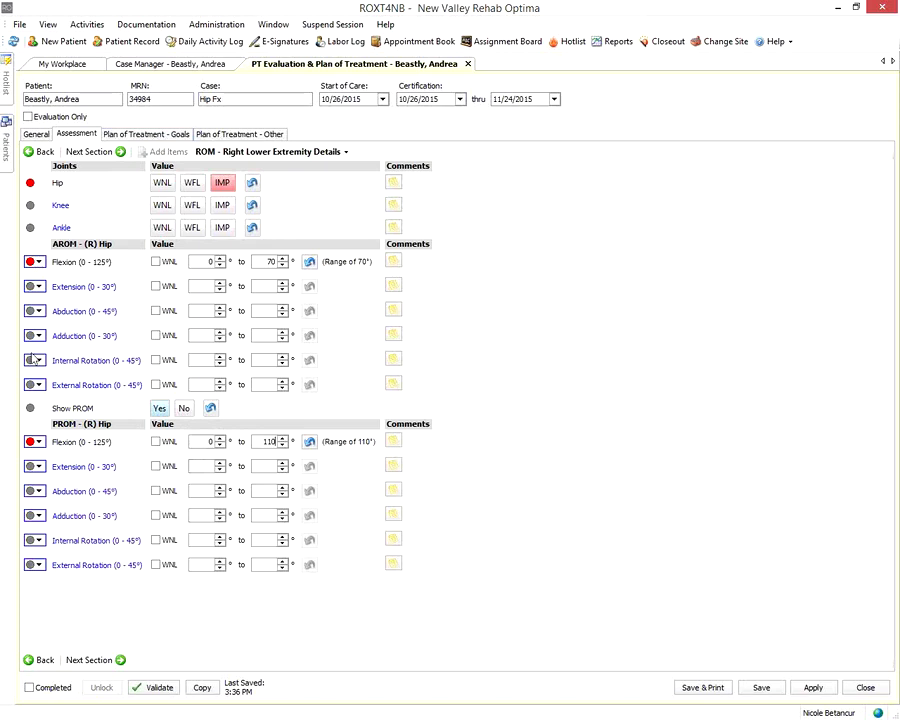
Choose Add Short Term Goal Addressing Physical Impairment from the hip AROM Flexion status dropdown
click(38, 262)
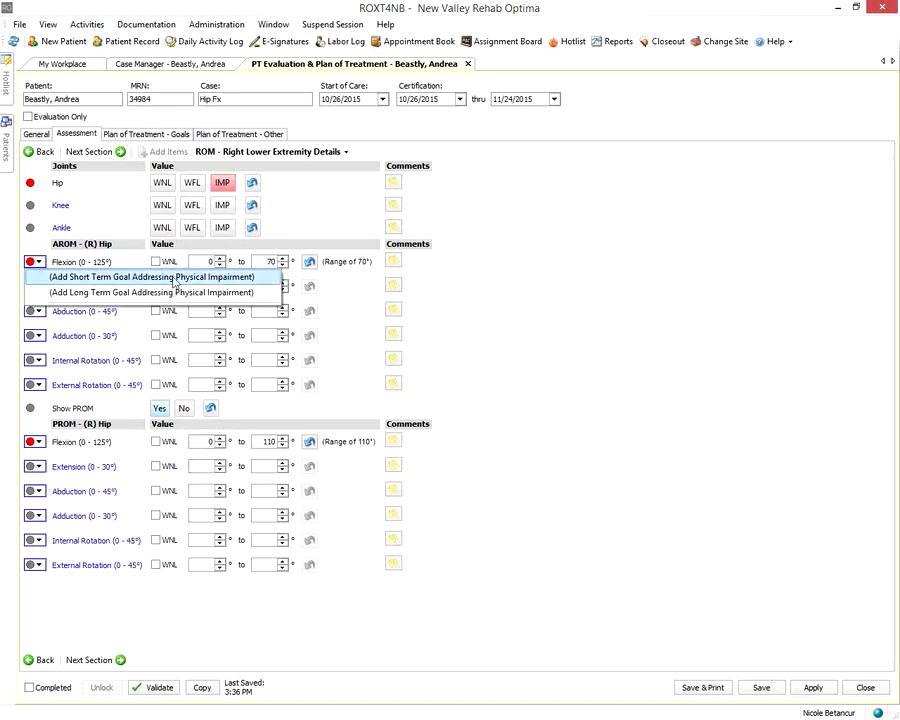
click(89, 280)
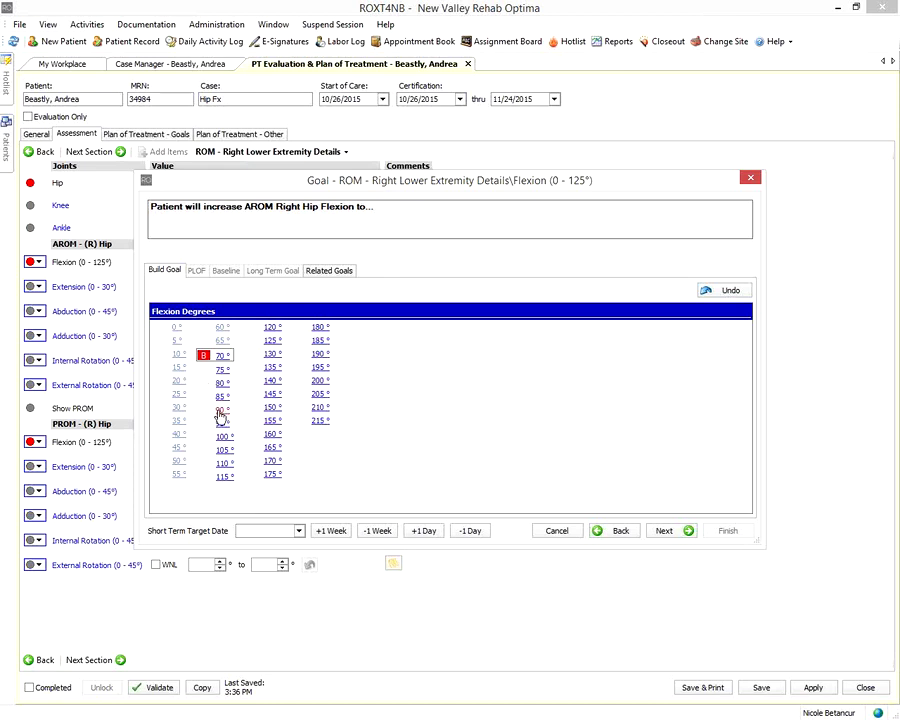
Build the goal as 90° hip flexion in order to facilitate functional independence and reduce skin breakdown signs
click(221, 412)
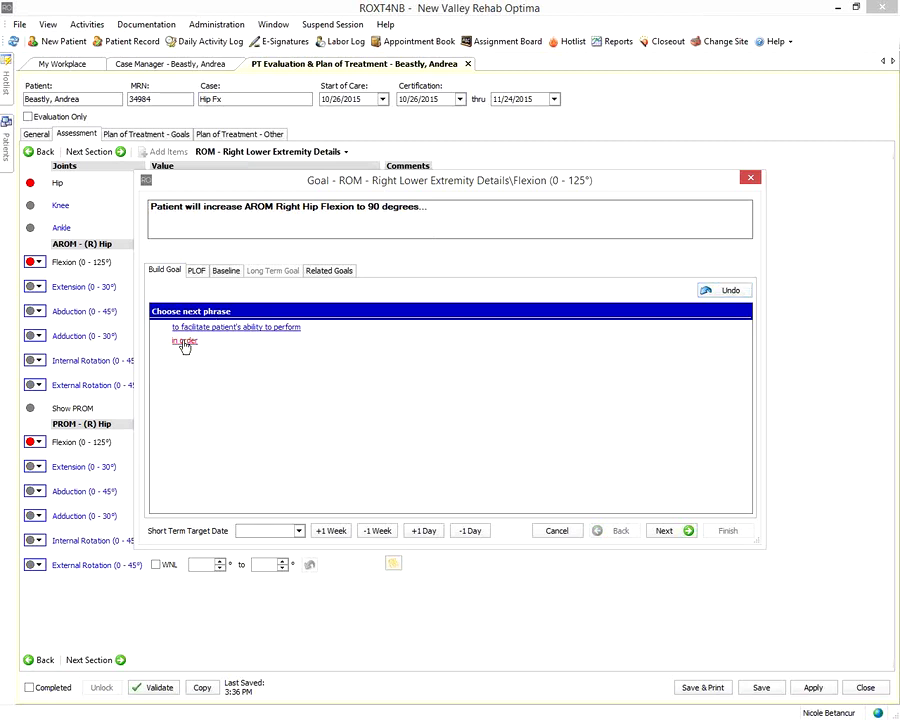
click(184, 343)
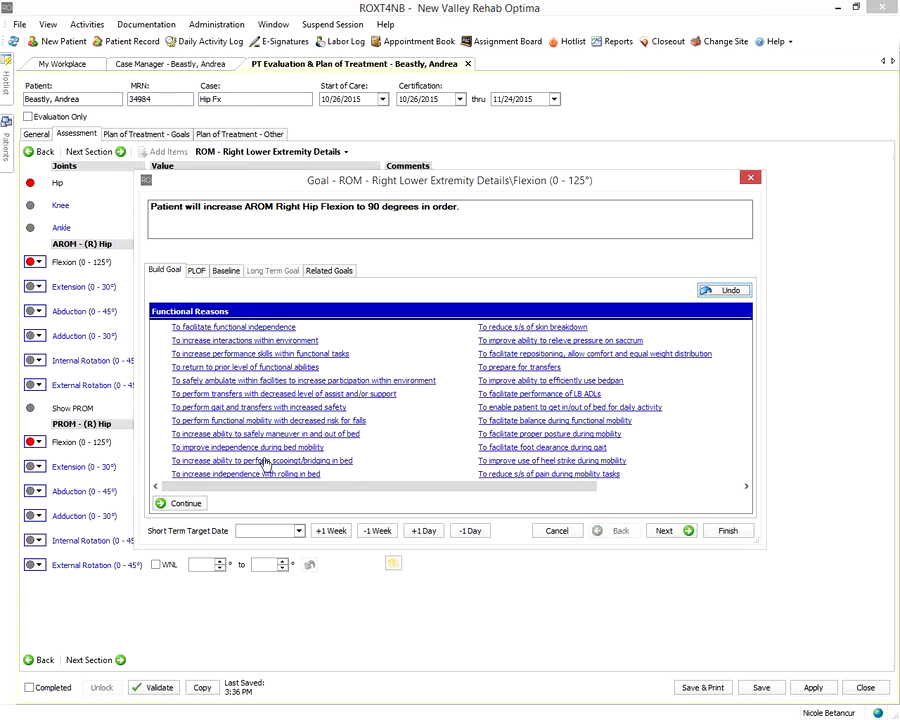
mouse_move(382, 488)
mouse_down()
mouse_move(474, 500)
mouse_move(378, 498)
mouse_up()
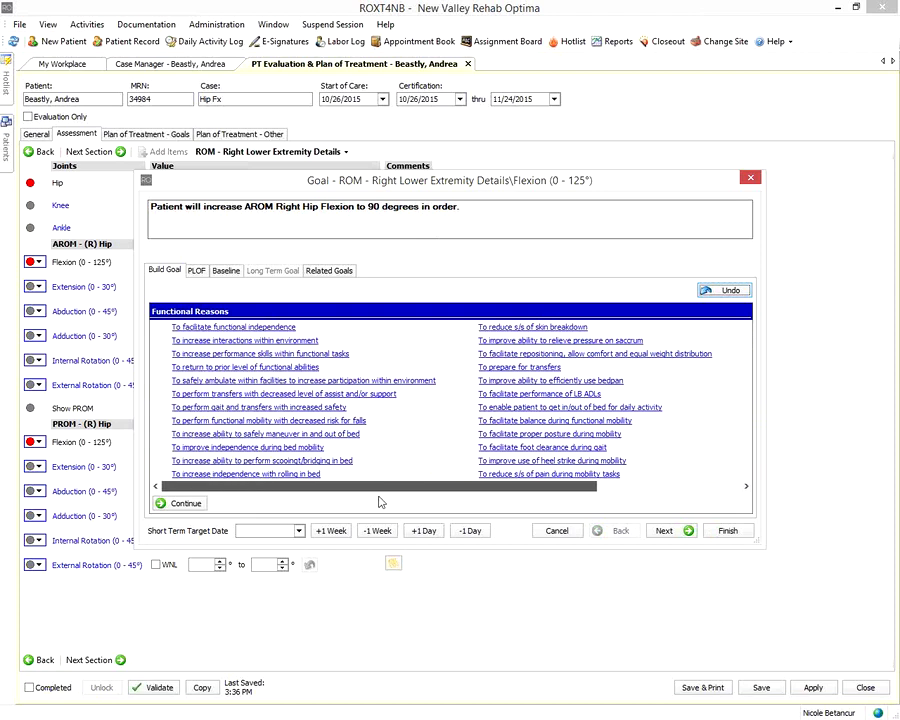
click(222, 328)
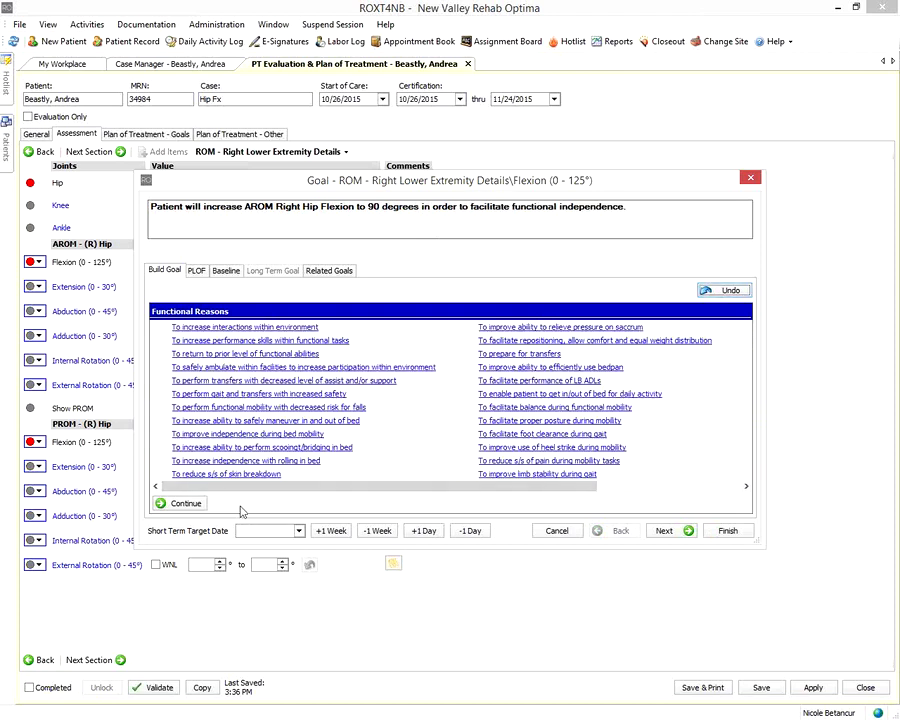
click(226, 474)
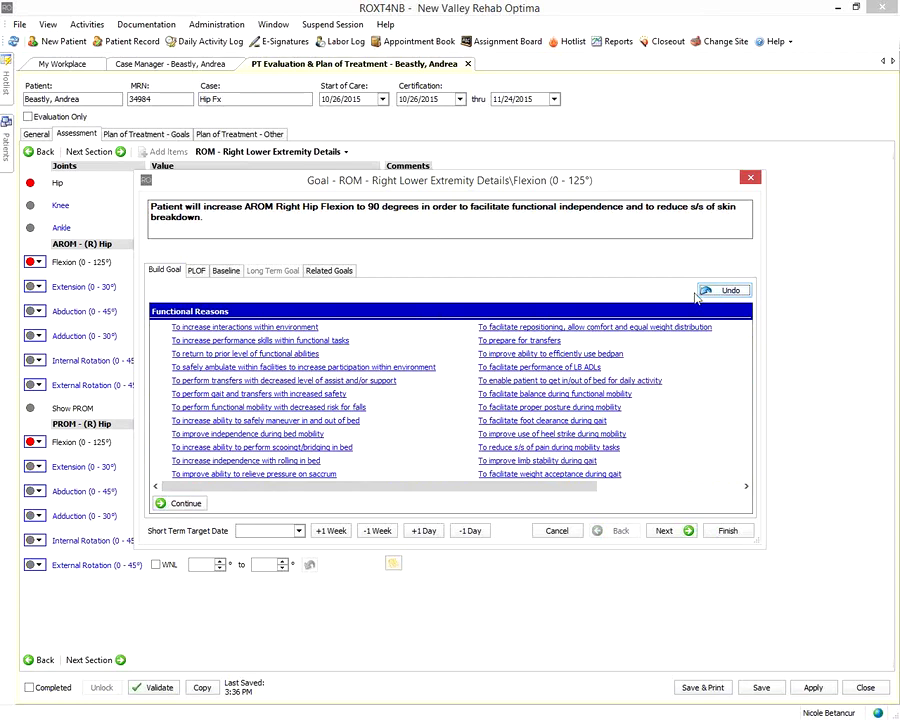
click(163, 502)
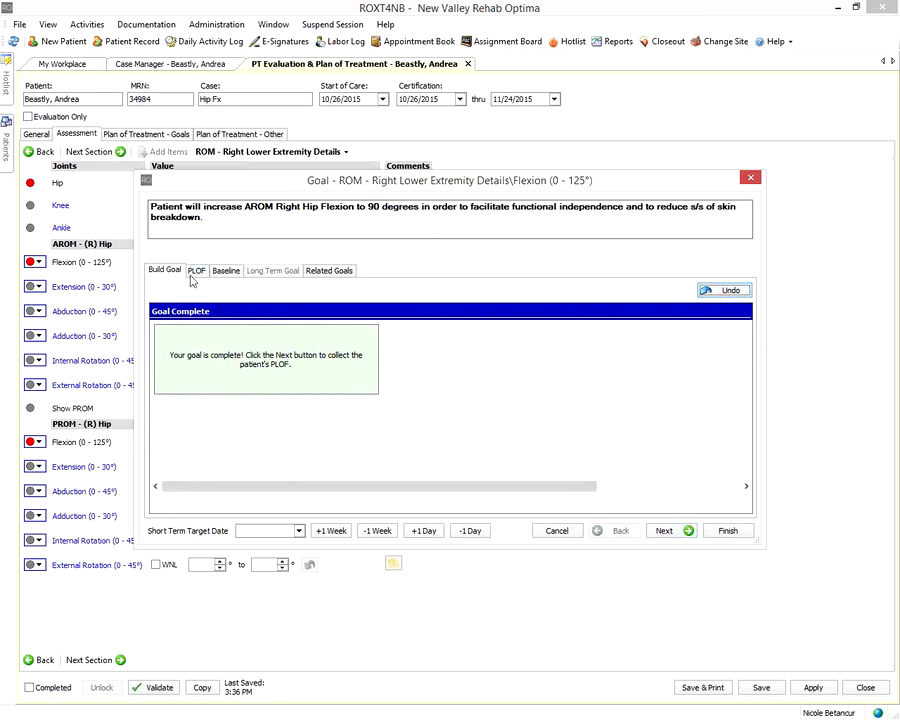
Mark prior hip flexion as WNL and advance to the goal's Baseline step
click(662, 531)
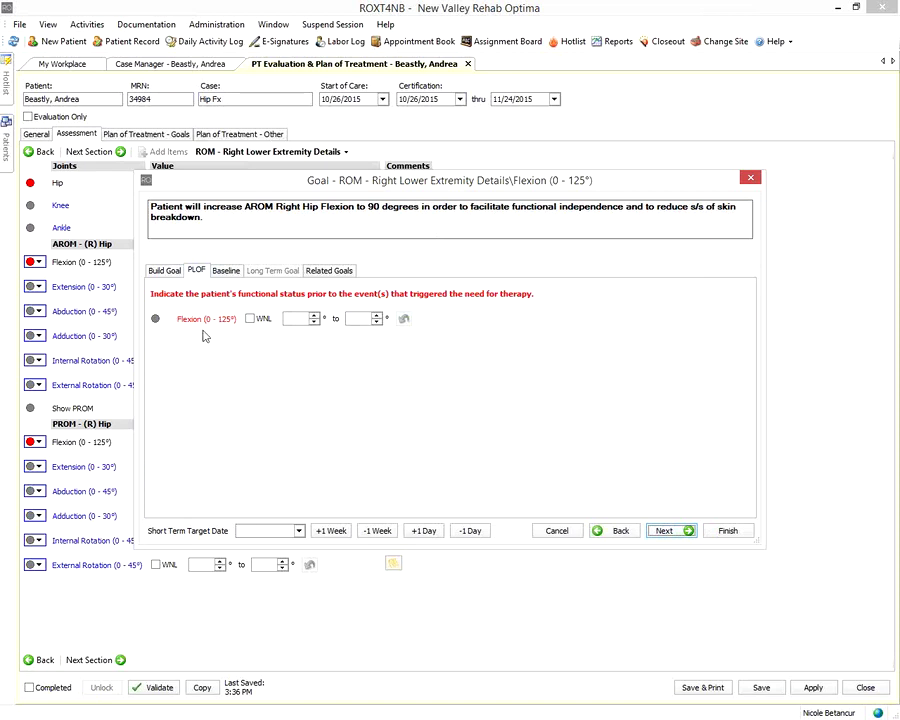
click(255, 322)
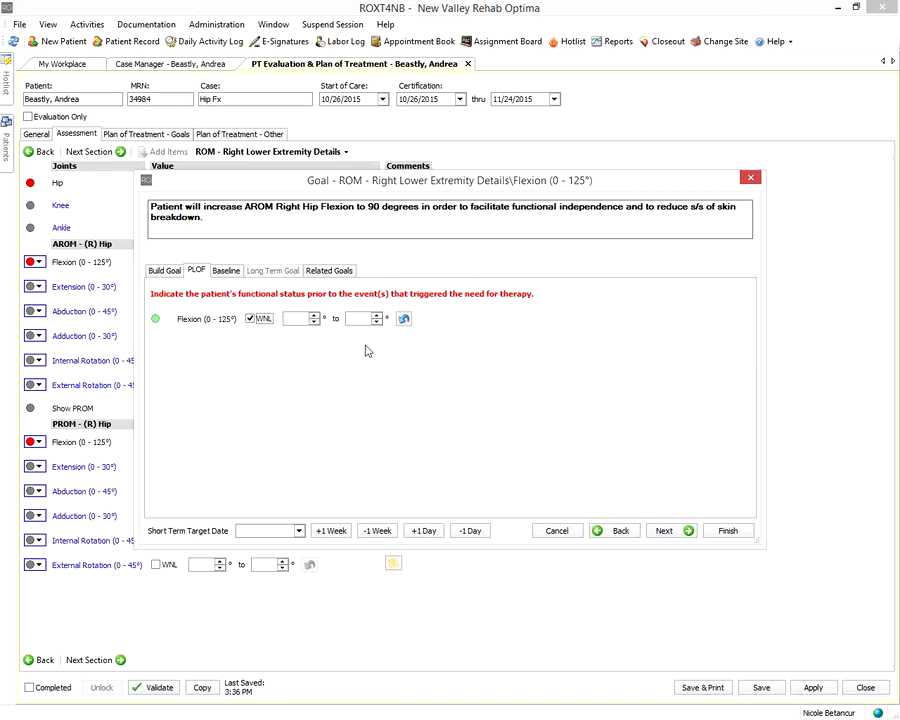
click(666, 533)
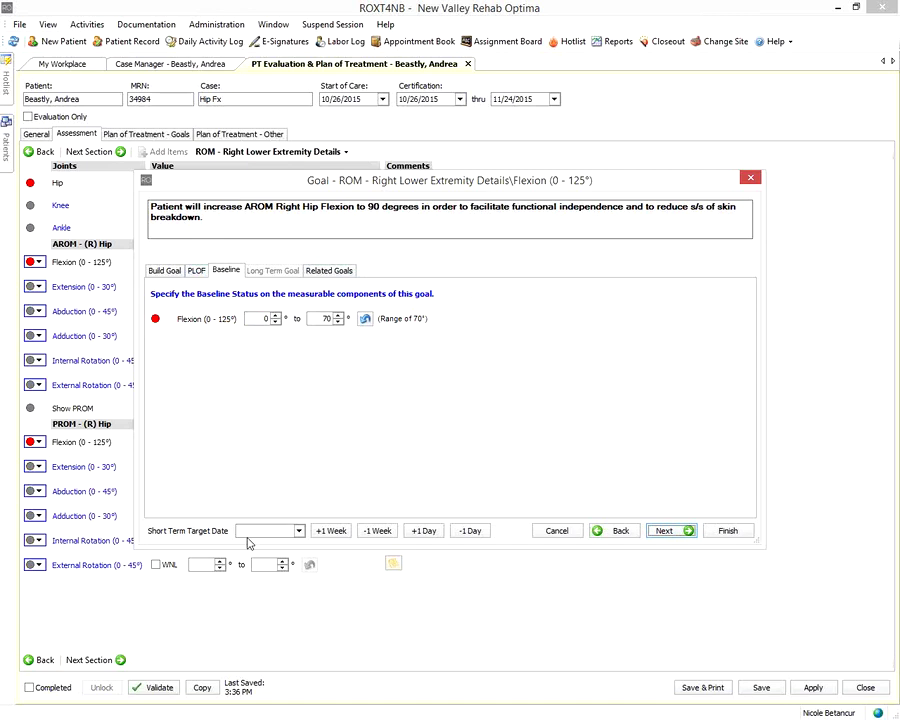
Set the hip flexion goal's short-term target date to 11/15/2015 and finish the goal
click(299, 531)
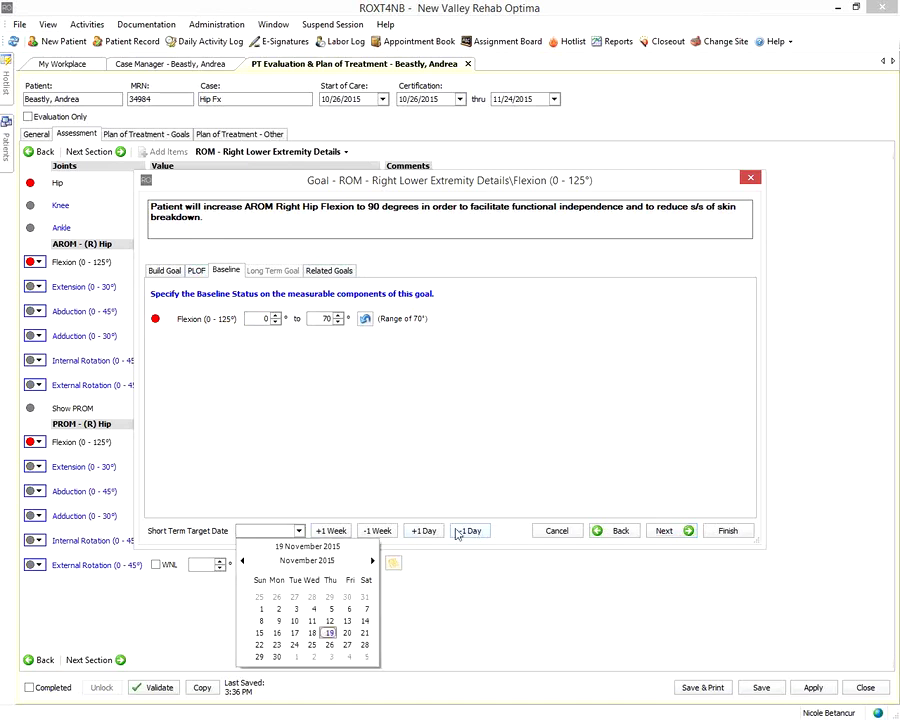
click(329, 531)
click(329, 531)
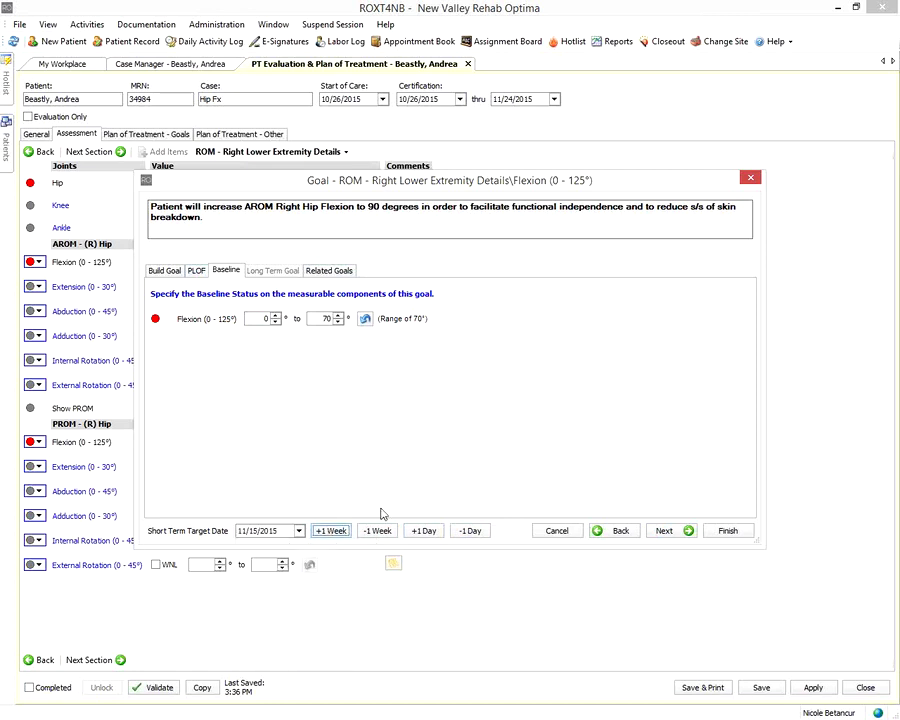
click(728, 531)
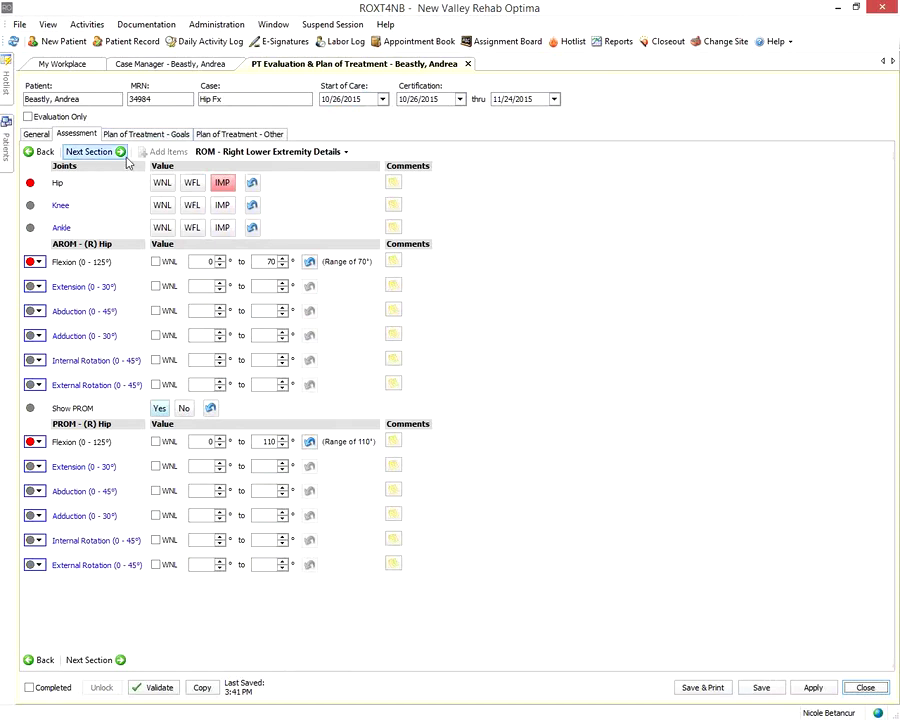
Switch to the Strength - Right Lower Extremity Details section, leaving the Hip row unrated
click(280, 152)
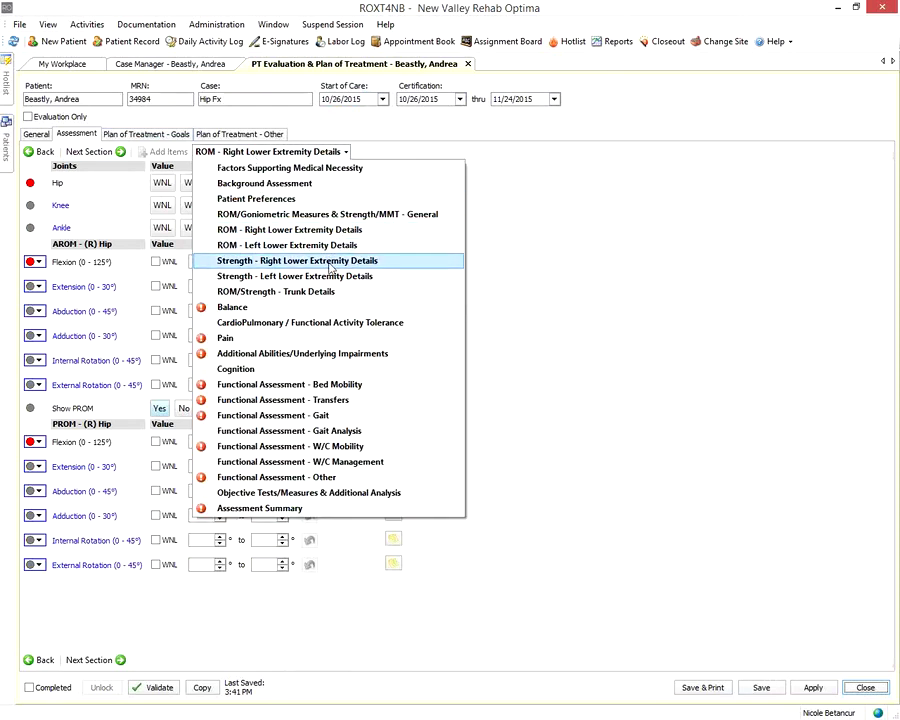
click(321, 262)
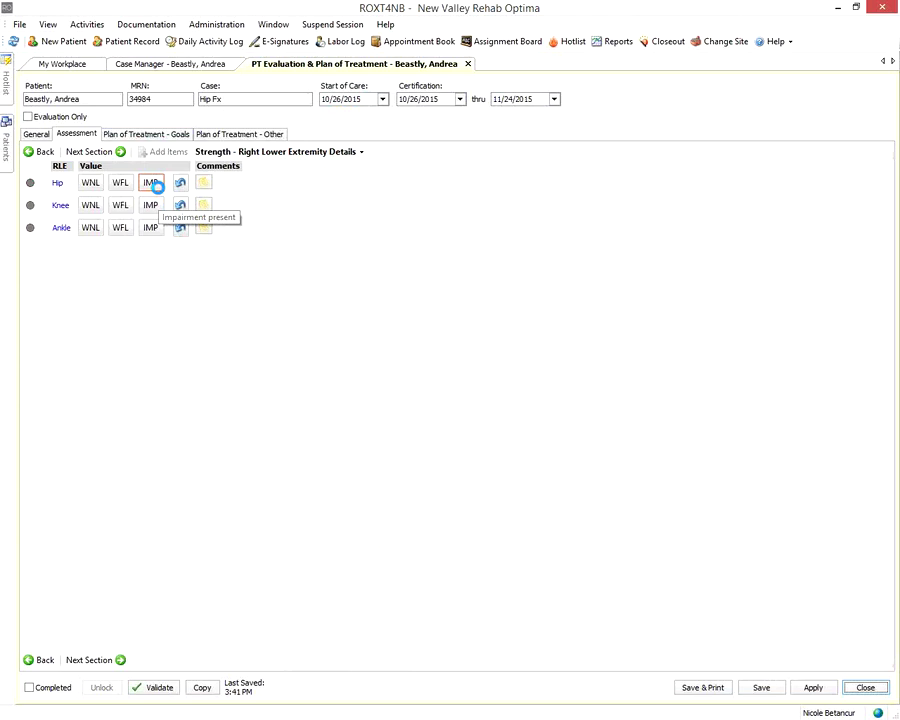
click(152, 183)
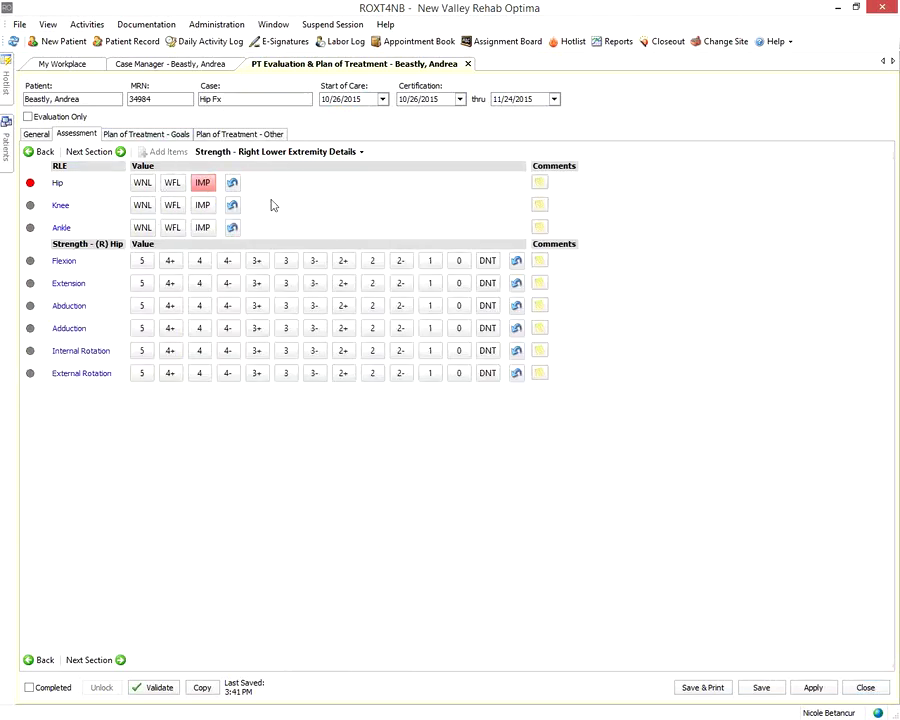
click(235, 184)
click(287, 152)
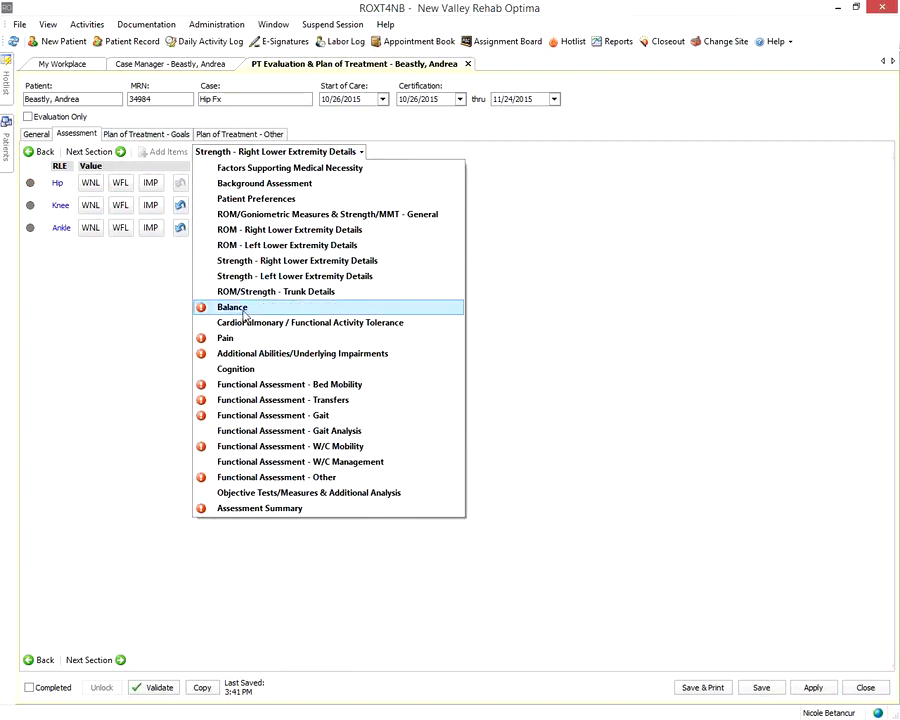
In Balance, rate static sitting Good, dynamic sitting G-/F+, static standing Fair, dynamic standing Fair-
click(258, 309)
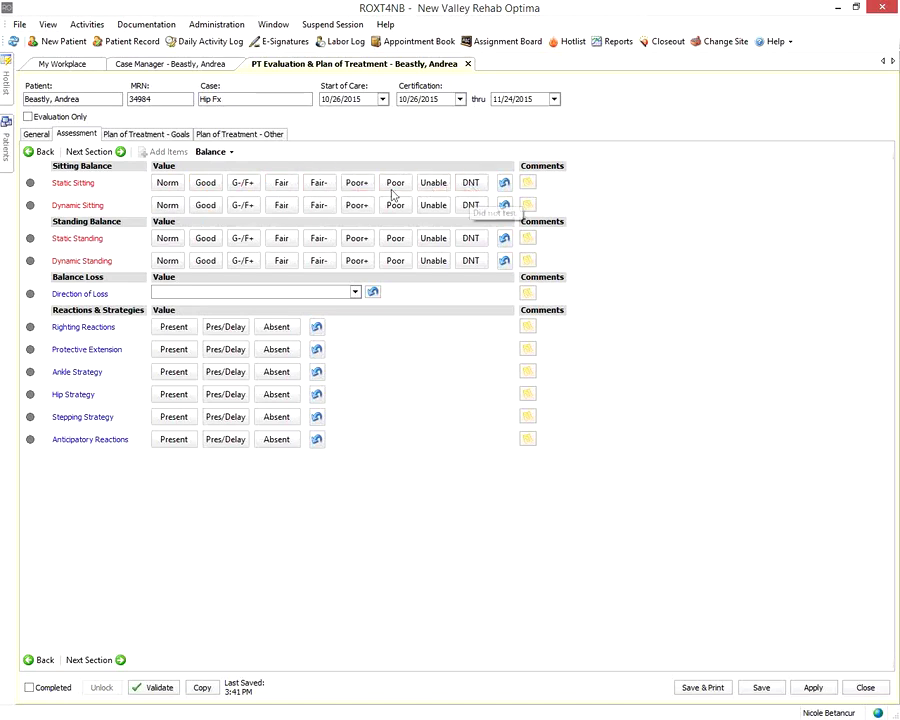
click(204, 183)
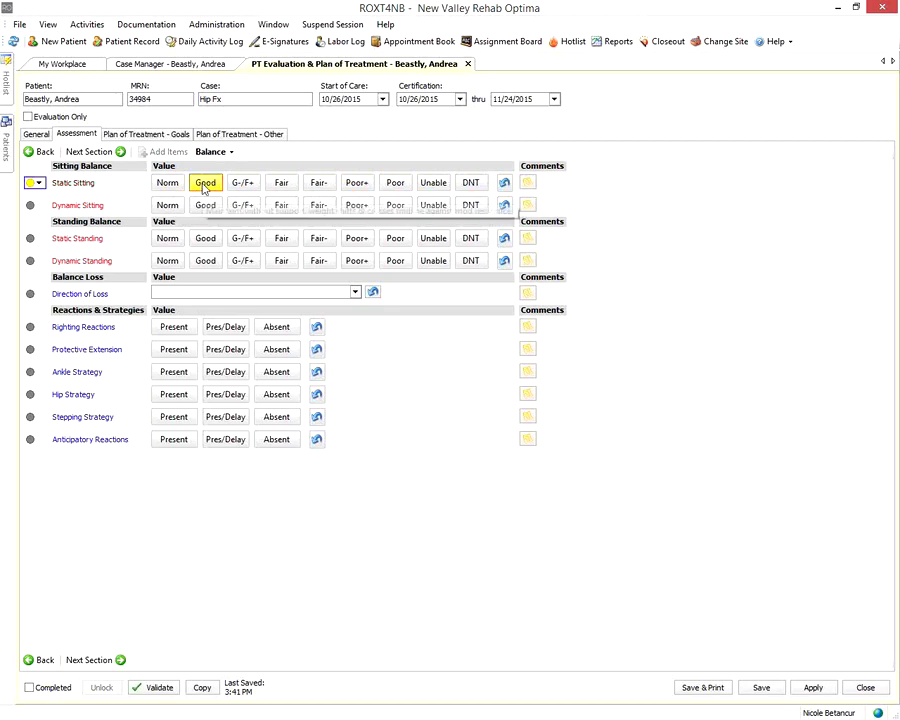
click(238, 205)
click(274, 240)
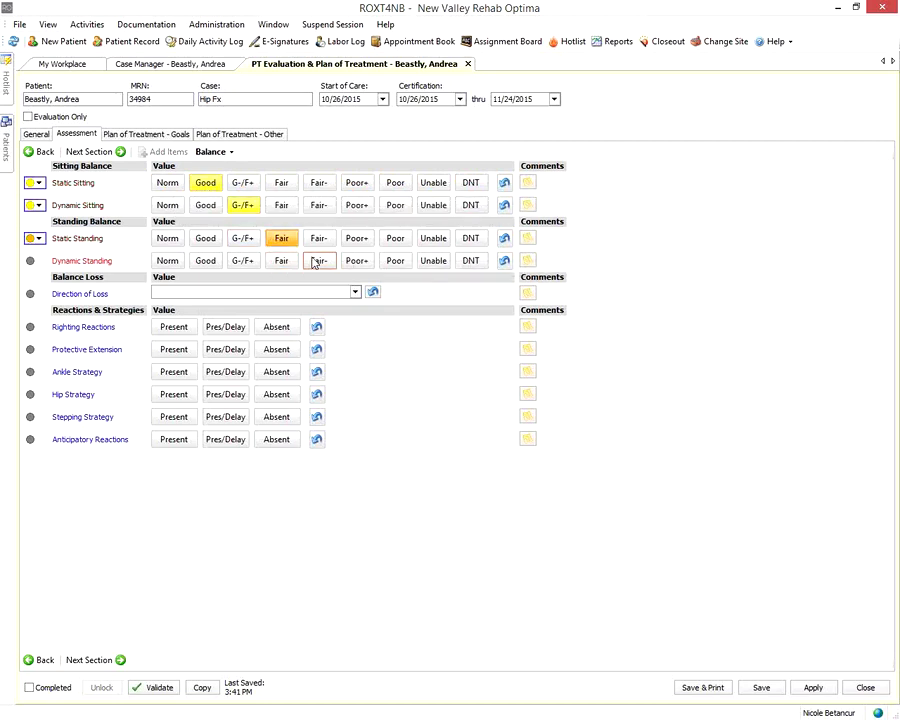
click(316, 260)
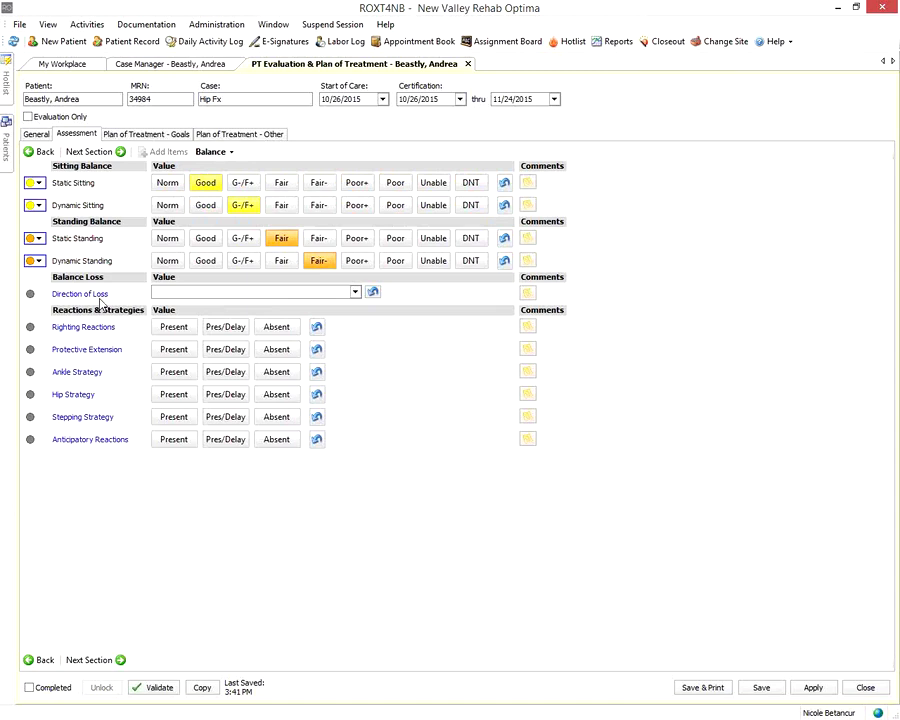
click(355, 292)
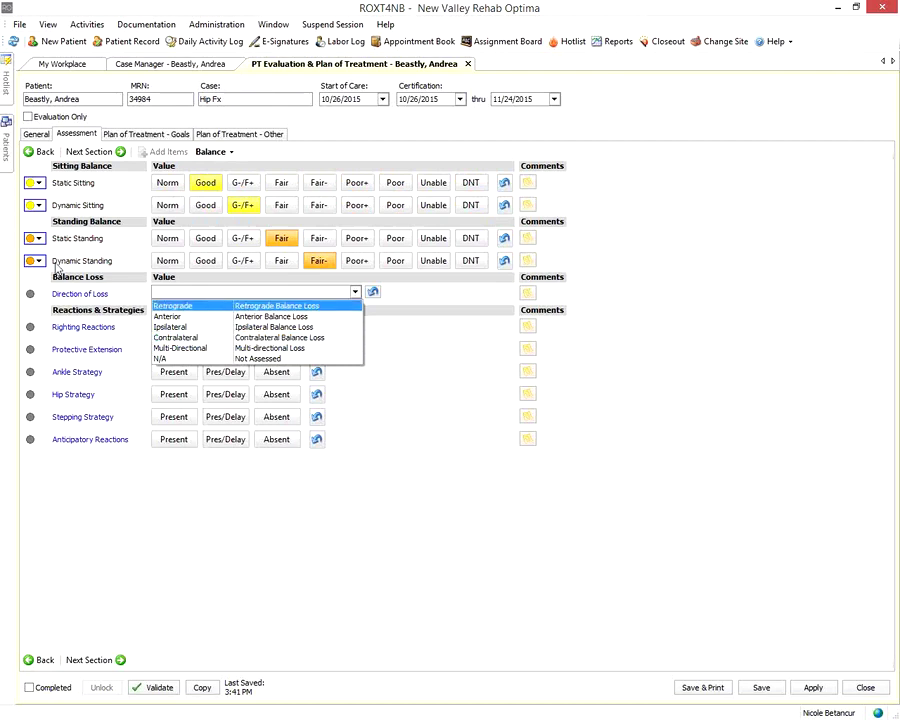
click(60, 308)
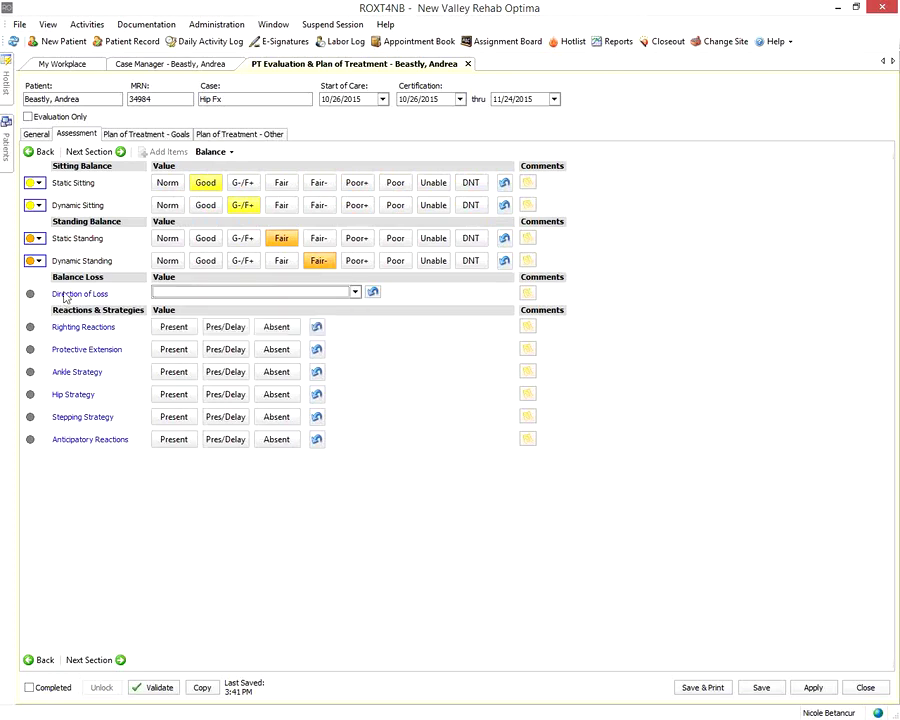
Advance from Balance through CardioPulmonary to the Pain section
click(77, 152)
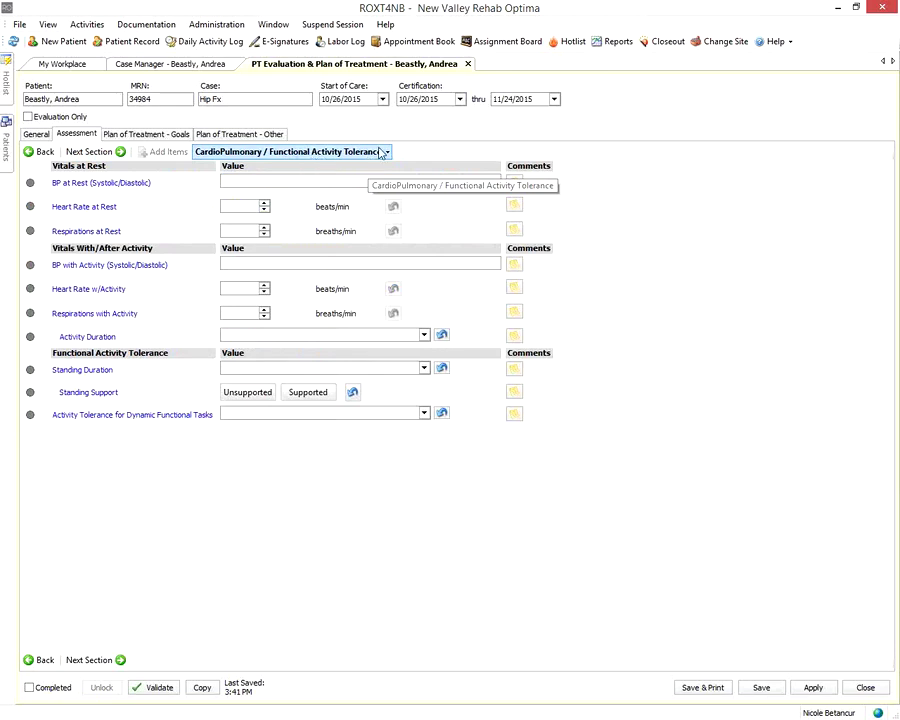
click(96, 151)
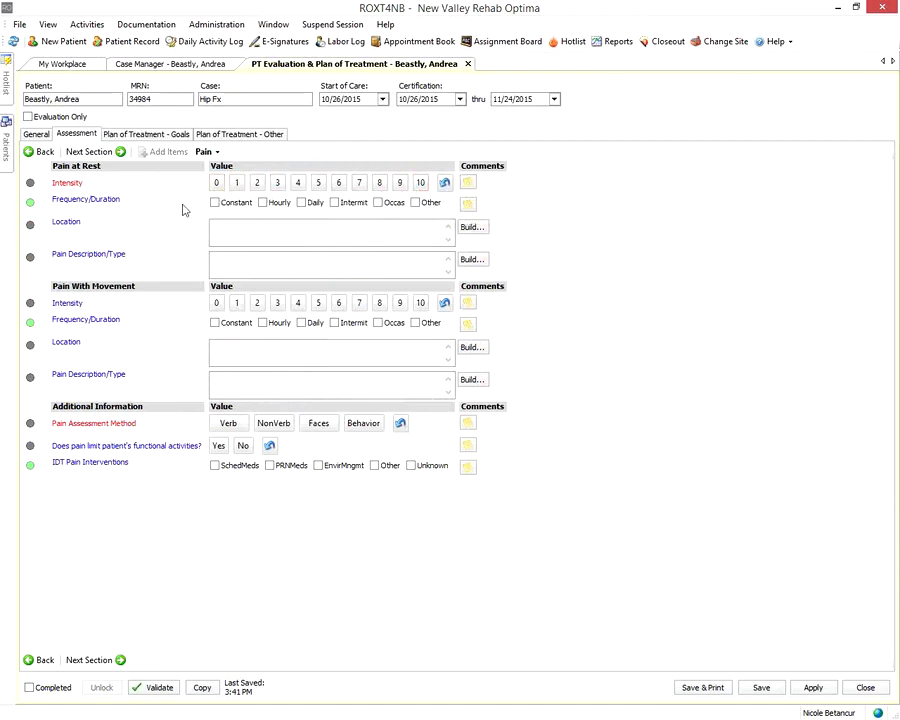
Record pain as verbally reported and limiting function, with scheduled and PRN meds as interventions
click(216, 183)
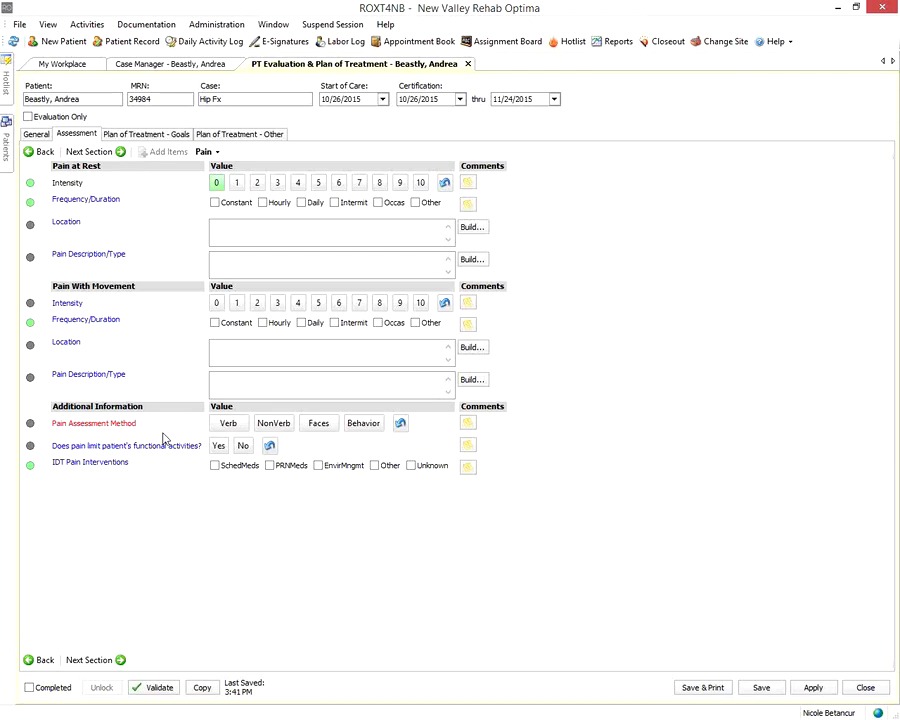
click(233, 426)
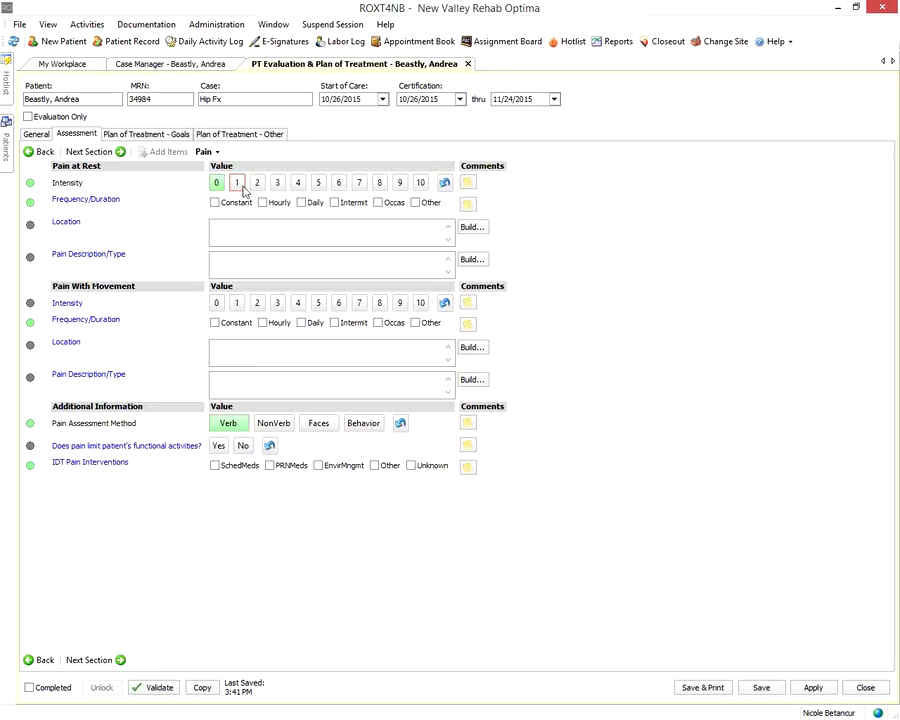
click(262, 186)
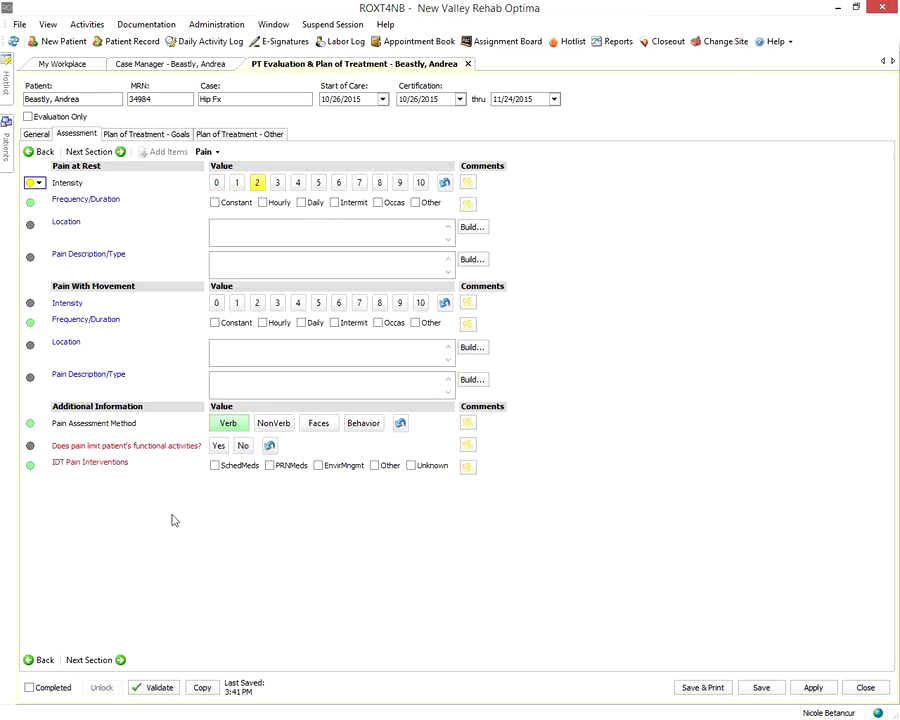
click(218, 445)
click(215, 465)
click(270, 465)
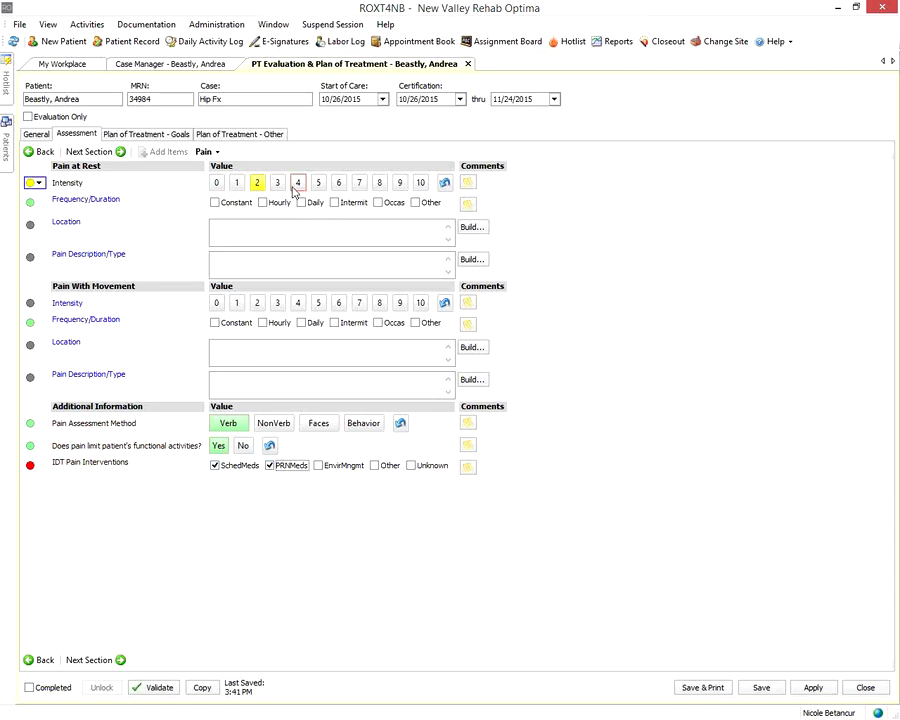
Set pain at rest to 9, constant and hourly, and enter its location and description
click(399, 182)
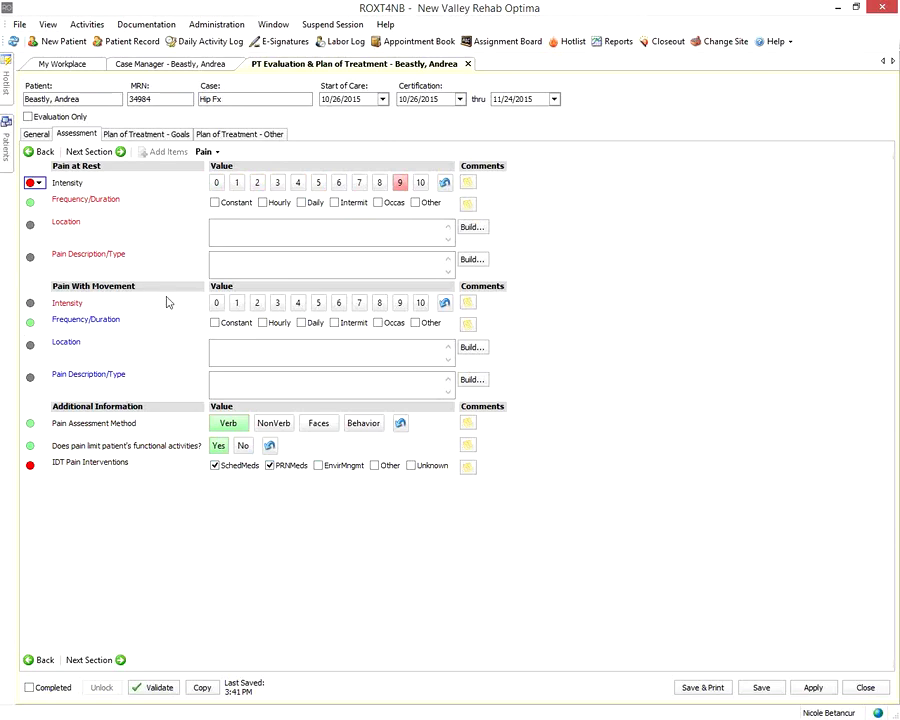
click(229, 204)
click(260, 203)
click(257, 220)
text(text)
click(242, 268)
text(text)
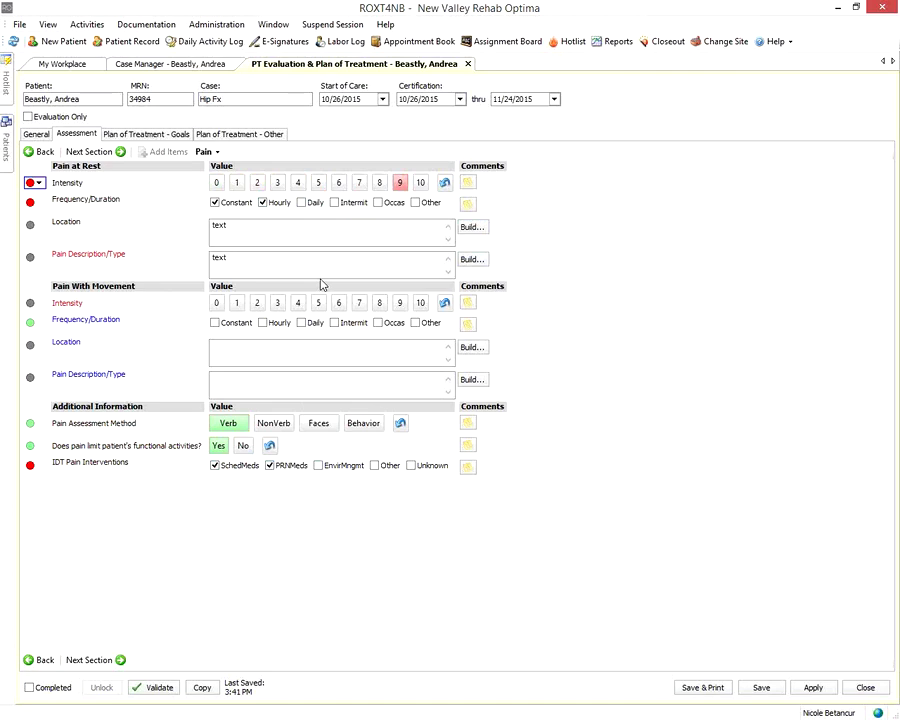
Set pain with movement to 2, constant, and enter its location and description
click(216, 302)
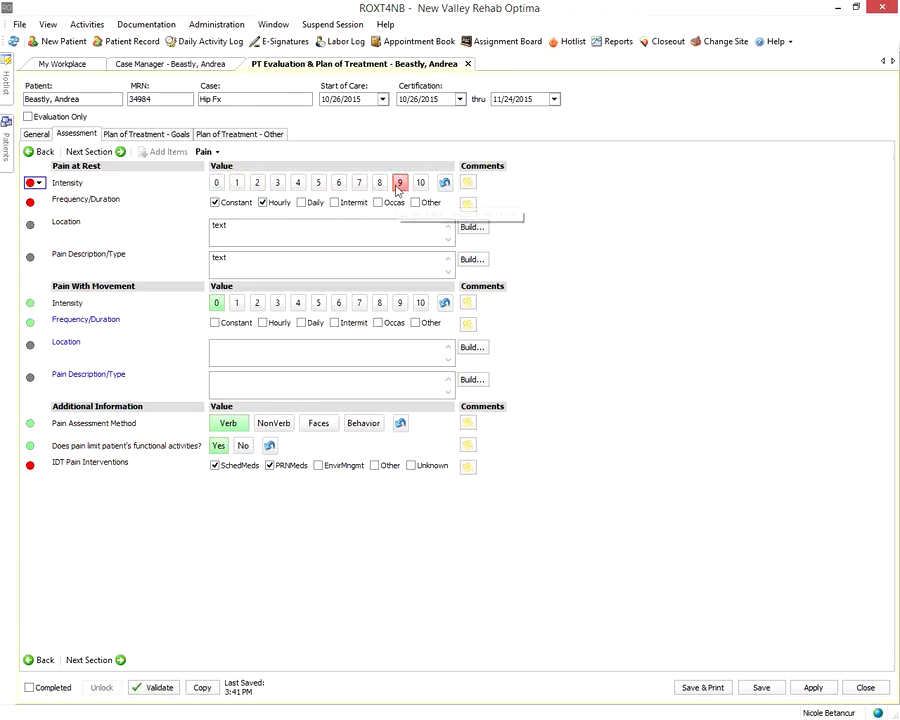
click(257, 302)
click(230, 323)
click(254, 344)
text(text)
click(257, 381)
text(text)
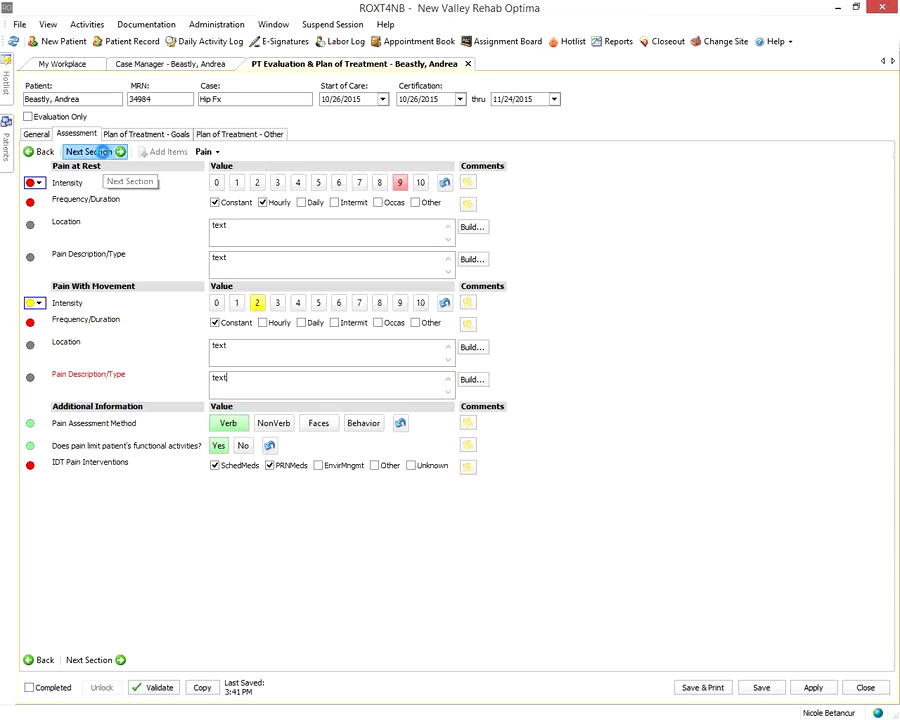
Mark posture Sym and Asym, normal LE tone, intact skin, no edema, and intact motor, sensation, visual-spatial skills
click(102, 152)
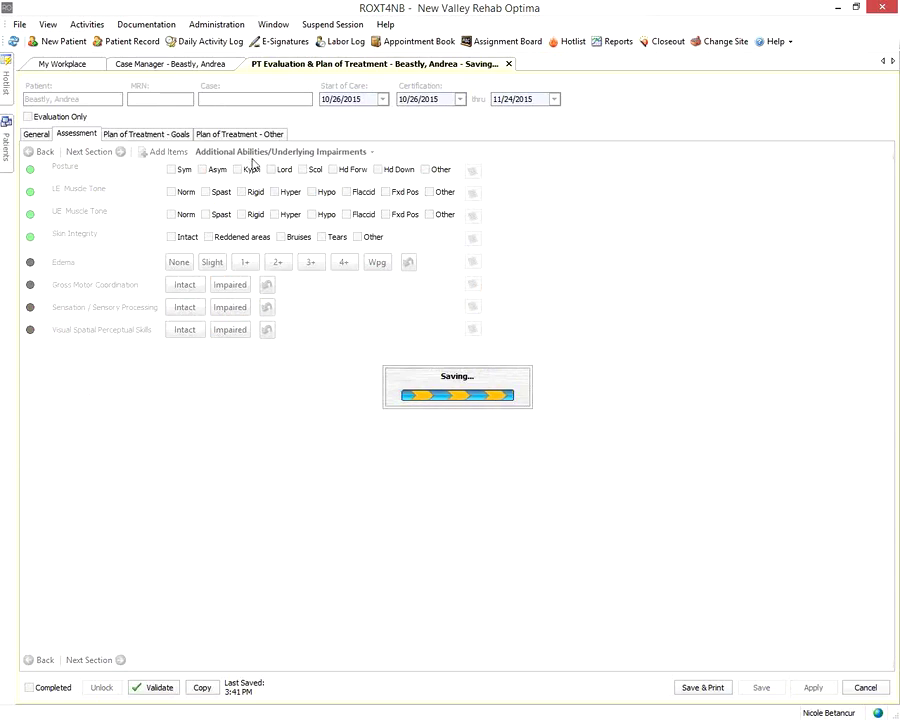
click(181, 171)
click(206, 170)
click(182, 192)
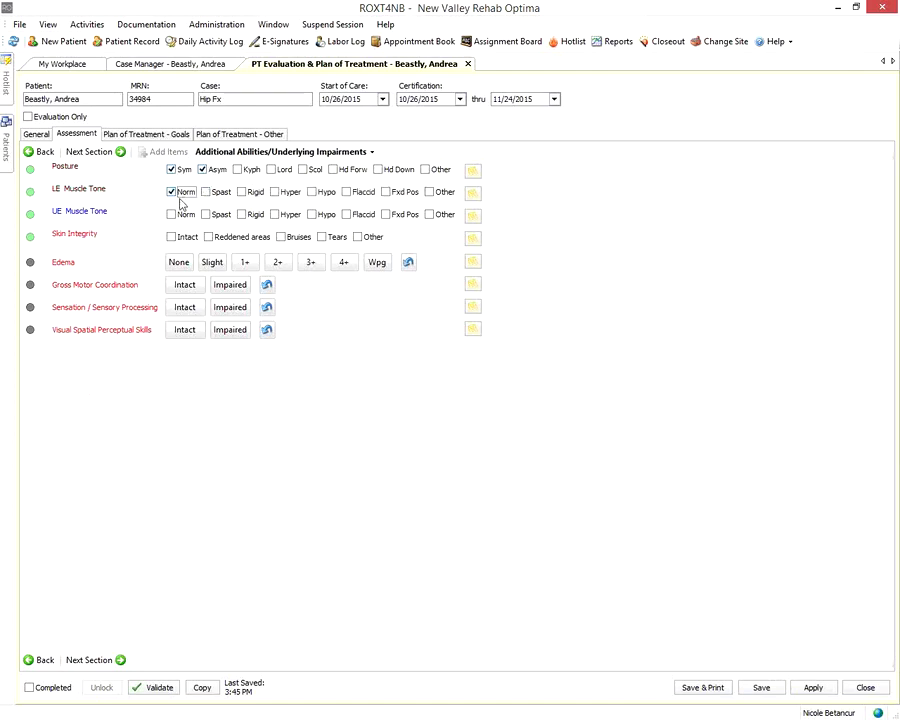
click(175, 240)
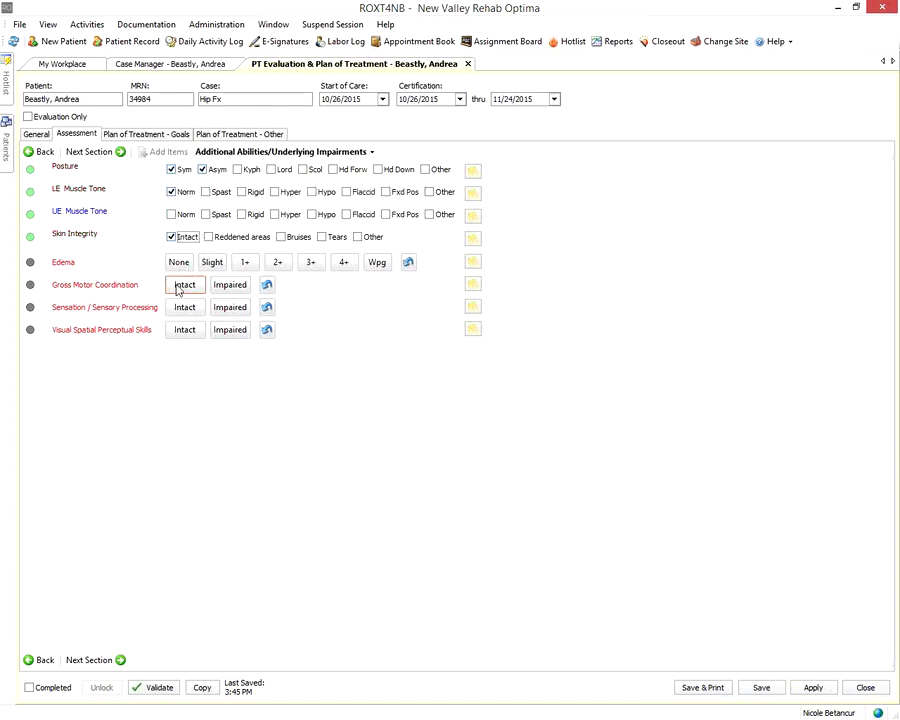
click(180, 266)
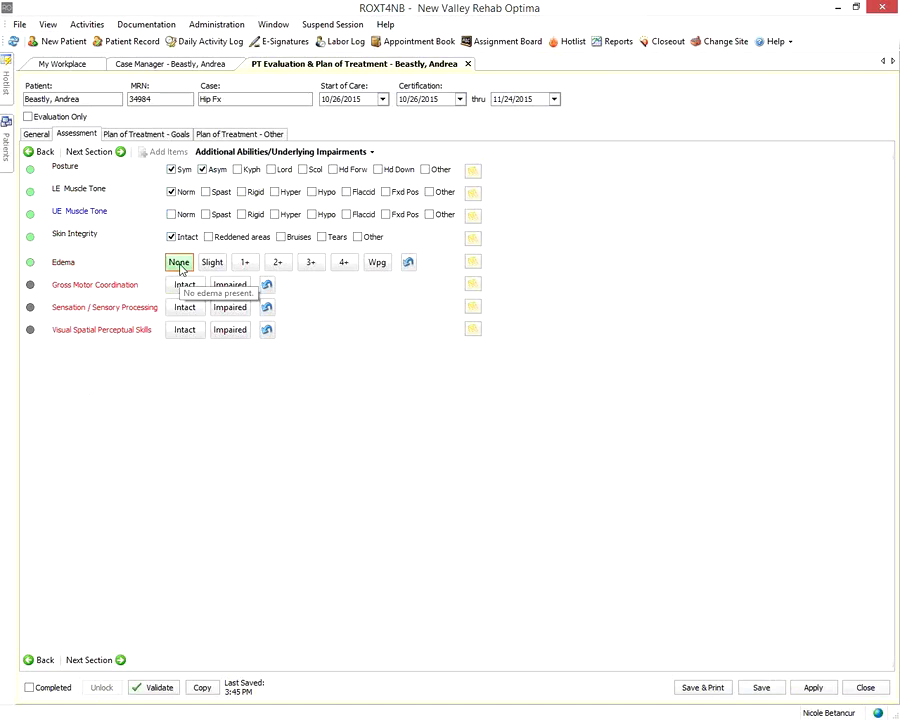
click(181, 287)
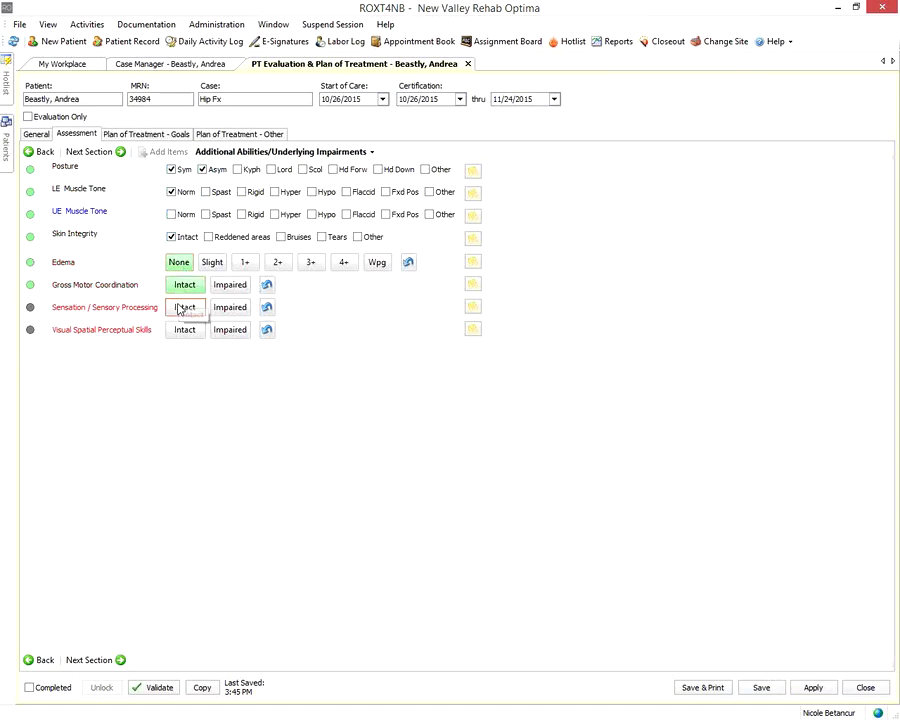
click(184, 307)
click(184, 330)
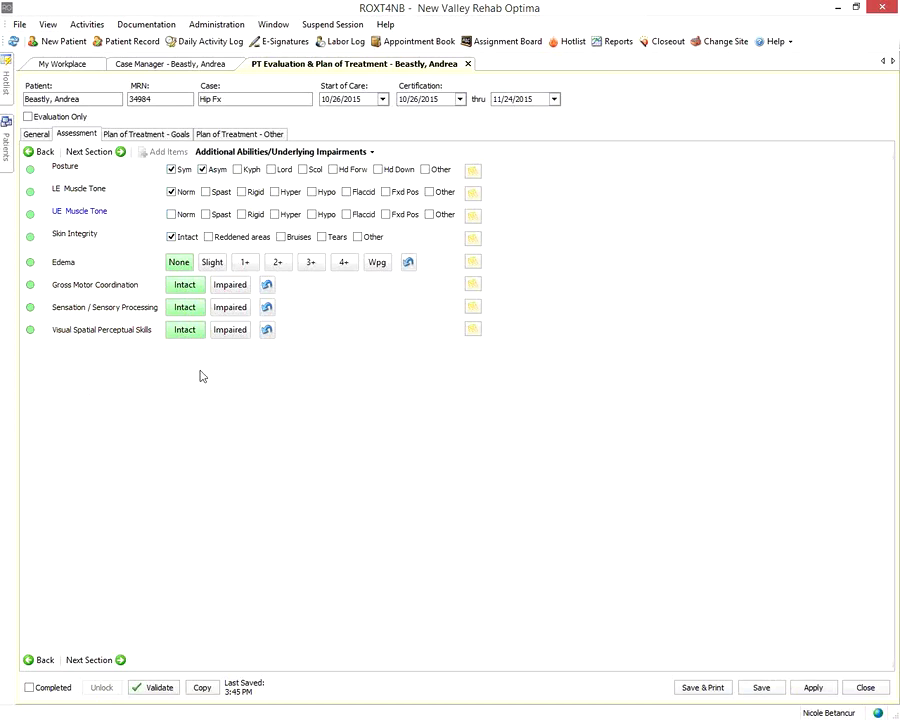
Skip past Cognition, rate Bed Mobility PLOF as I and current as SUP, and advance
click(92, 152)
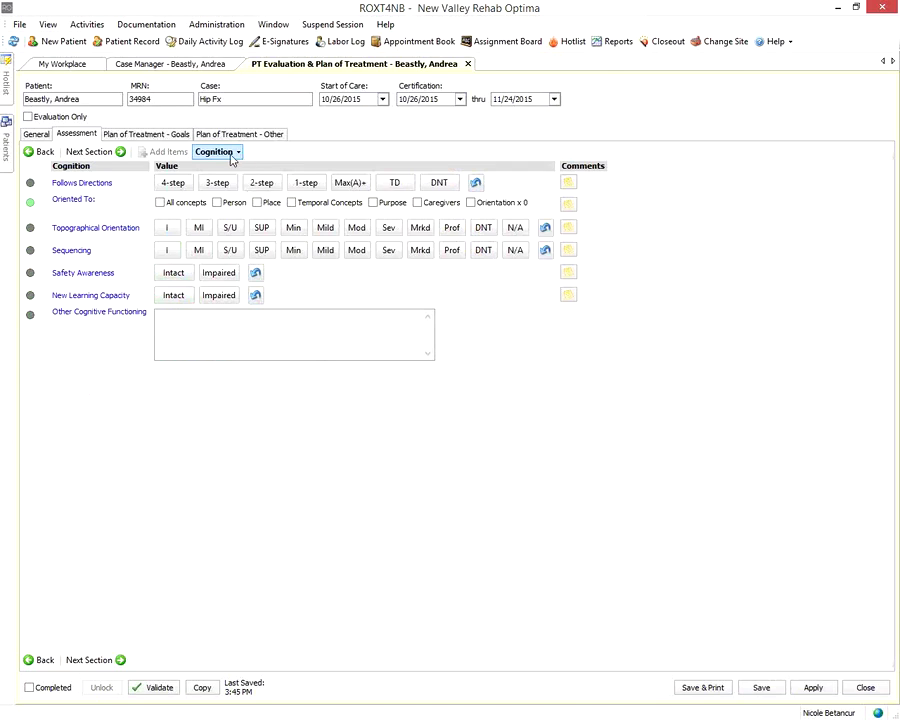
click(78, 152)
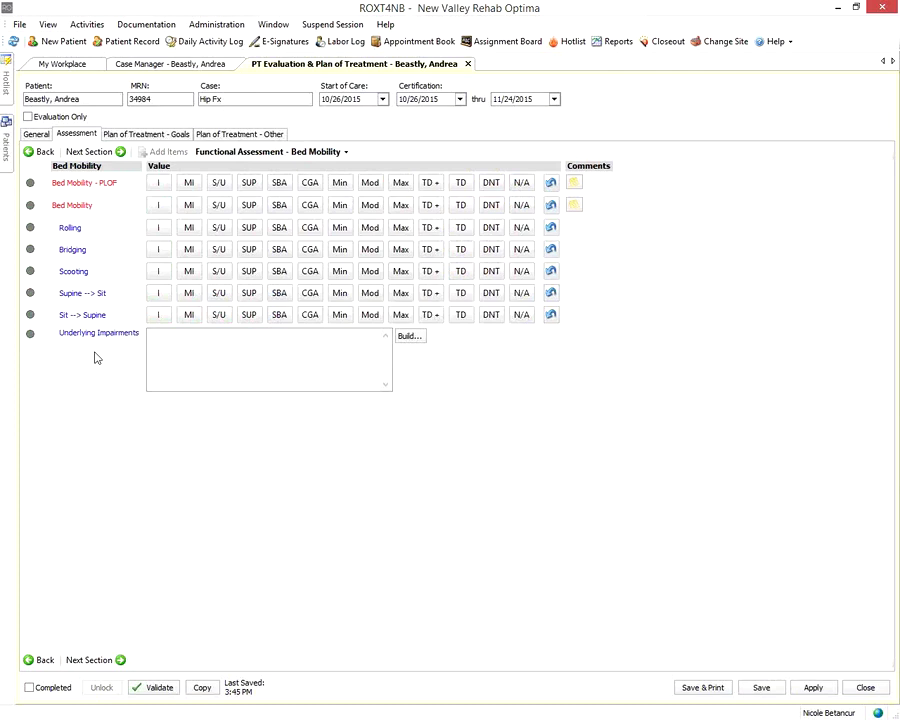
click(158, 184)
click(247, 209)
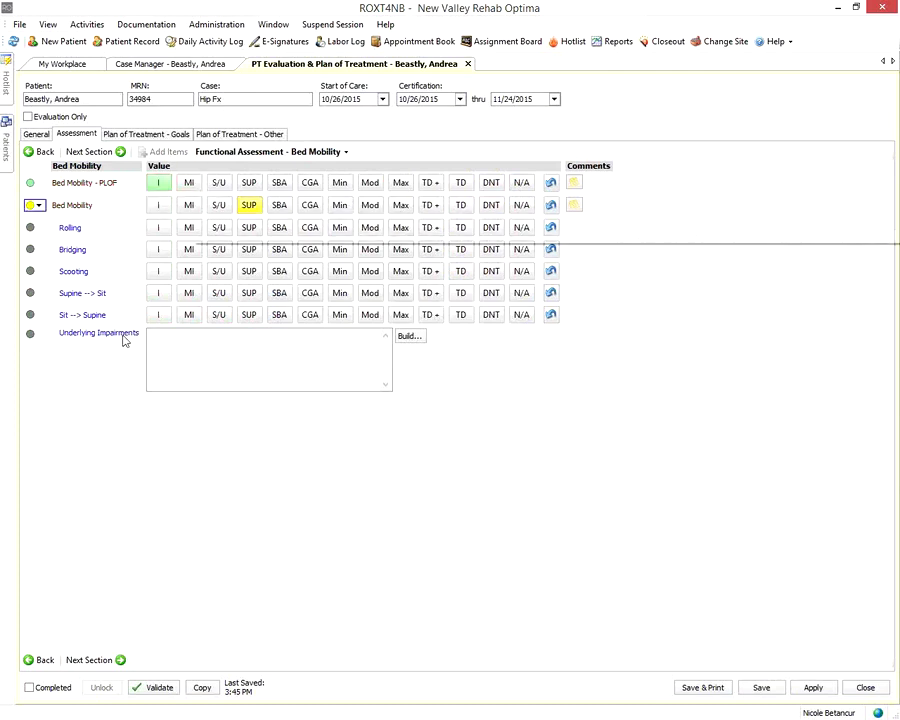
click(84, 152)
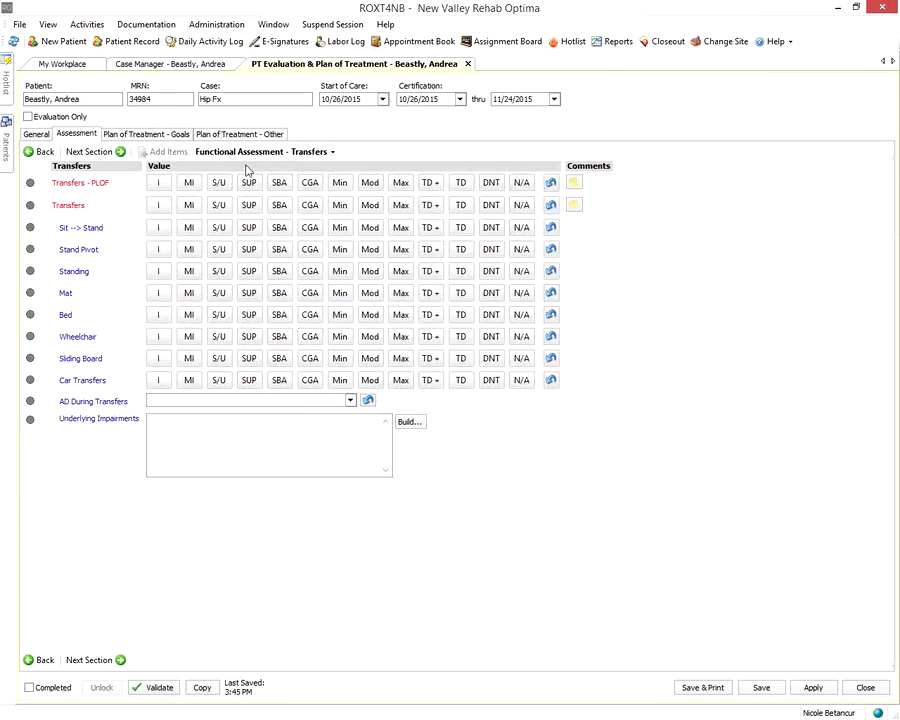
Rate Transfers PLOF as I and current transfers as SUP
click(160, 185)
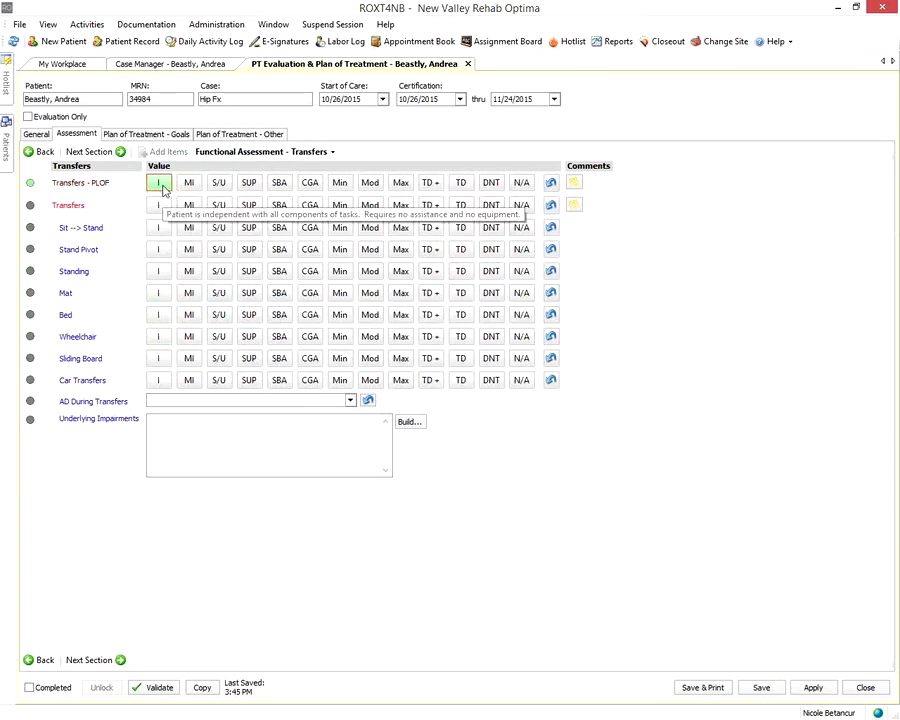
click(257, 206)
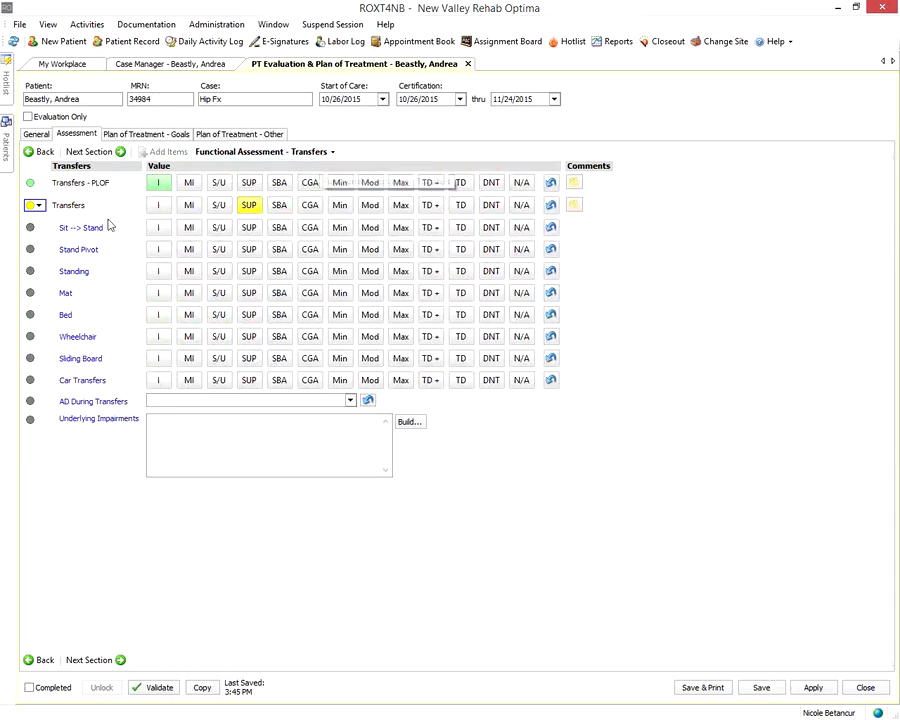
click(90, 151)
Rate prior and current level surface gait and uneven surface gait as independent
click(191, 182)
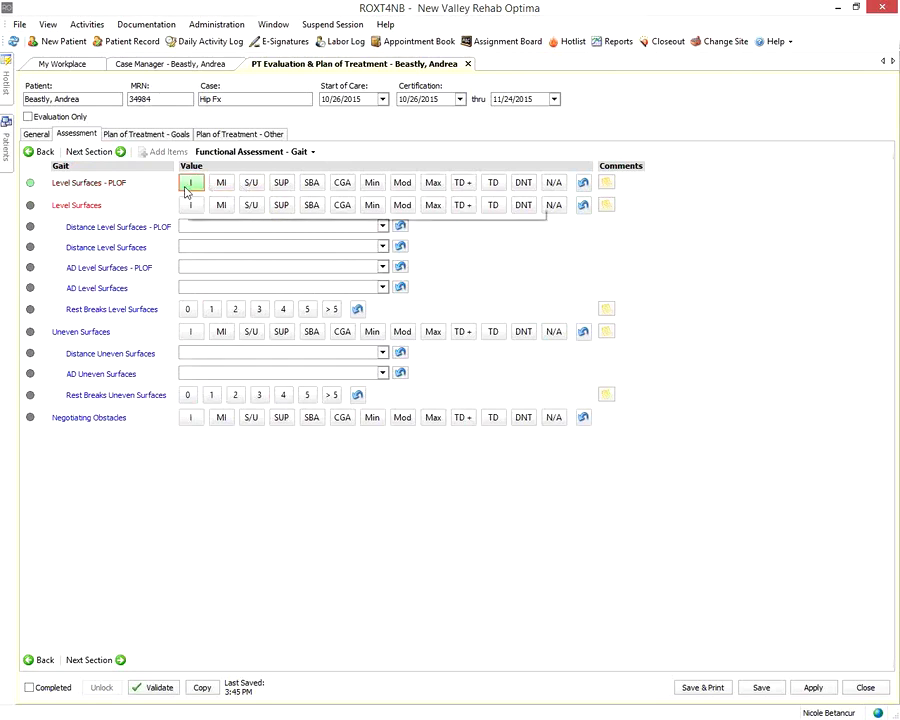
click(190, 205)
click(190, 331)
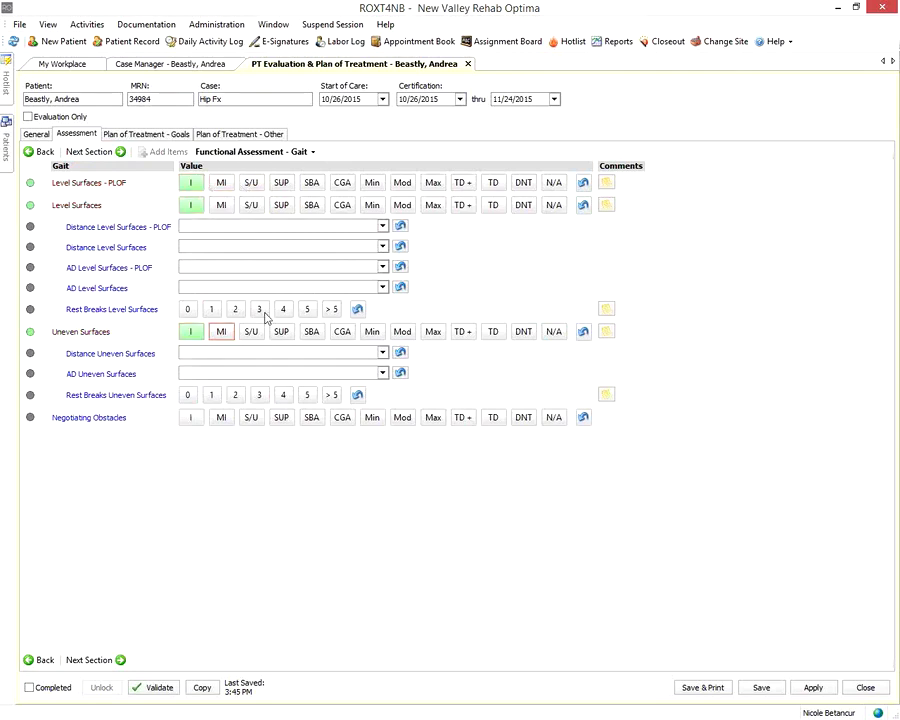
click(284, 207)
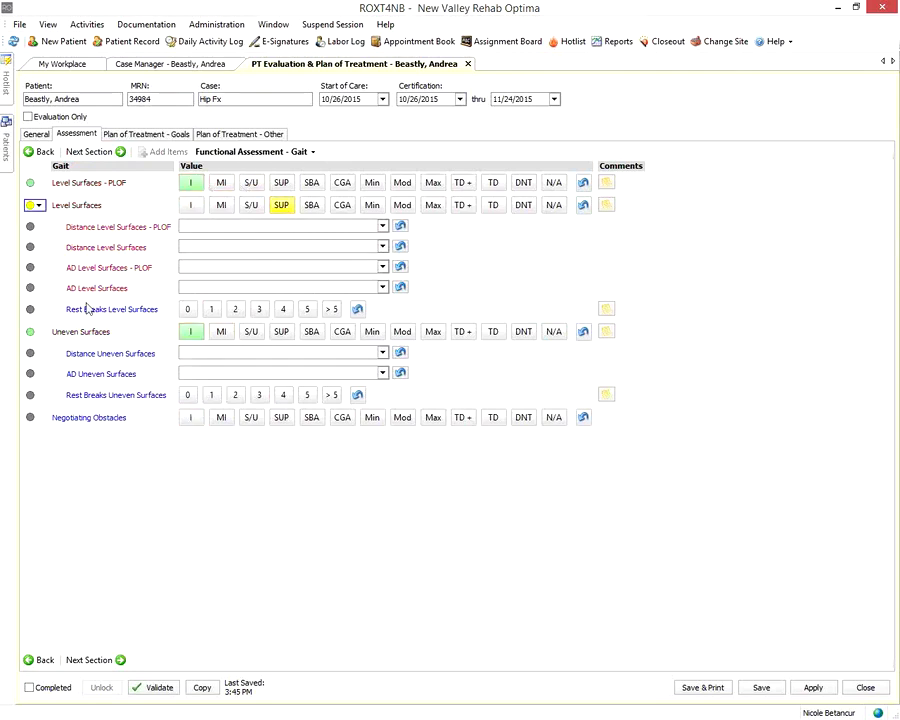
click(191, 206)
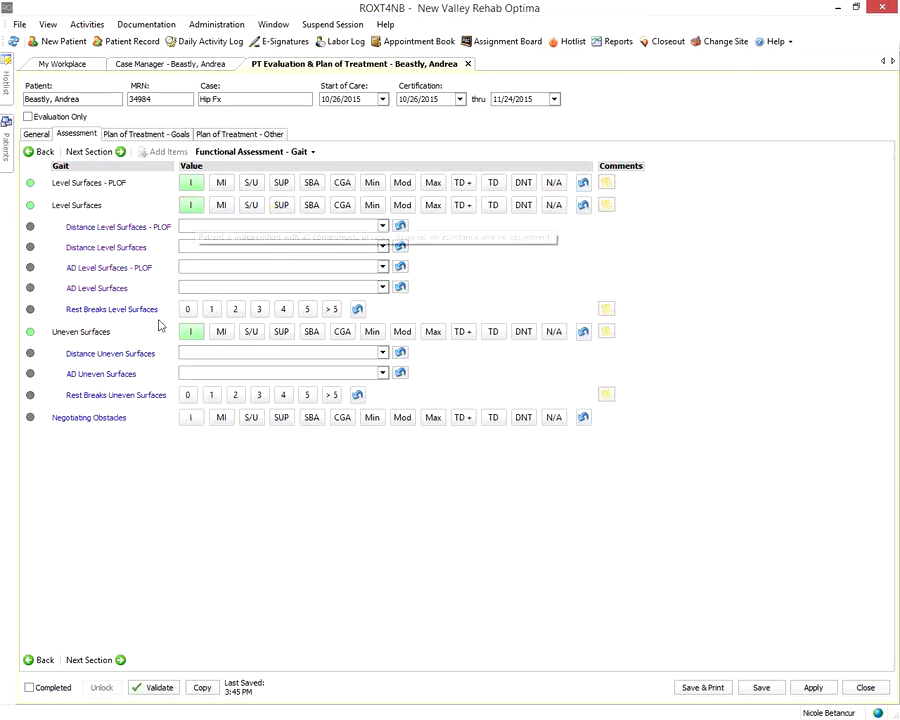
click(89, 152)
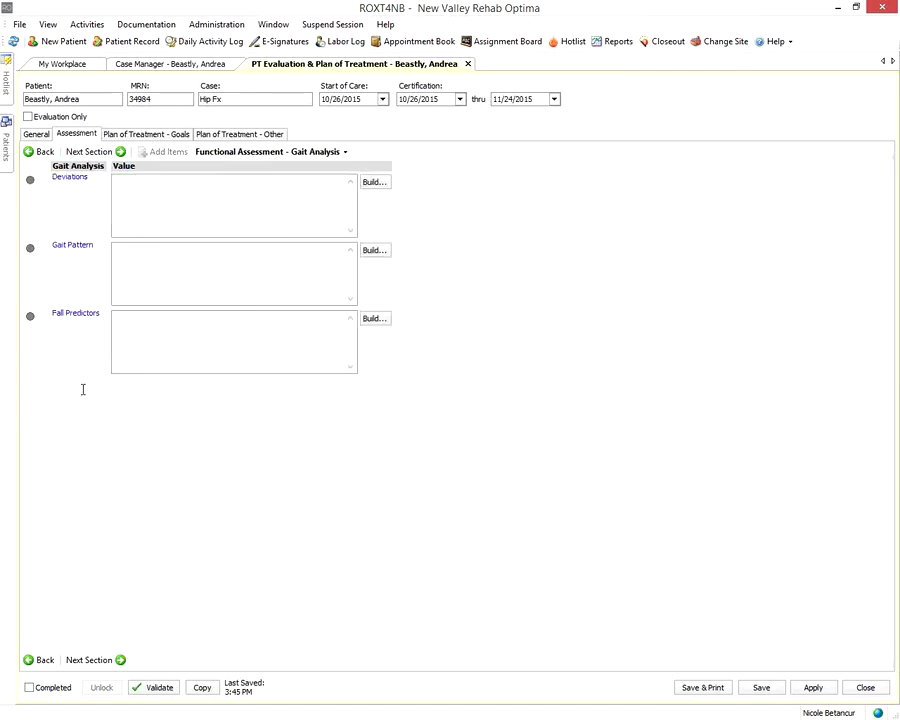
Rate prior and current wheelchair mobility as independent (I)
click(93, 156)
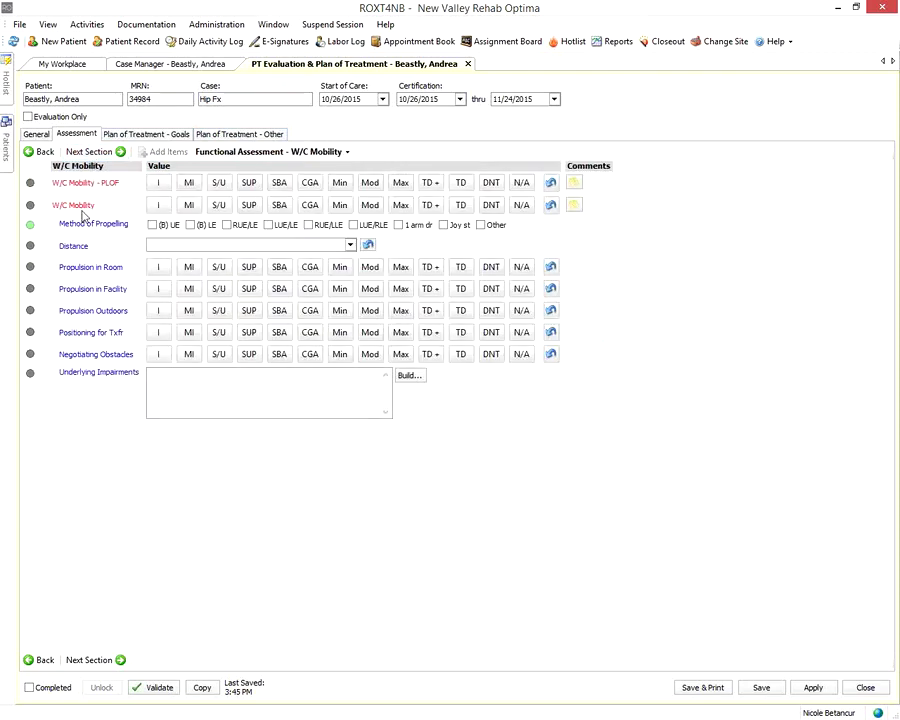
click(158, 182)
click(158, 205)
click(104, 152)
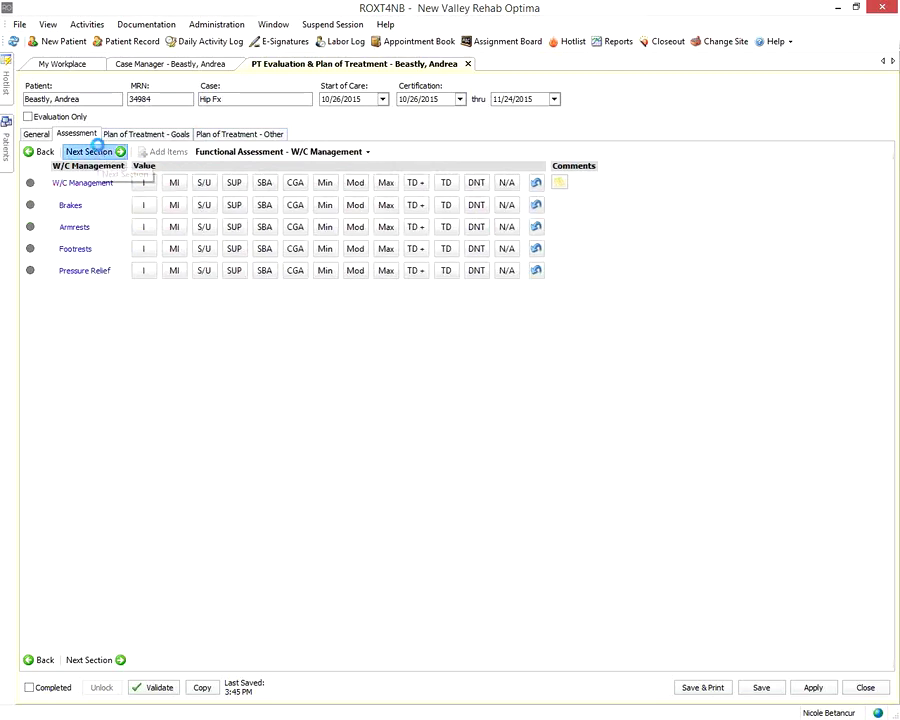
In Other Areas, rate prior and current Stairs and Community Mobility as I
click(95, 151)
click(161, 227)
click(161, 249)
click(161, 362)
click(161, 384)
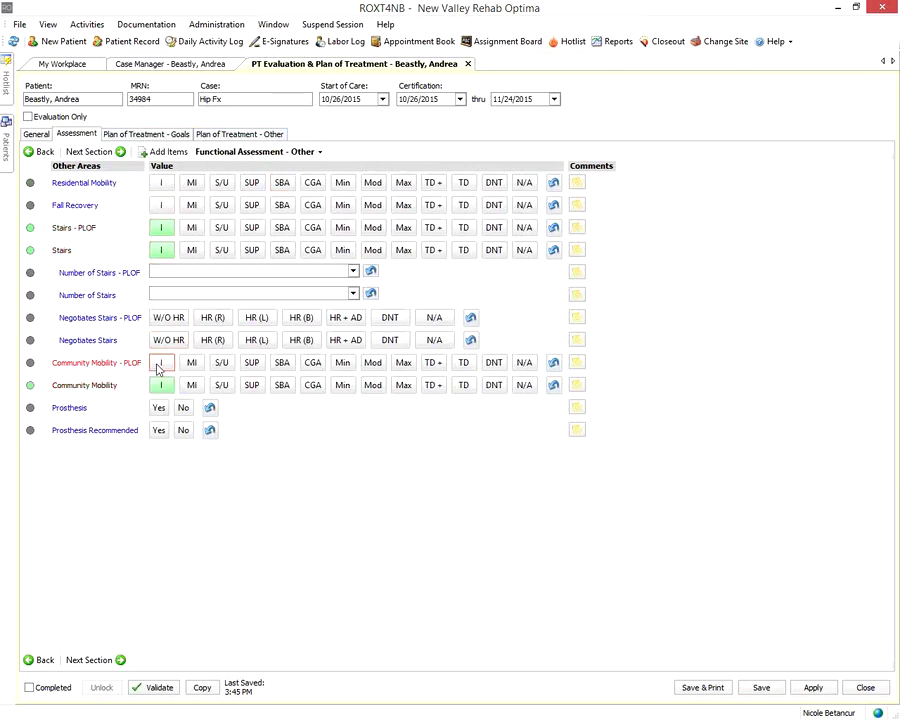
click(95, 151)
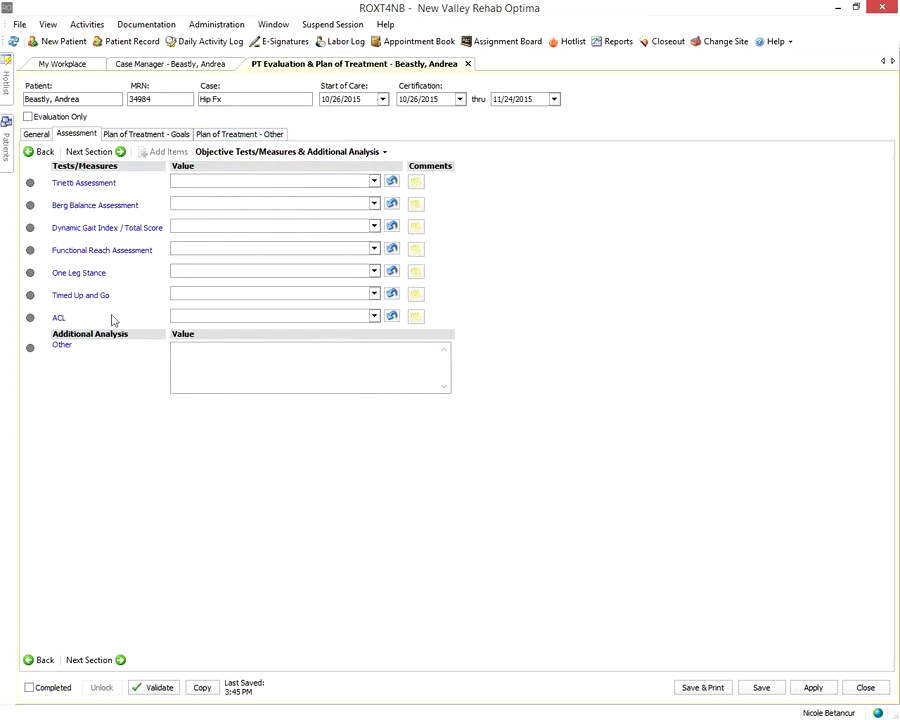
Leave the Tinetti score and Other notes empty, then continue to the Assessment Summary
click(373, 181)
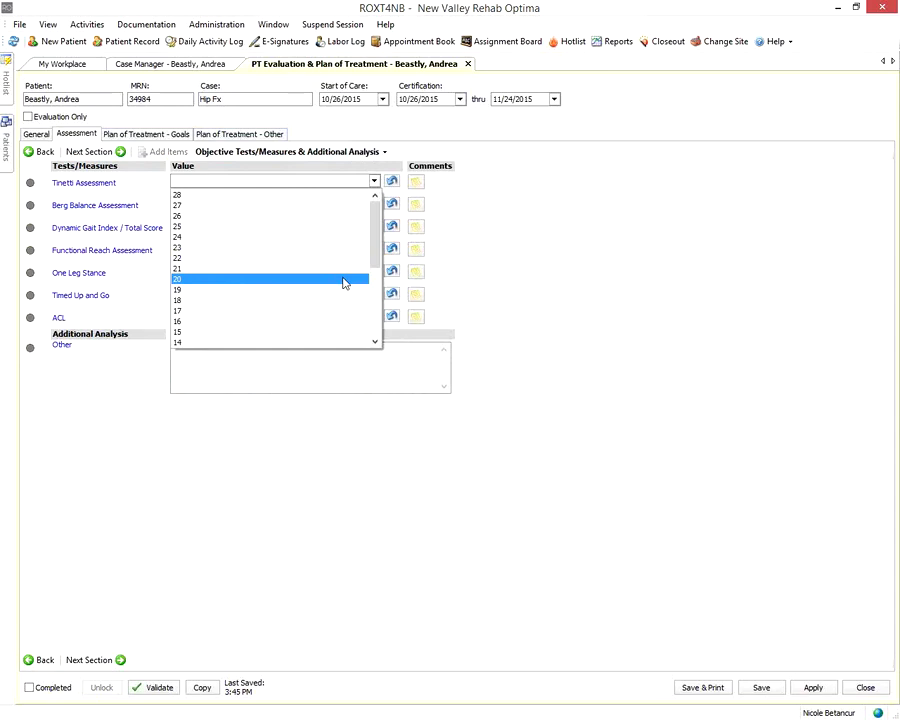
click(492, 266)
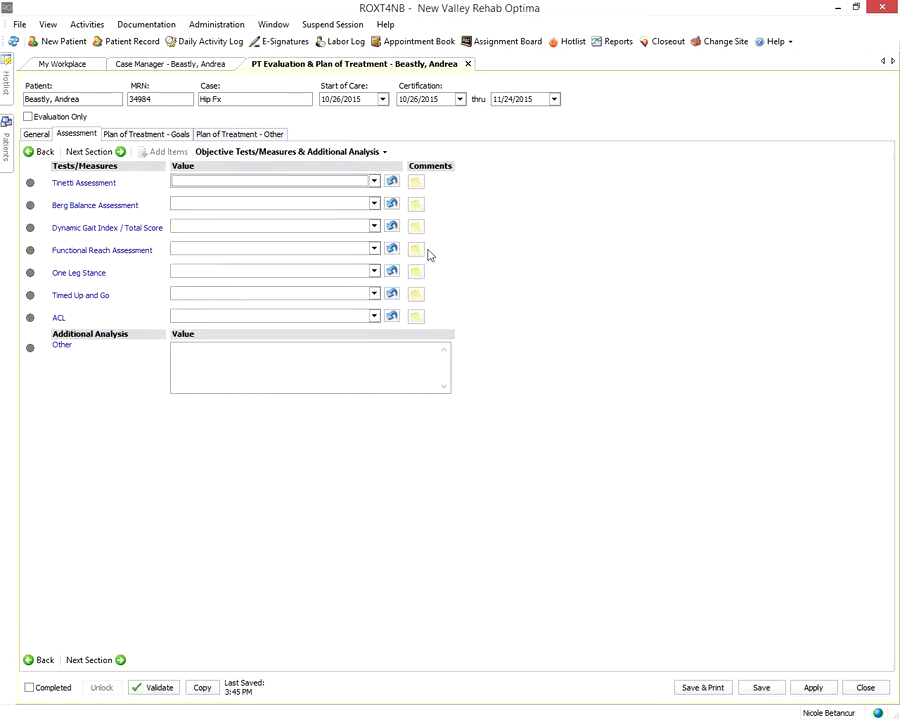
click(264, 375)
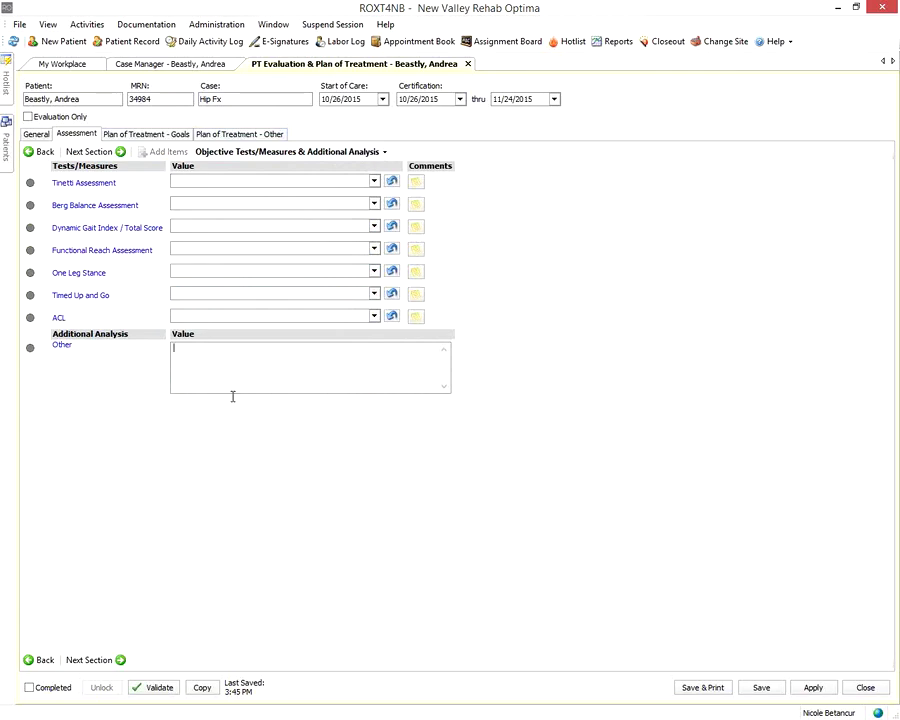
click(97, 152)
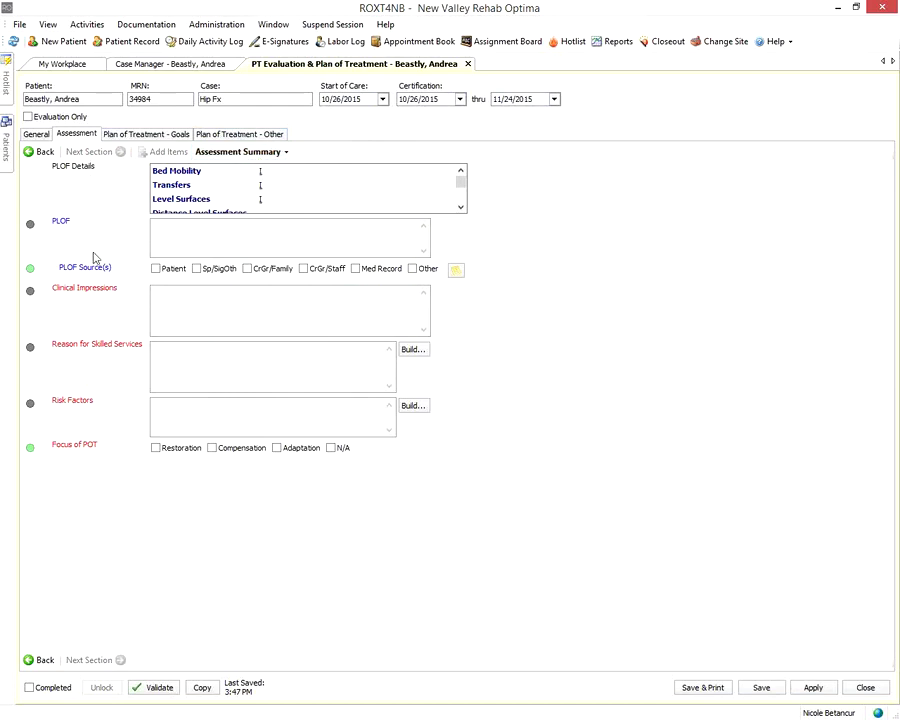
Enter 'Clinical imp', 'Reason' and 'risk factors' in the summary boxes and tick Restoration focus
click(203, 317)
text(Clinical imp)
key(Tab)
text(Reason)
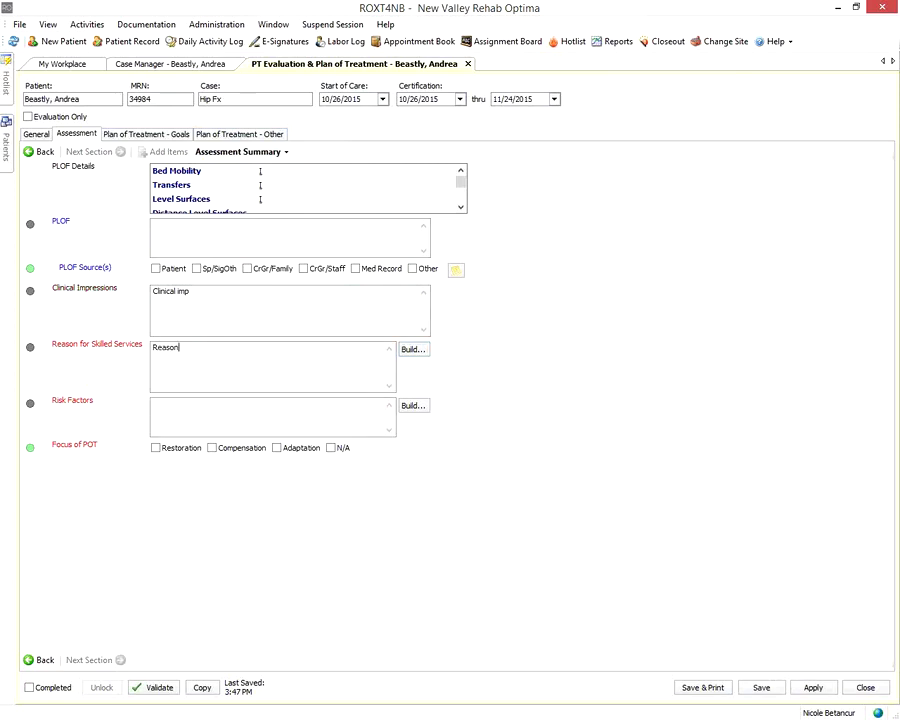
key(Tab)
text(risk factorws)
key(BackSpace)
text(s)
click(187, 452)
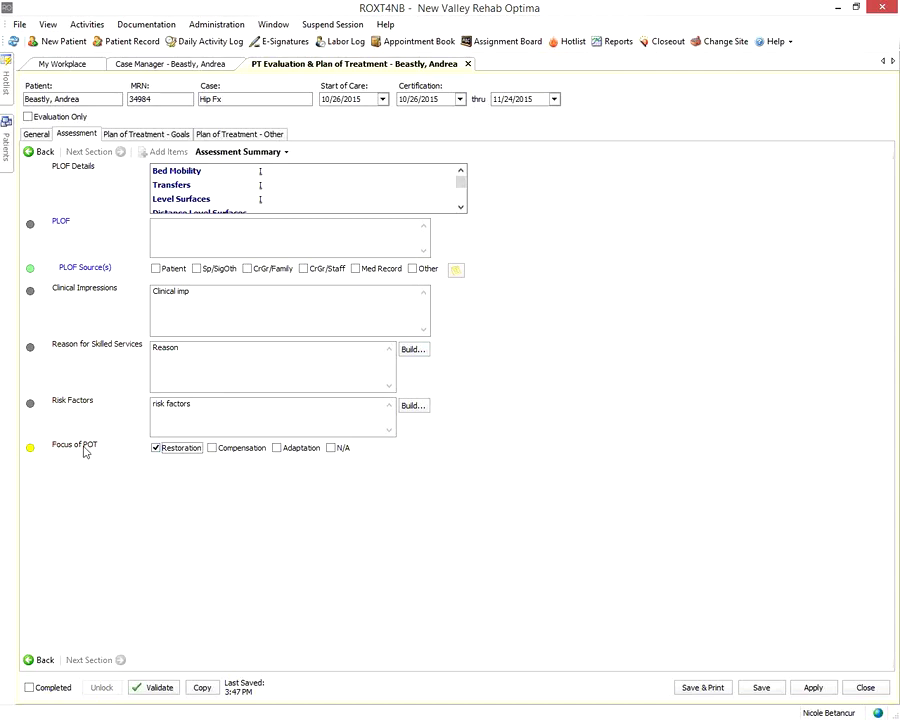
mouse_move(86, 452)
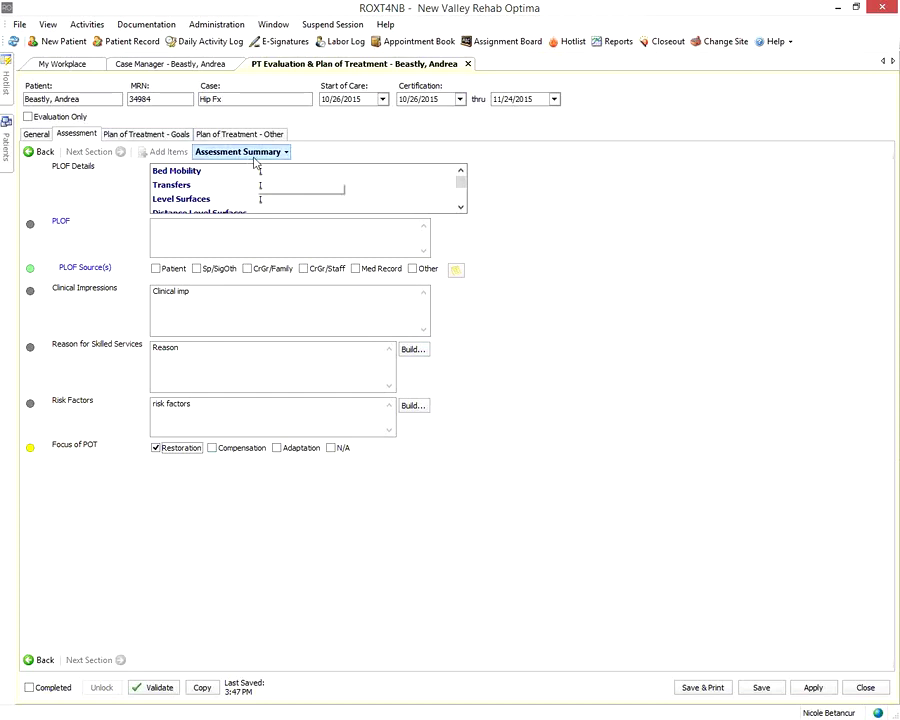
Switch to the Plan of Treatment - Goals tab listing STG 1.0 for right hip flexion
click(248, 155)
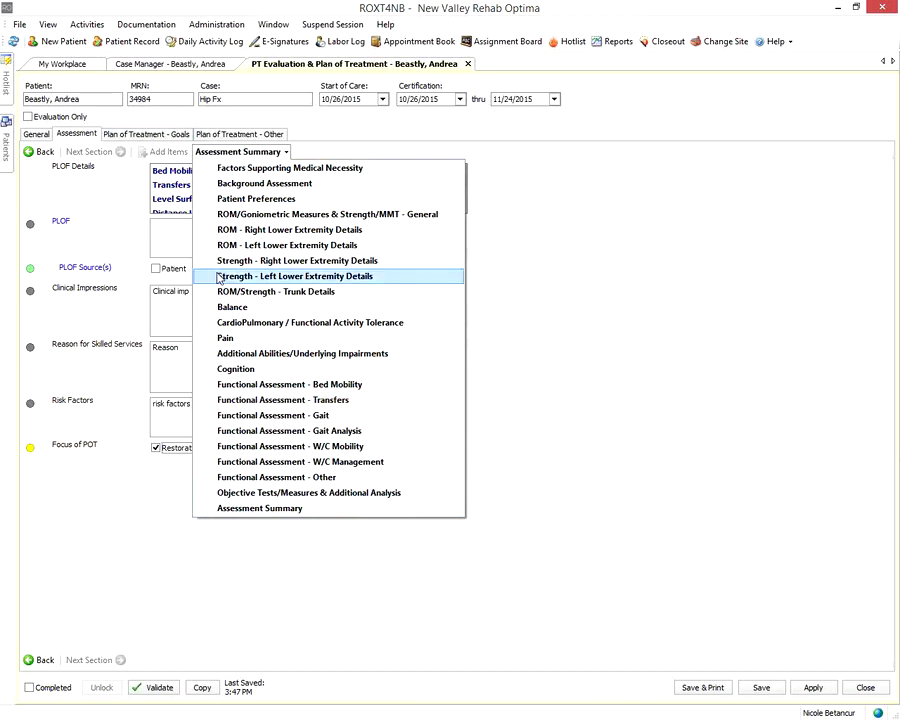
click(137, 137)
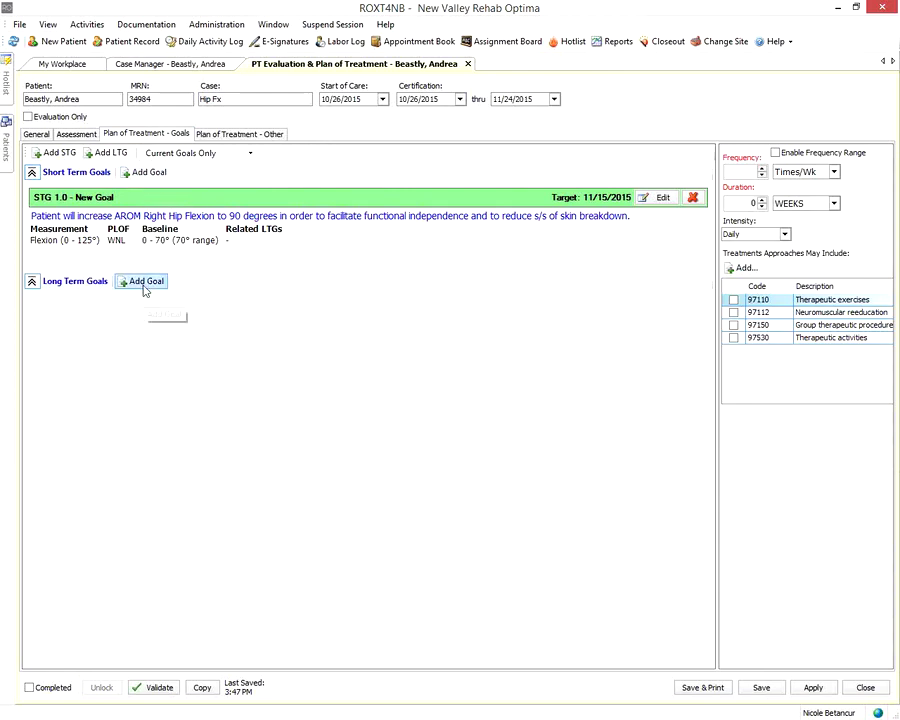
Add a short-term goal, filter deficits to All severities, and choose the Transfers deficit
click(148, 173)
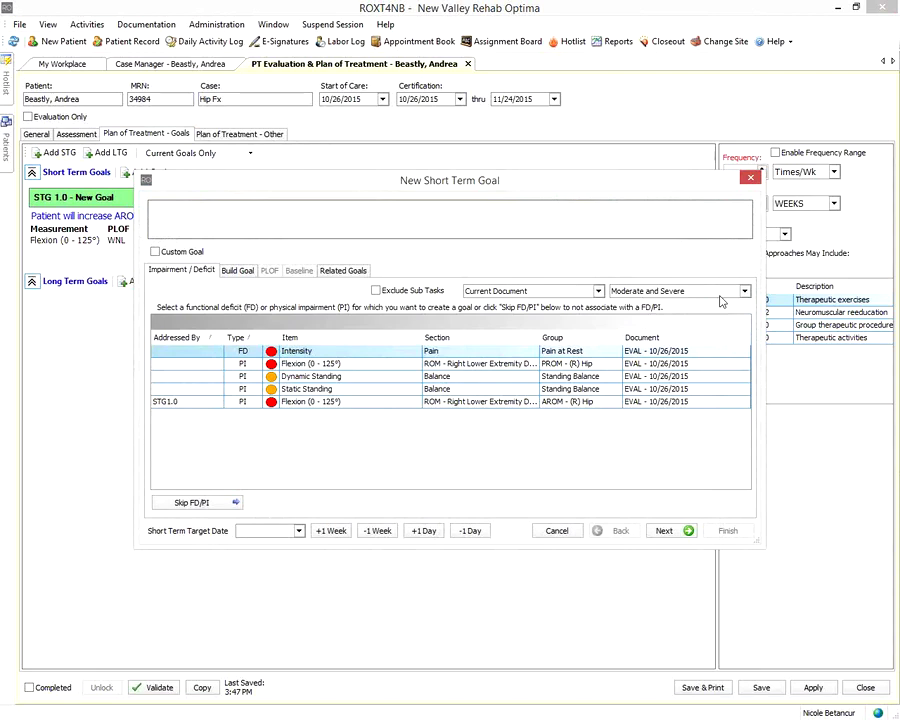
click(744, 292)
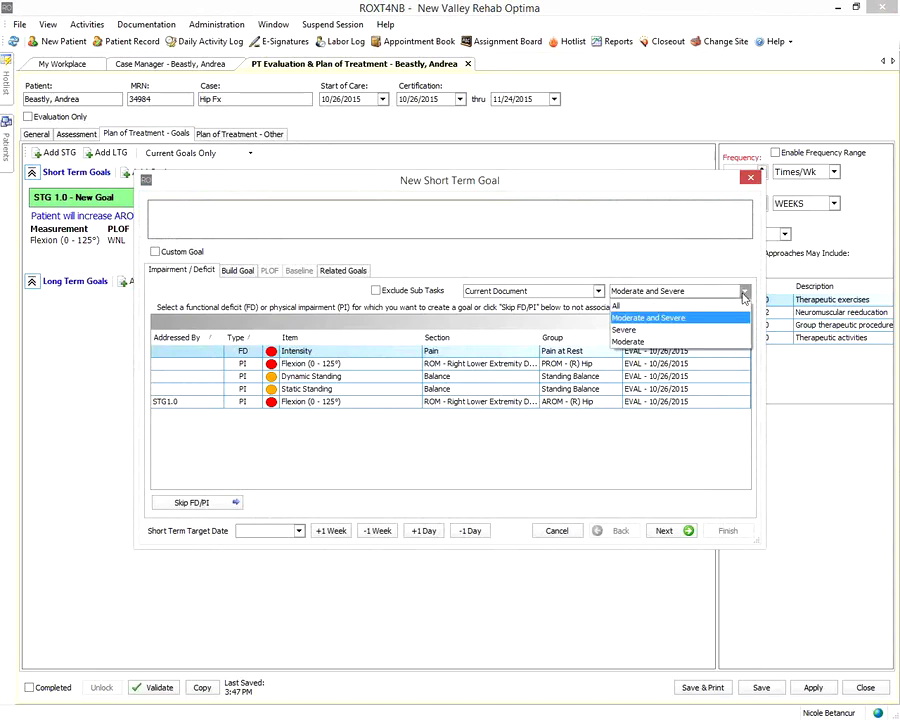
click(733, 306)
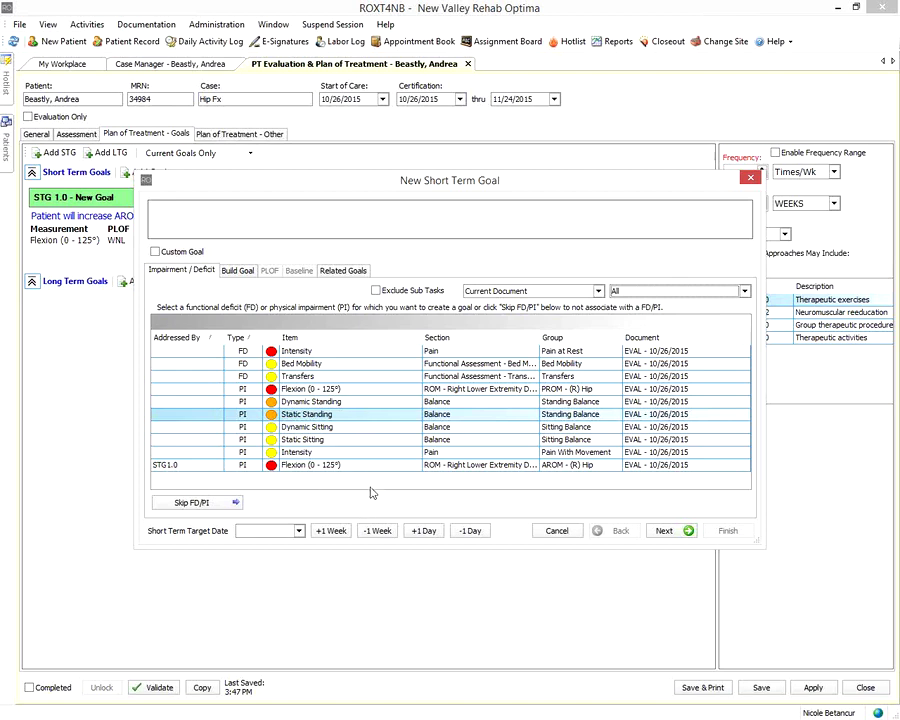
double_click(353, 377)
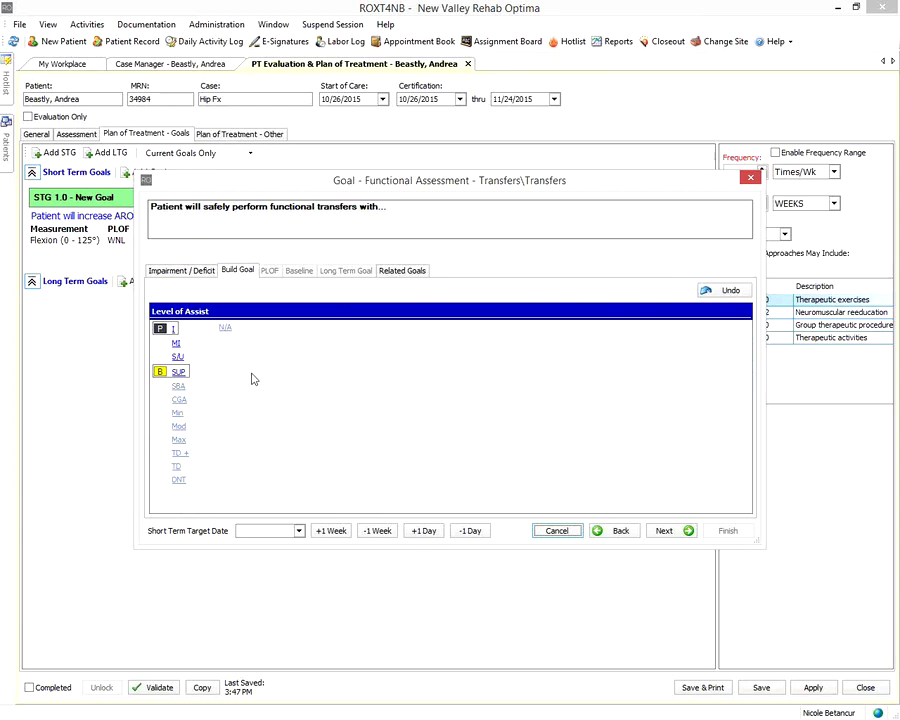
Word the transfers goal: Set-up (A), reduced fall risk, minimal pain, no dizziness, for steady gait
click(178, 372)
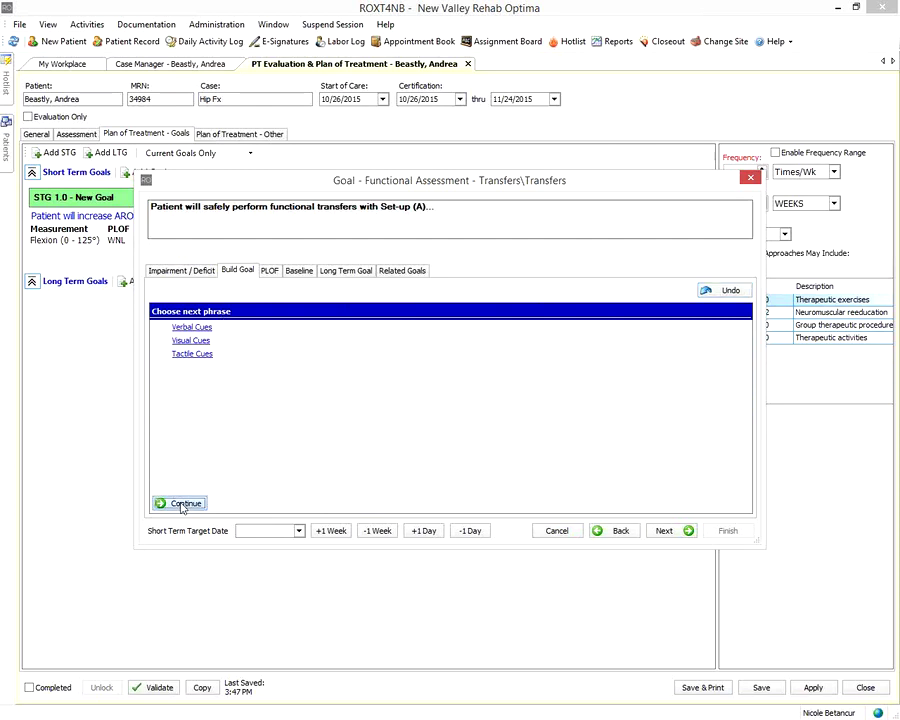
click(181, 505)
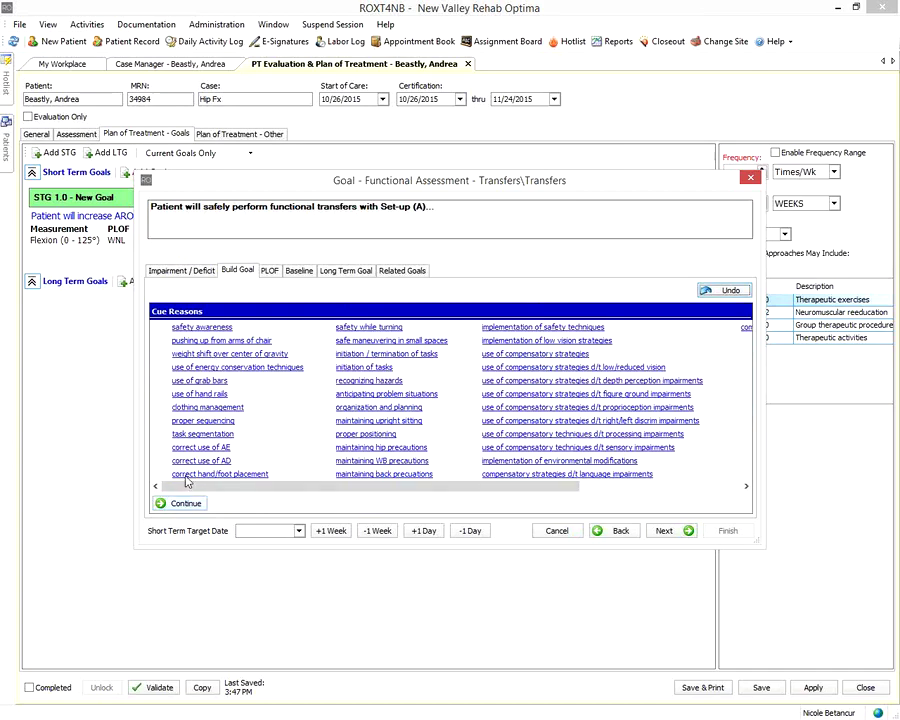
click(168, 503)
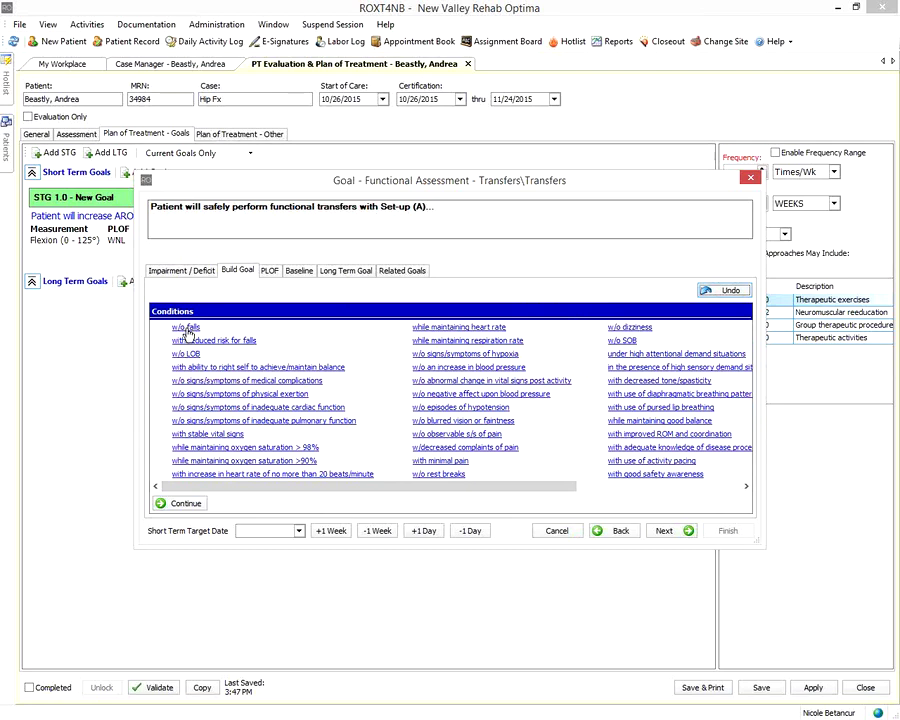
click(190, 341)
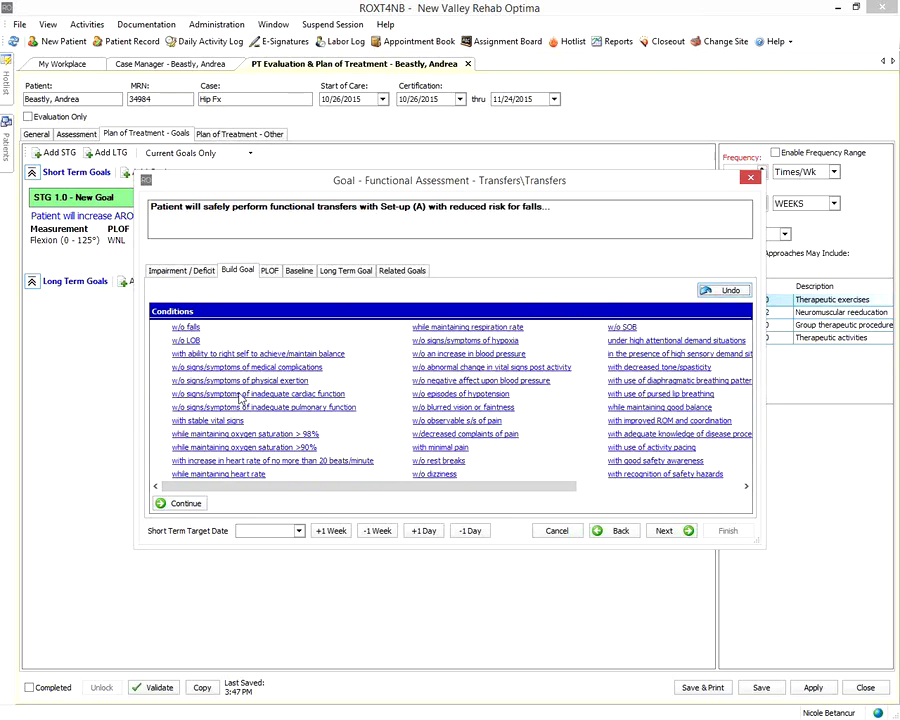
click(441, 462)
click(432, 458)
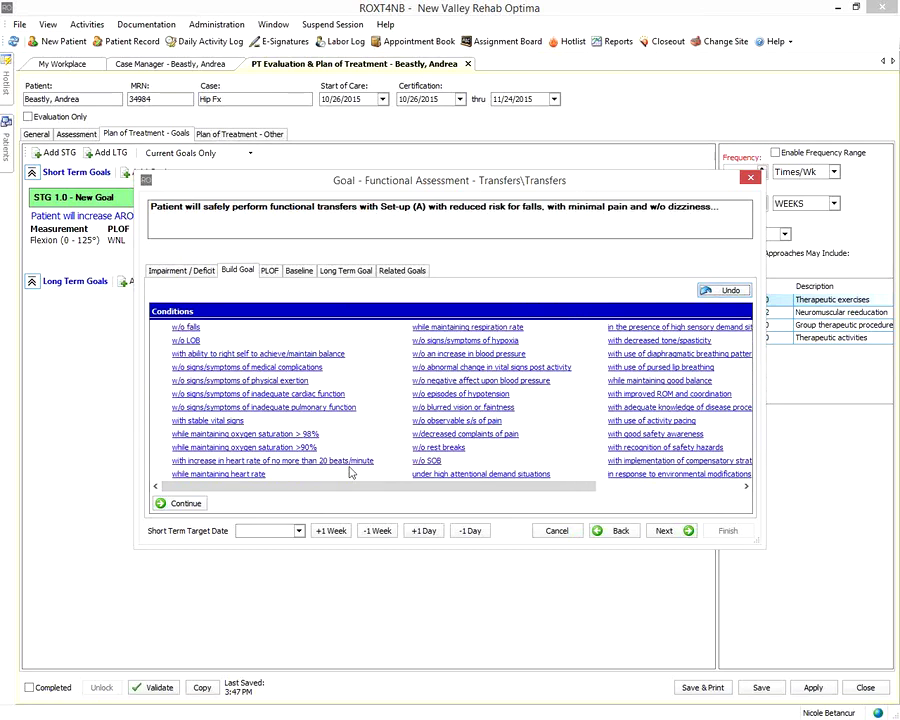
click(167, 507)
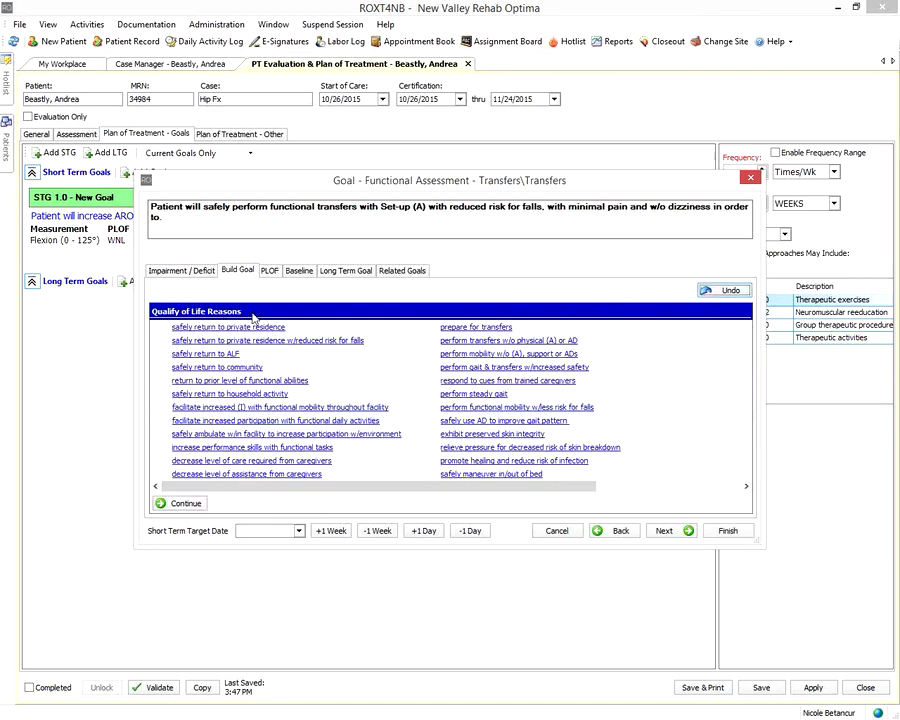
click(472, 394)
click(176, 503)
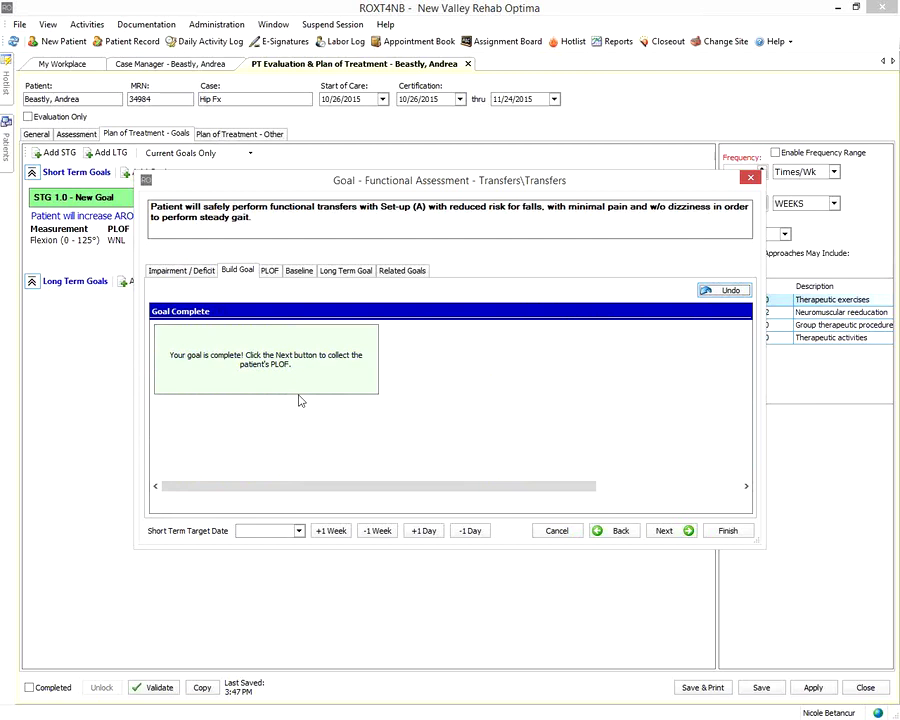
Accept the transfers PLOF of I and baseline of SUP without changes
click(667, 531)
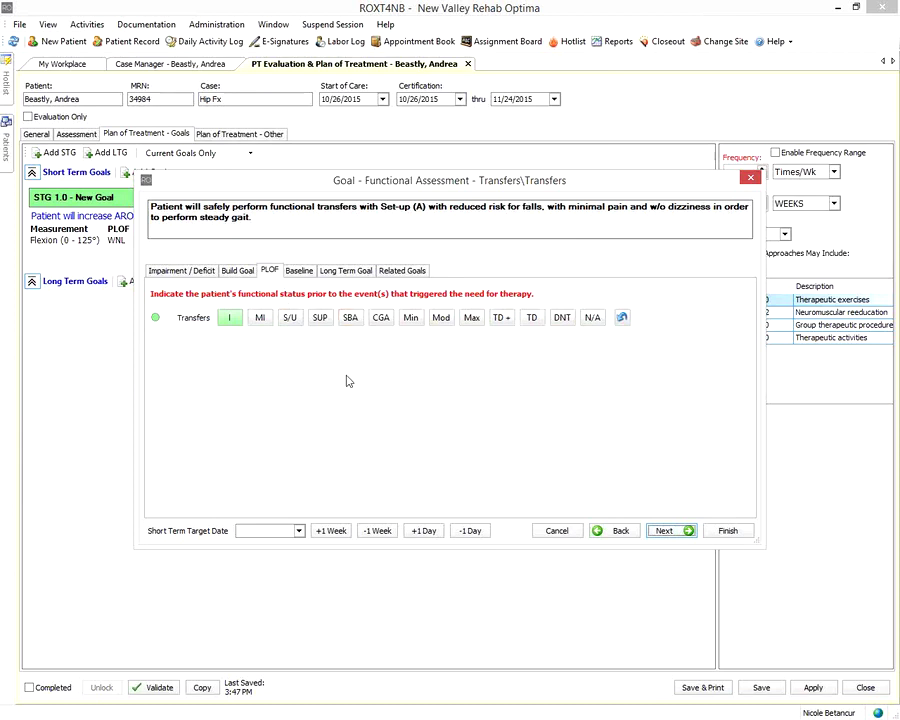
click(666, 531)
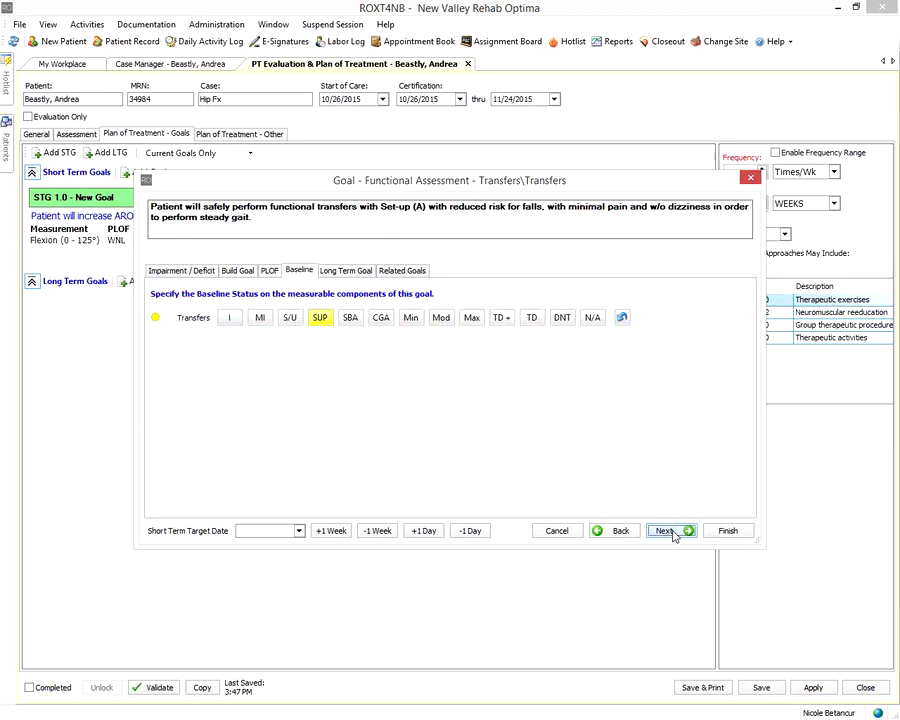
click(672, 532)
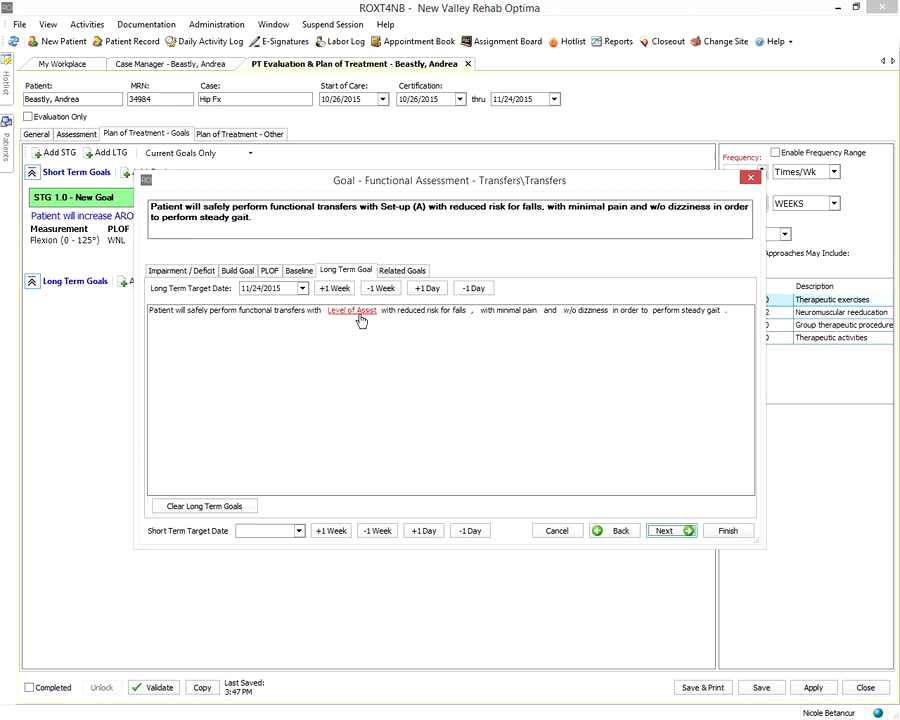
Set the long-term assist level to Independence, short-term target to 11/15/2015, and finish the goal
click(352, 314)
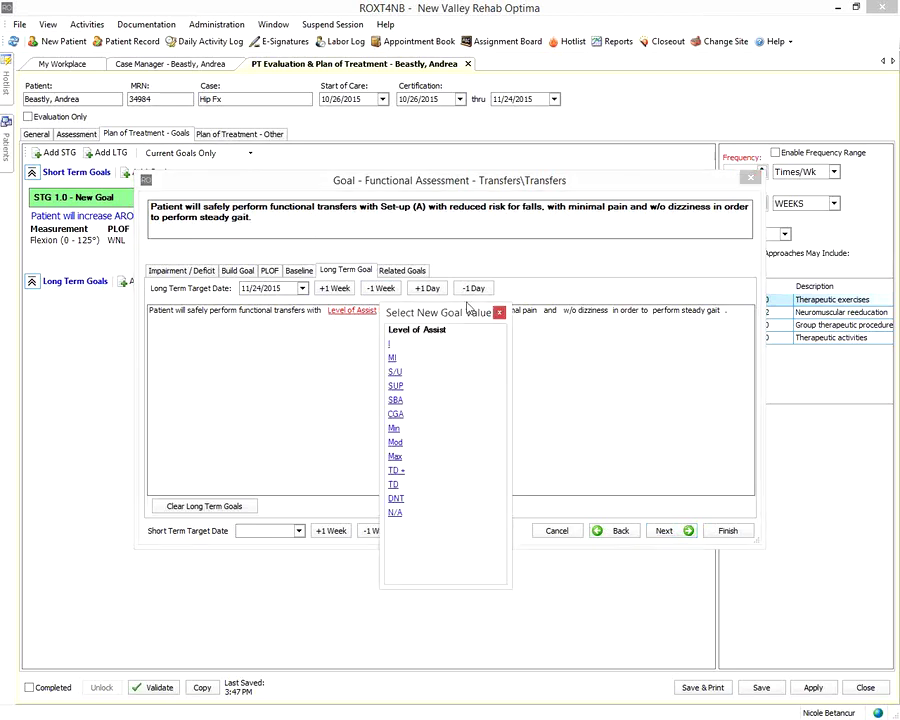
click(390, 344)
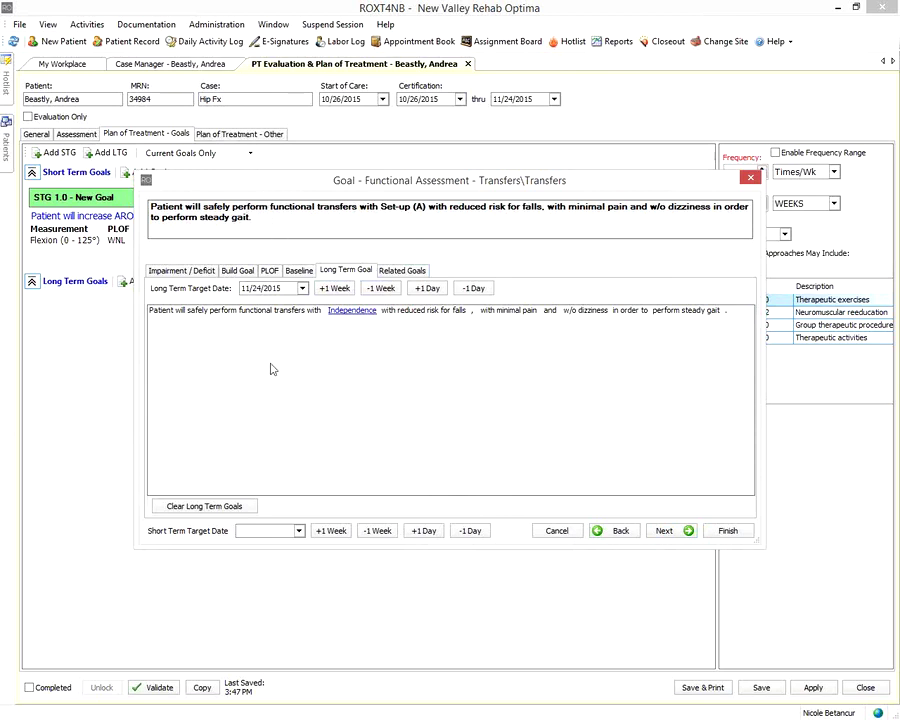
click(326, 532)
click(326, 532)
click(330, 531)
click(733, 531)
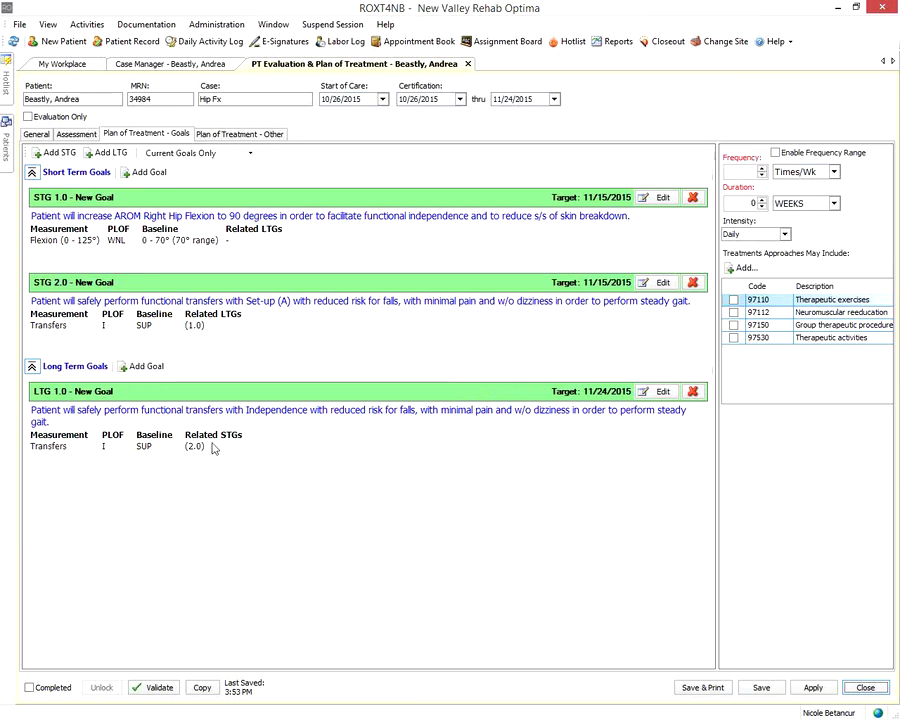
Start a short-term goal with no linked deficit and draft a Strength goal by Trunk Strength
click(145, 174)
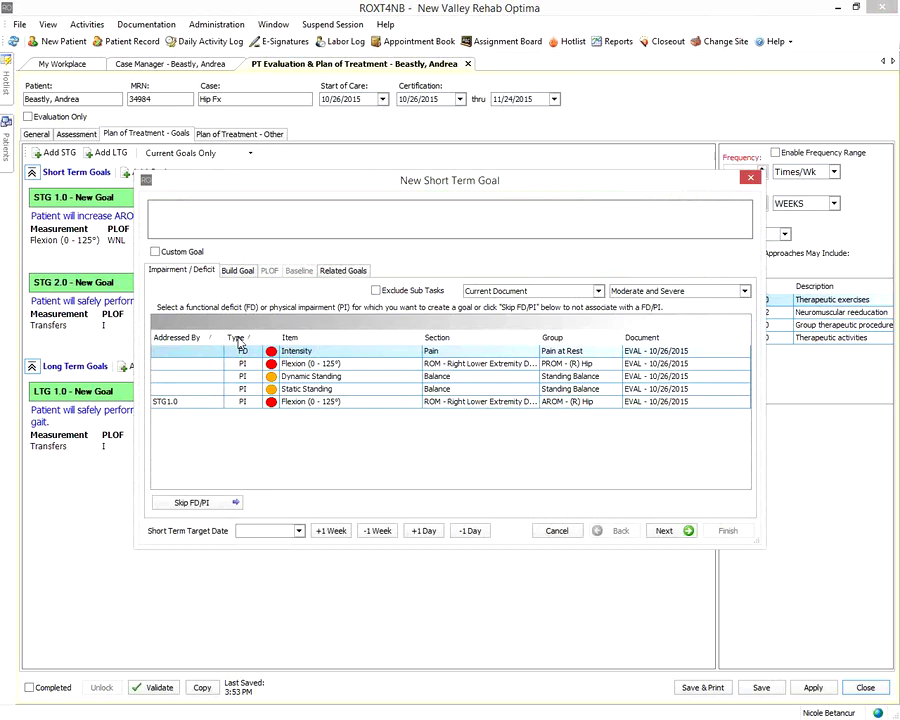
click(182, 506)
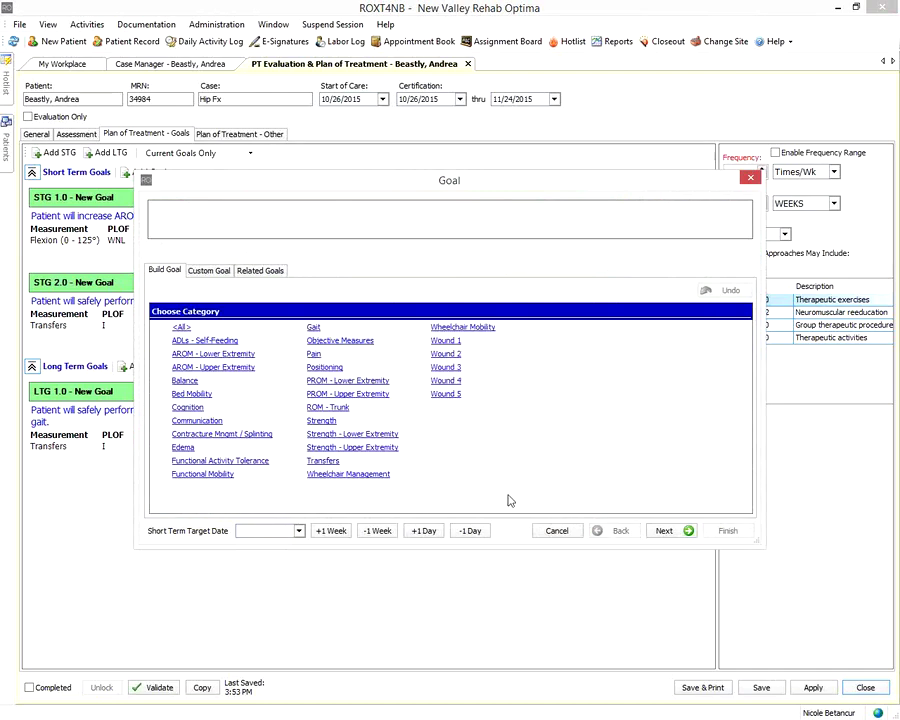
click(323, 421)
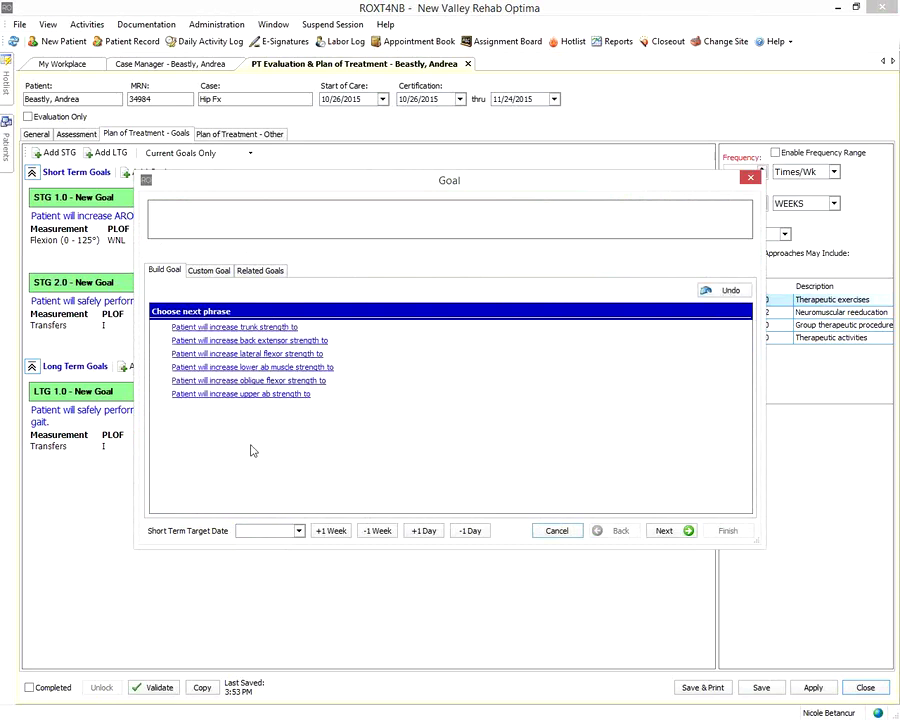
click(240, 327)
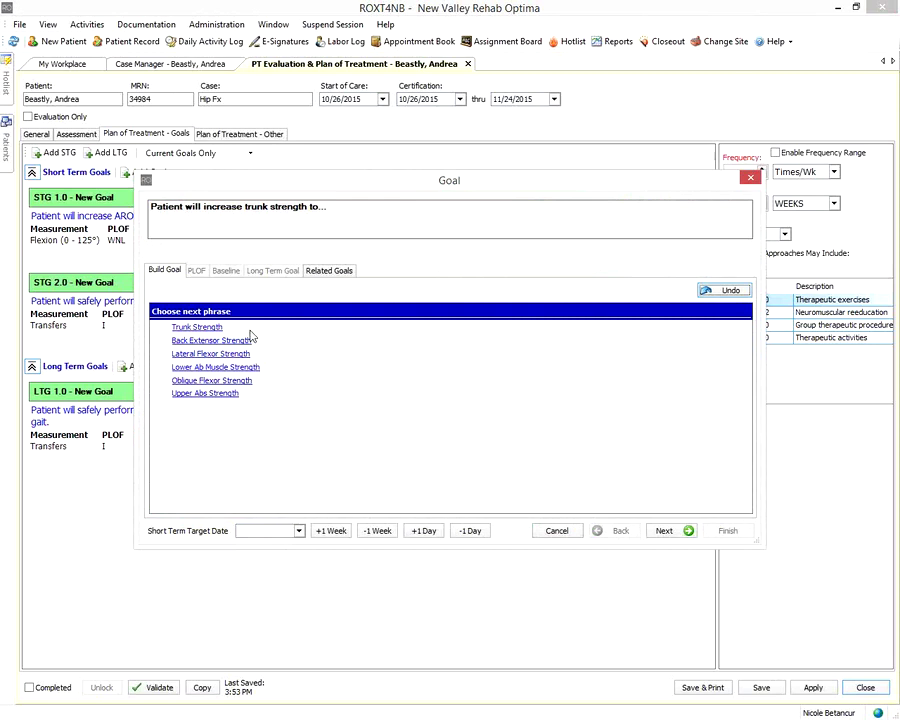
click(205, 328)
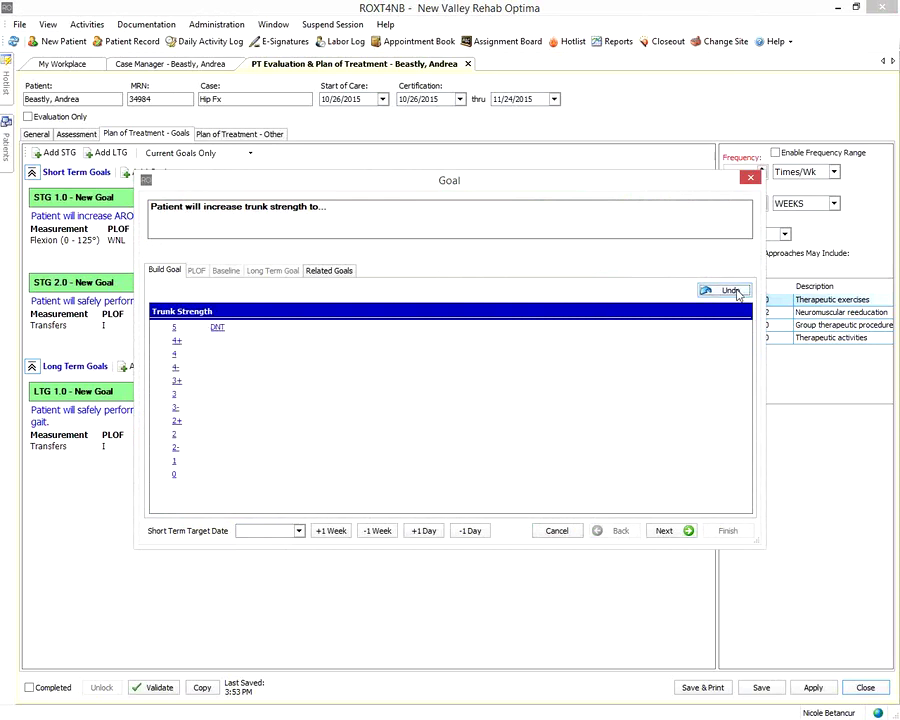
Try Back Extensor Strength instead, then undo everything back to the empty category list
click(724, 290)
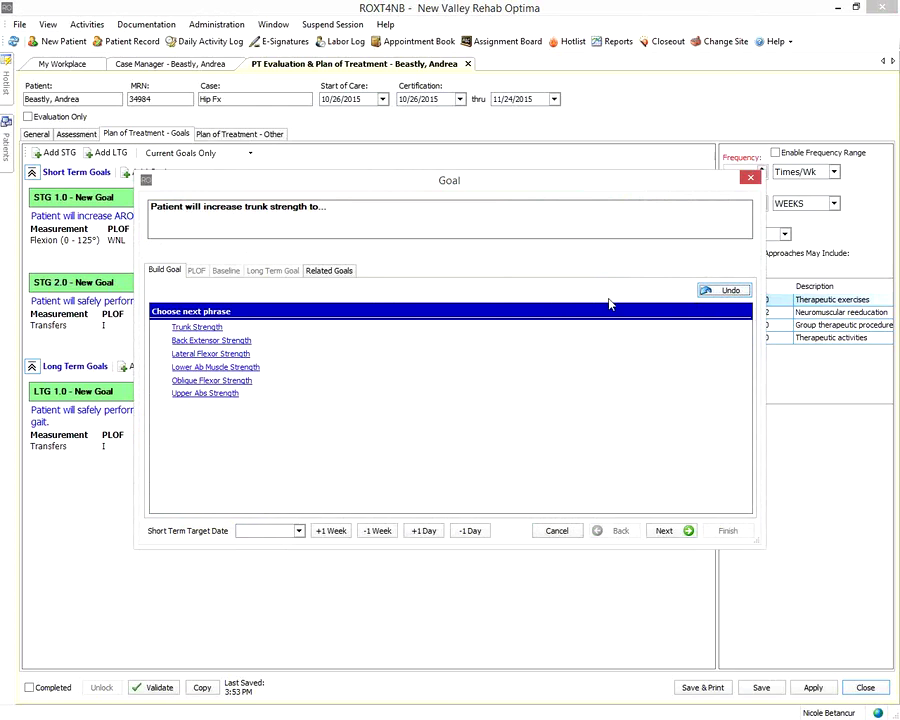
click(238, 341)
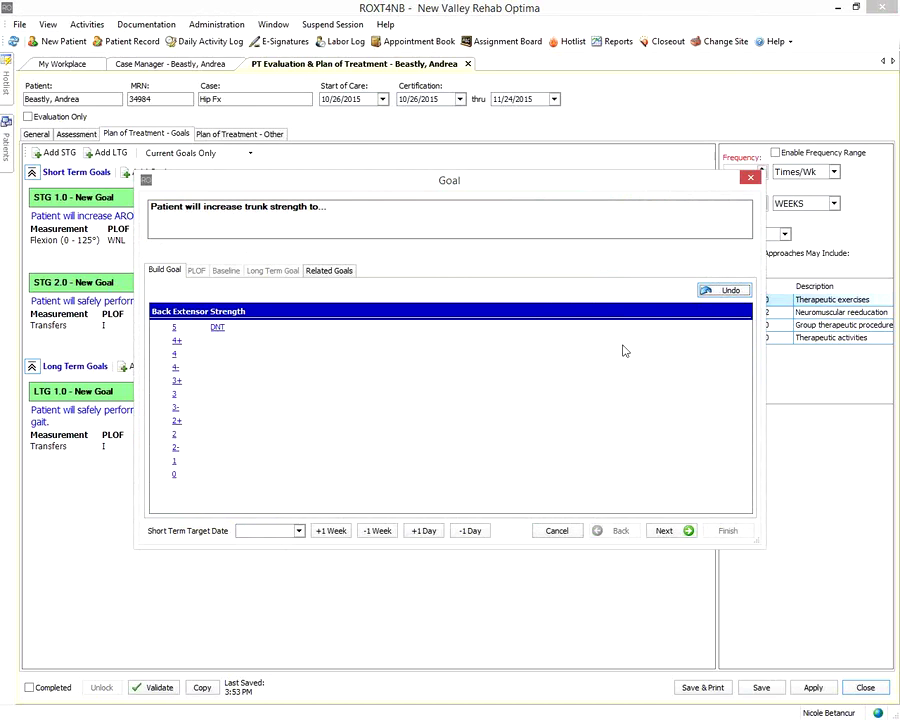
click(722, 294)
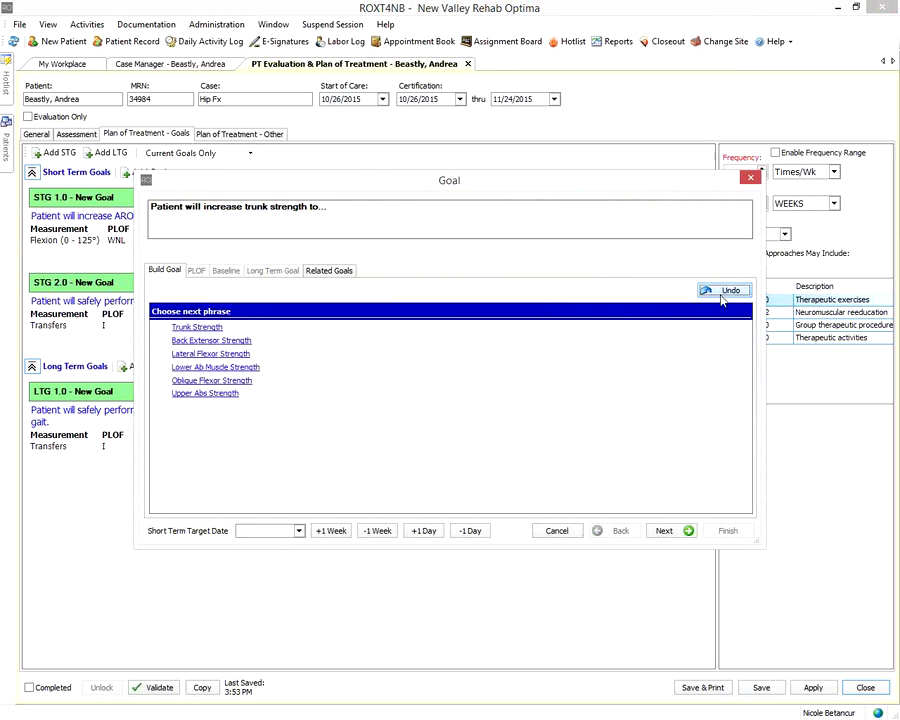
click(722, 292)
click(722, 292)
click(722, 292)
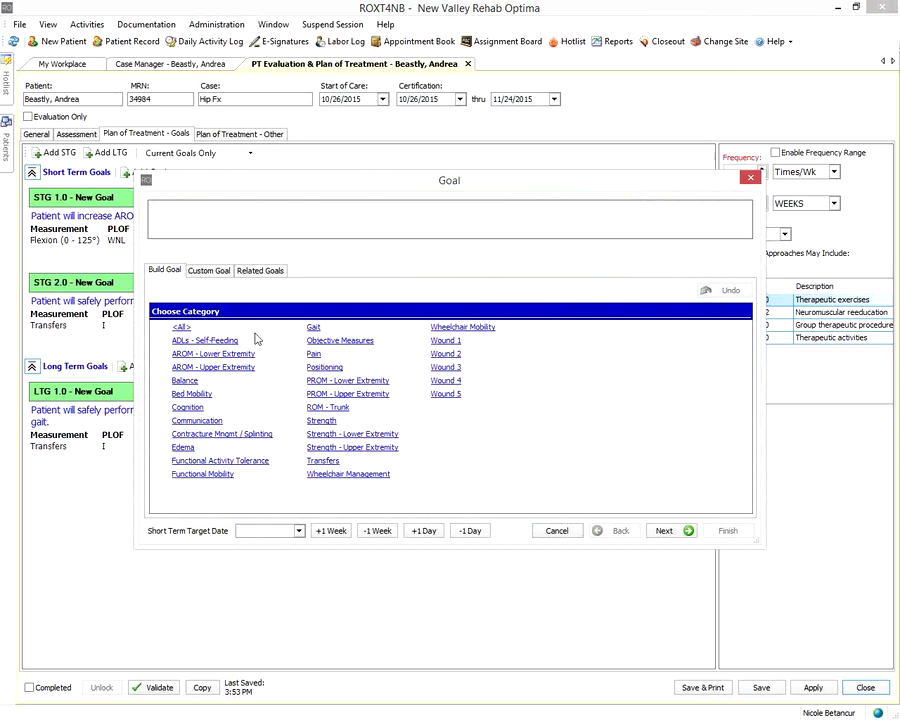
Save custom goal 'PT will.....text.' with PLOF 'PLOF', baseline 'Baseline', target 11/15/2015
click(208, 271)
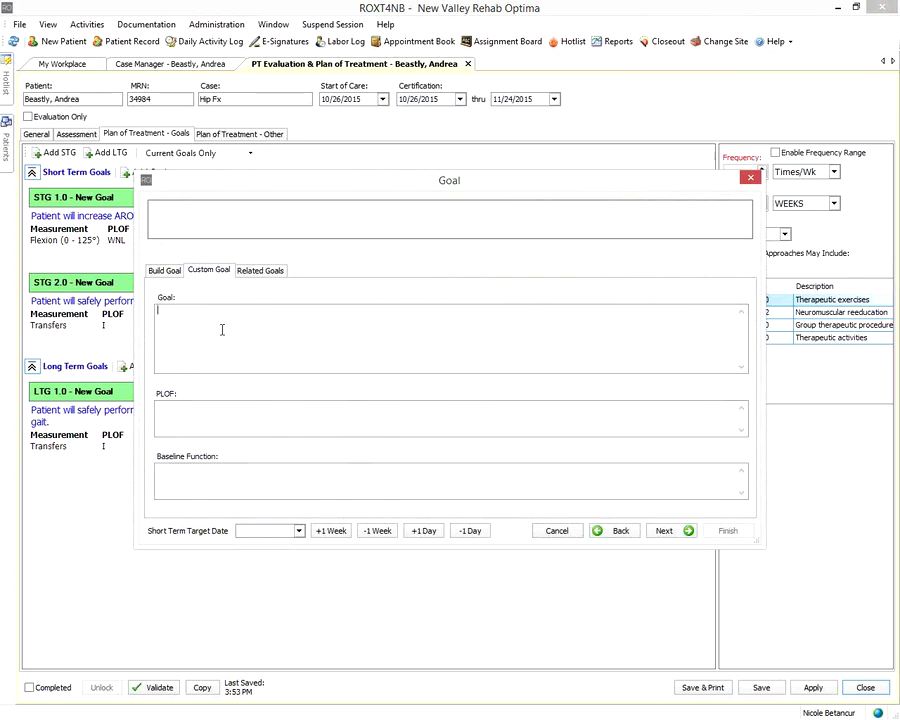
text(PT will.....text)
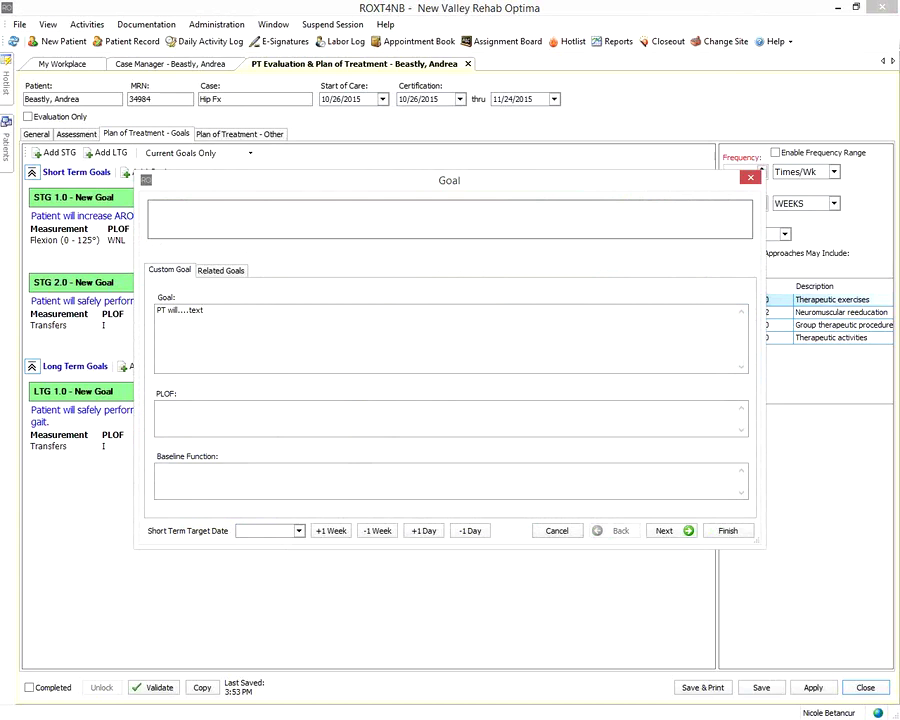
text(.)
click(220, 415)
text(PLOF)
click(300, 475)
text(Baseline)
click(329, 536)
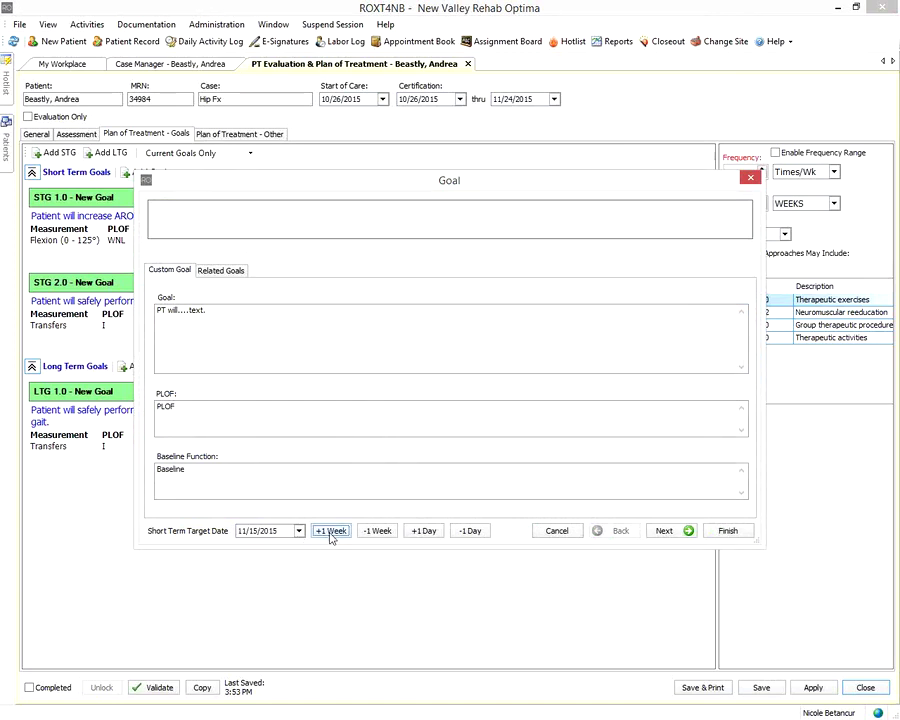
click(727, 531)
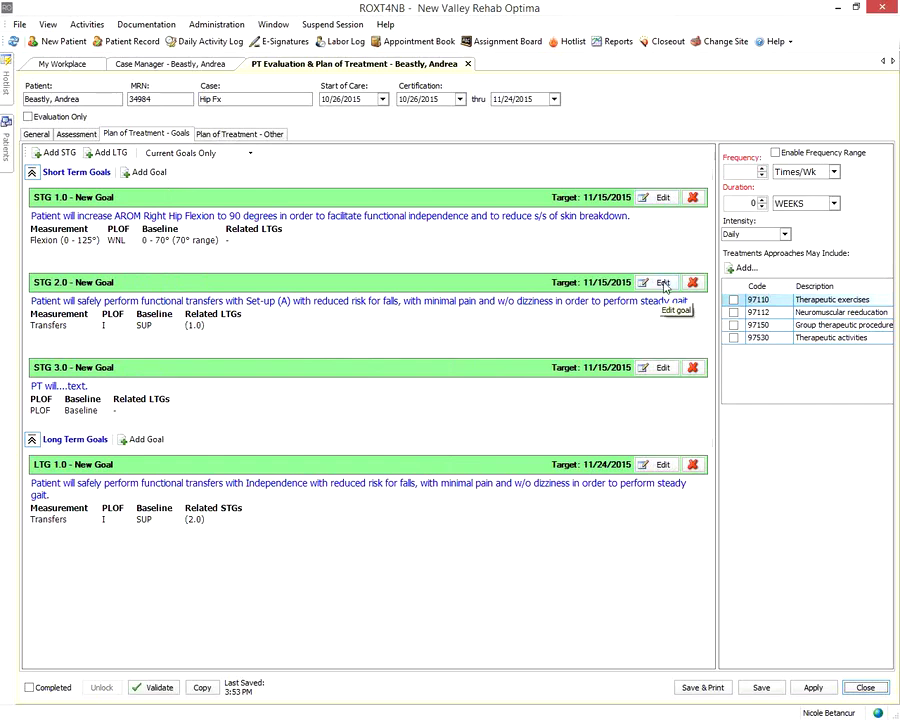
Review STG 1.0's wording and flexion values unchanged, then save it with the 0–70° Flexion baseline
click(661, 198)
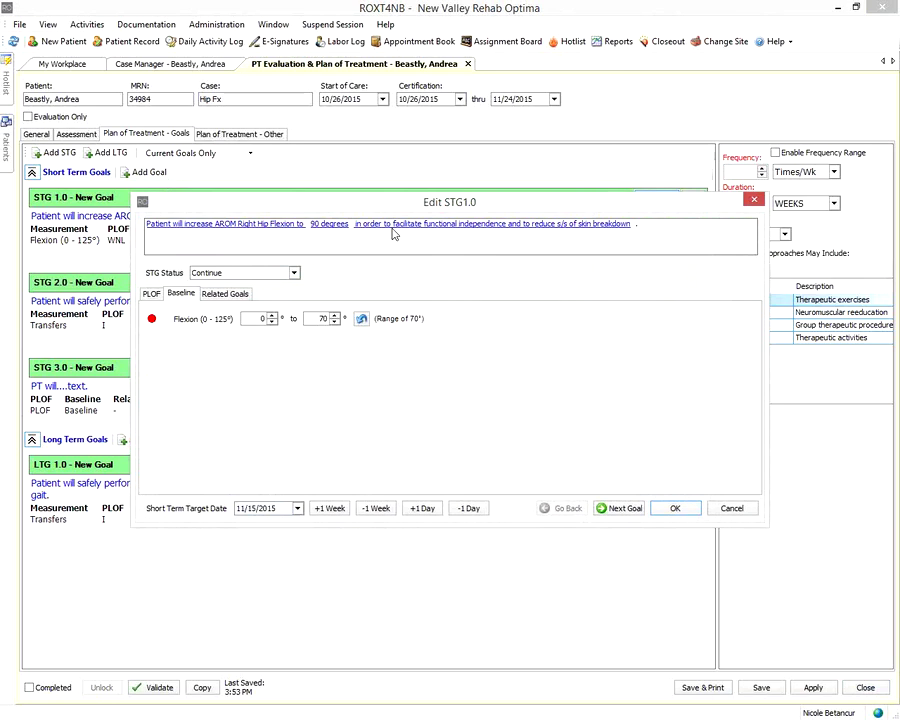
click(219, 226)
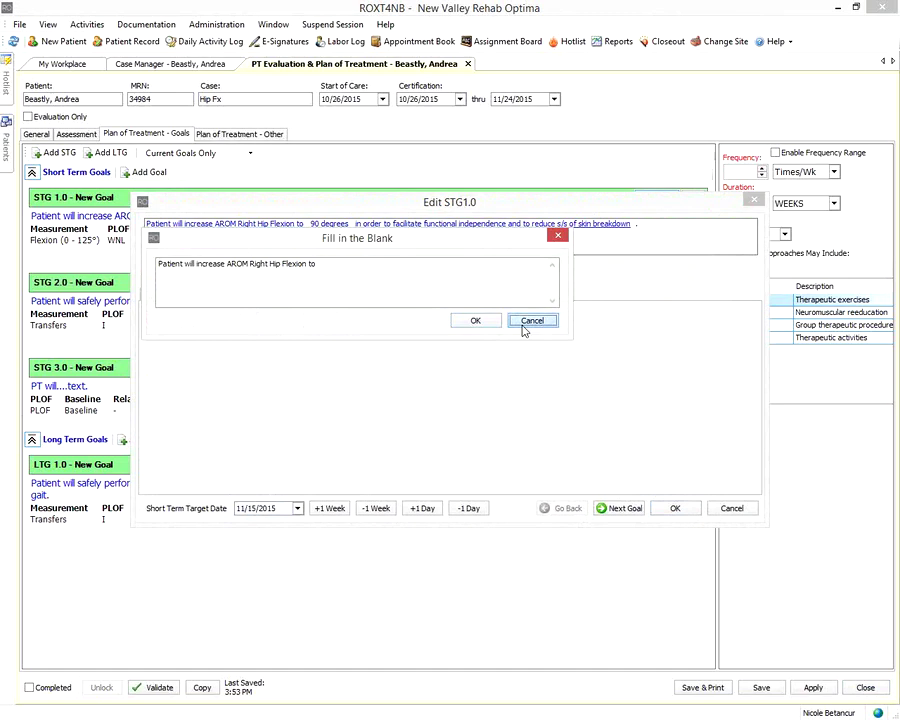
click(523, 326)
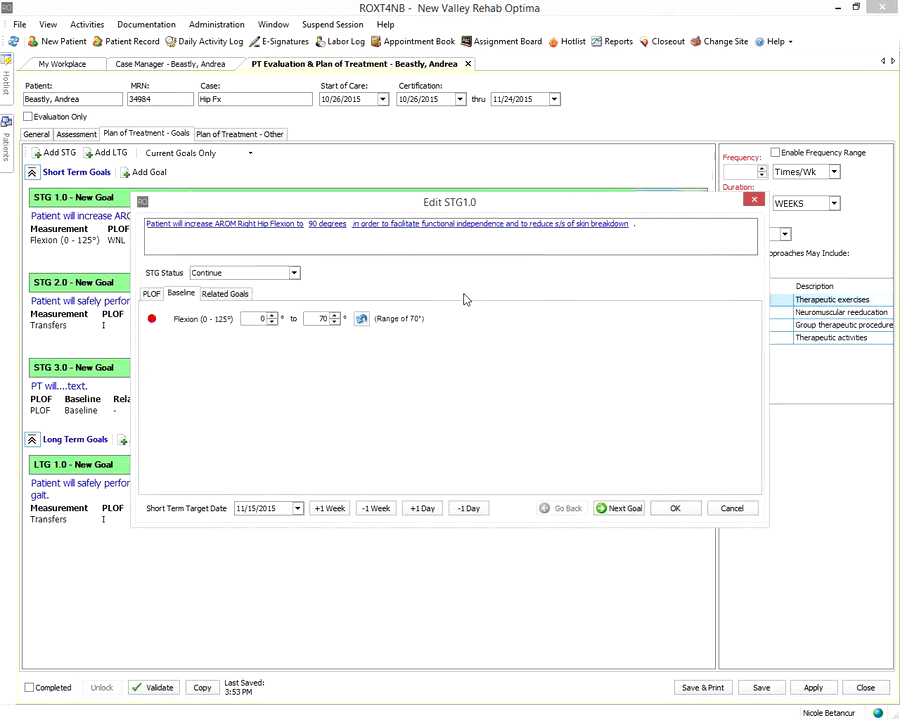
click(330, 224)
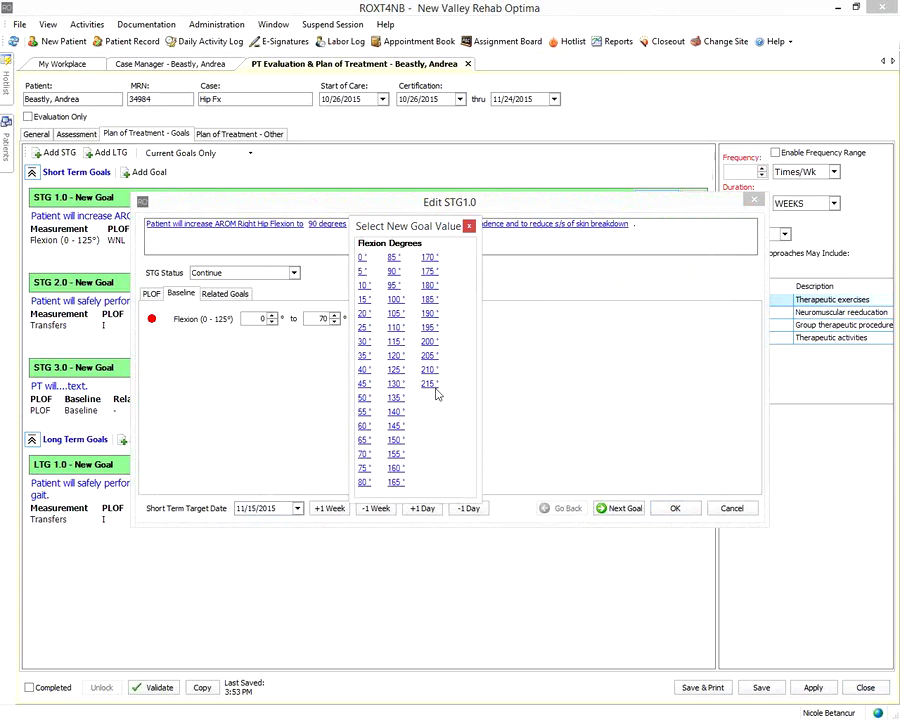
click(469, 226)
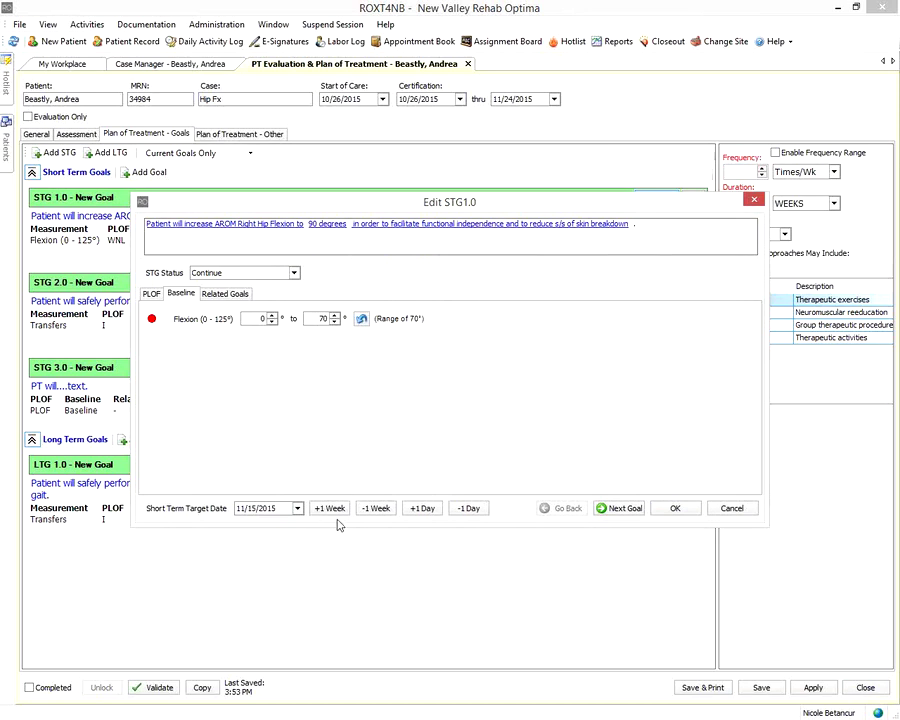
click(670, 509)
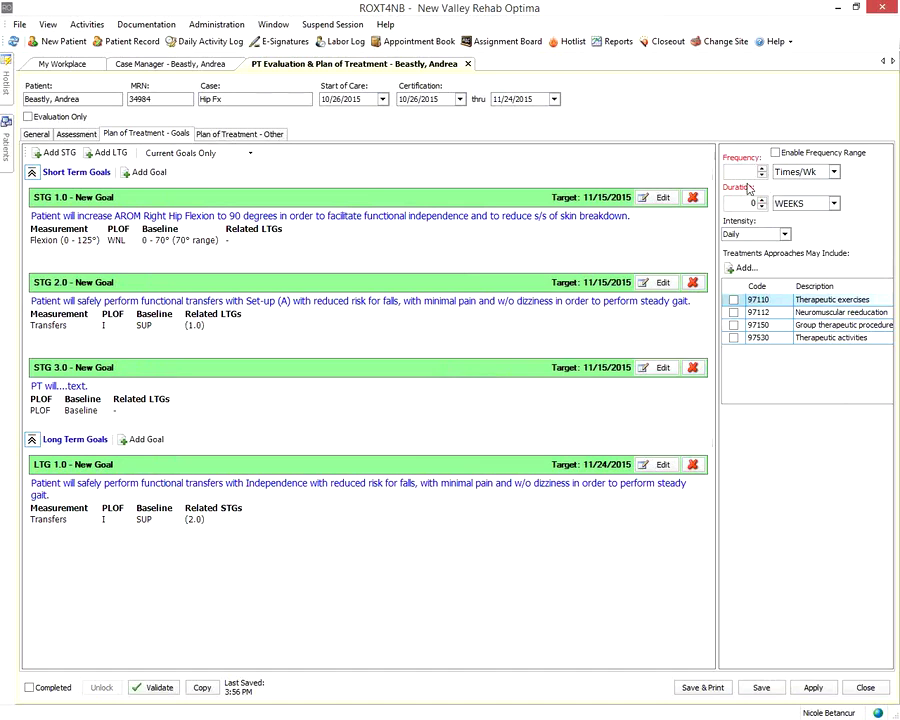
Set treatment frequency to 5 Times/Wk and duration to 30 Days
text(5)
click(834, 173)
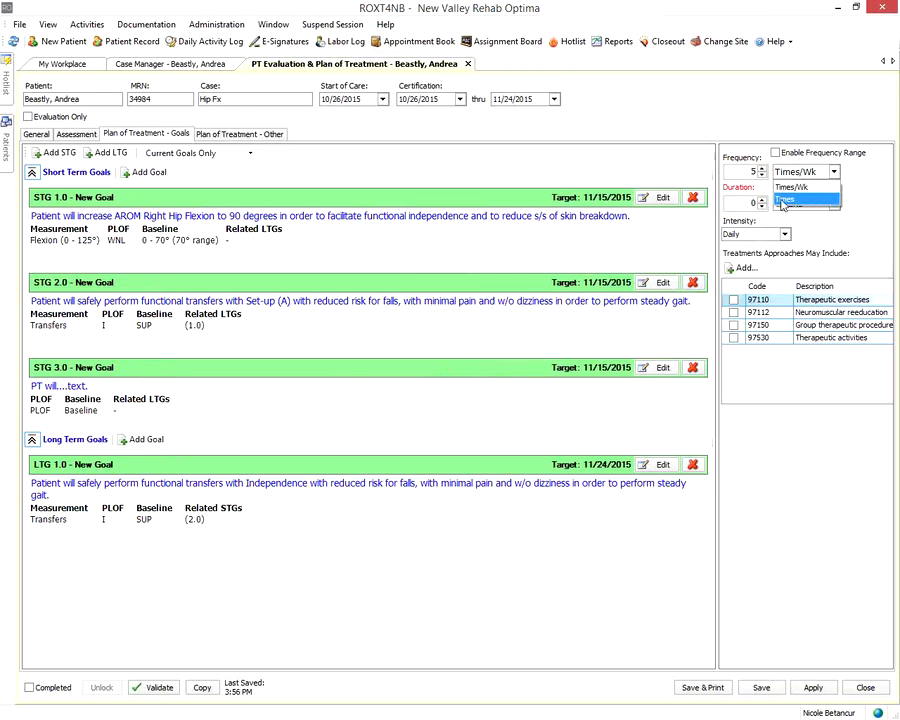
click(752, 202)
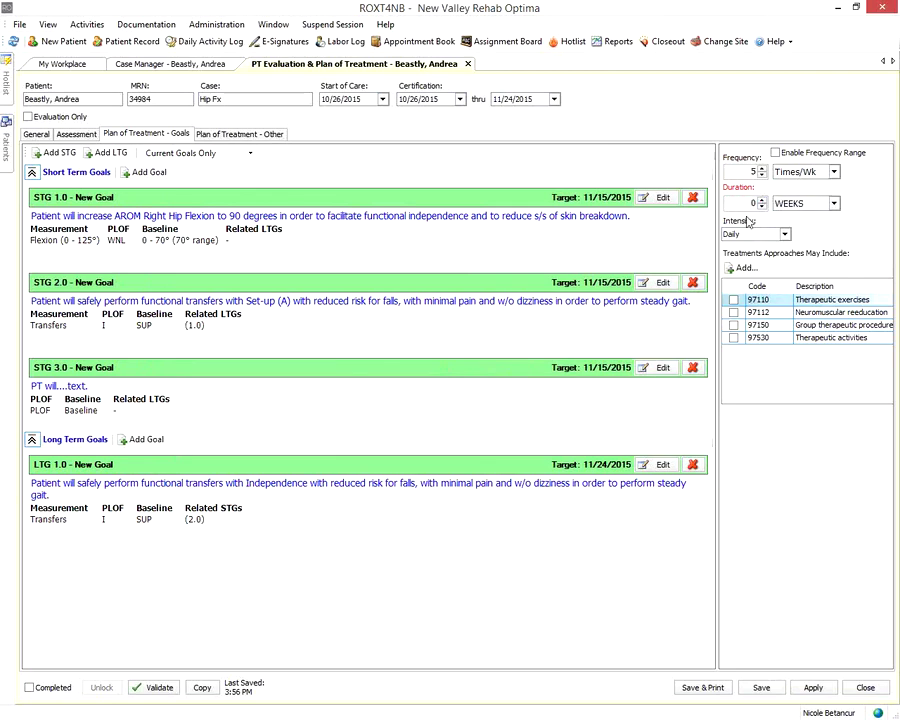
text(3)
click(800, 206)
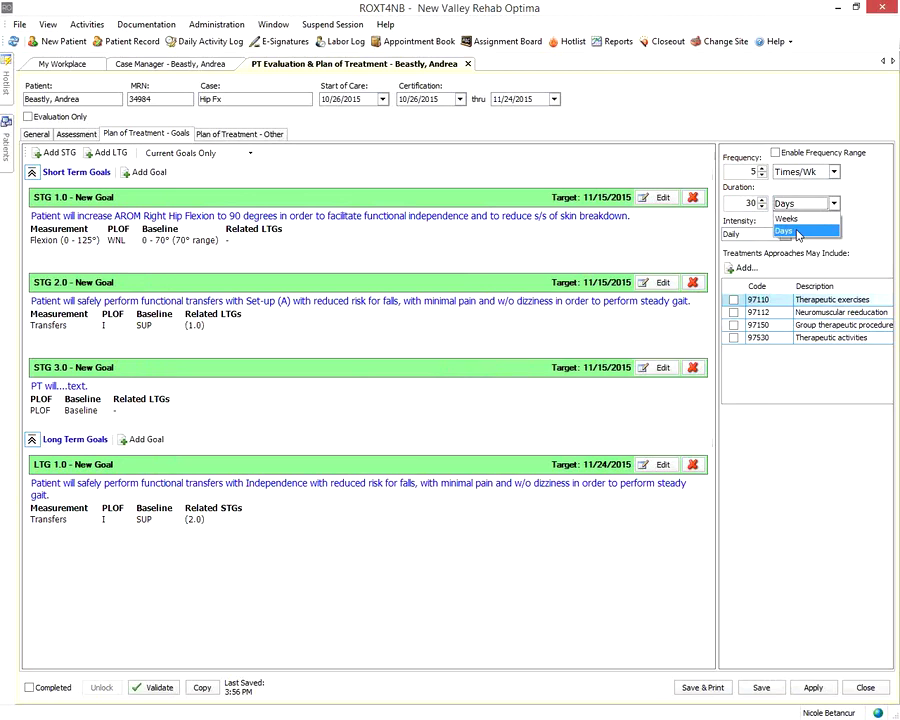
click(797, 233)
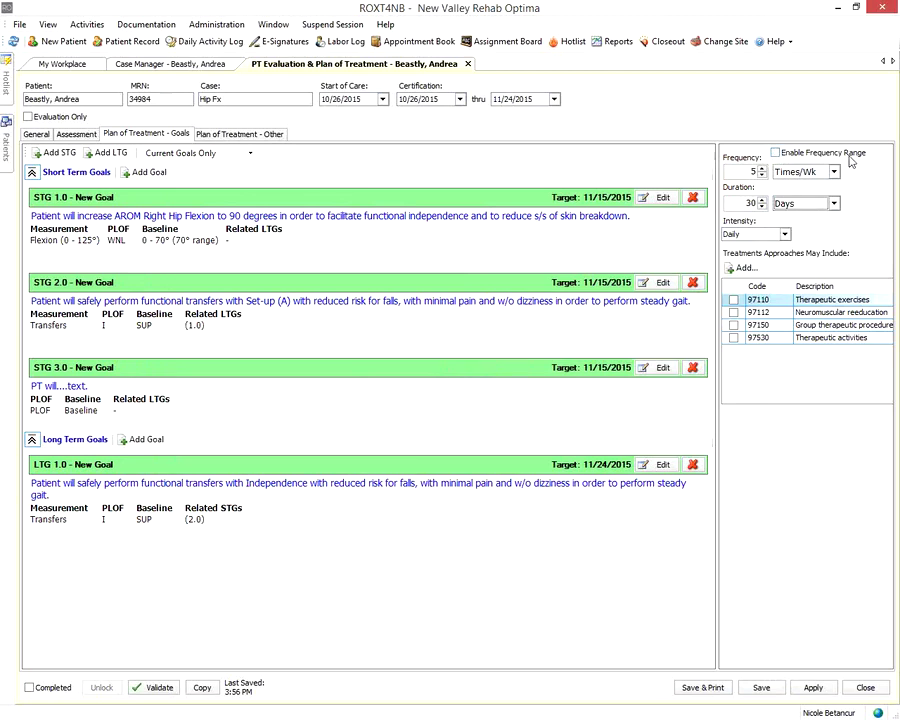
Turn Enable Frequency Range on and back off, and keep intensity at Daily
click(775, 154)
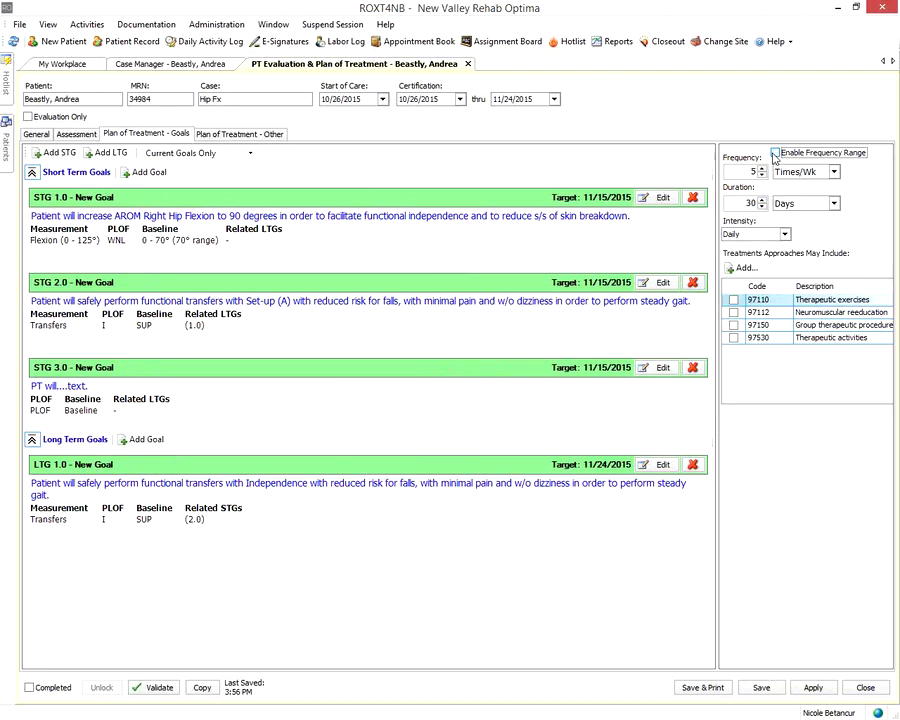
click(775, 155)
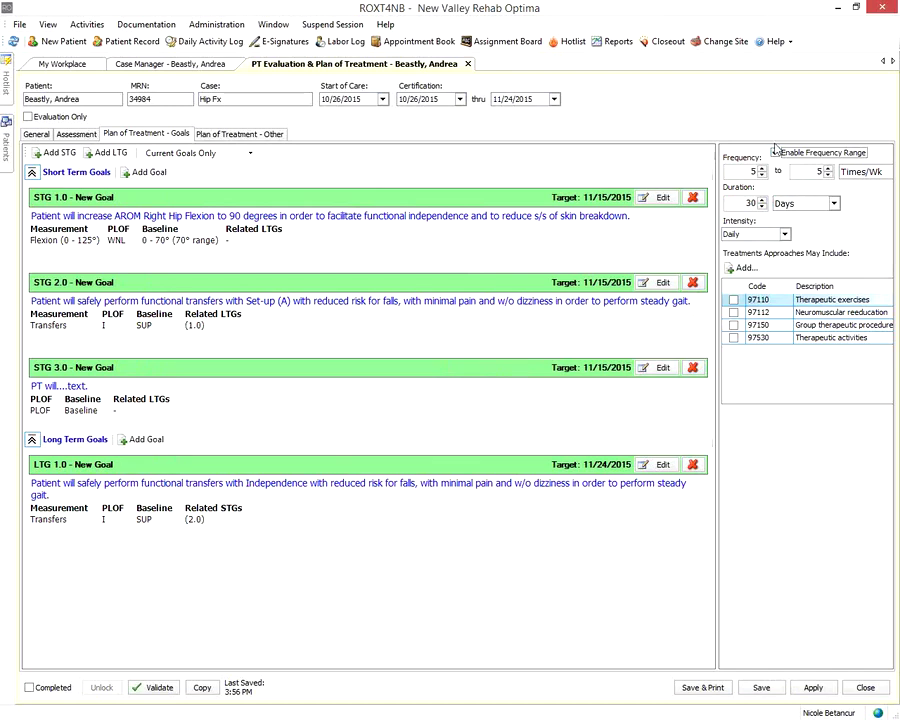
click(775, 153)
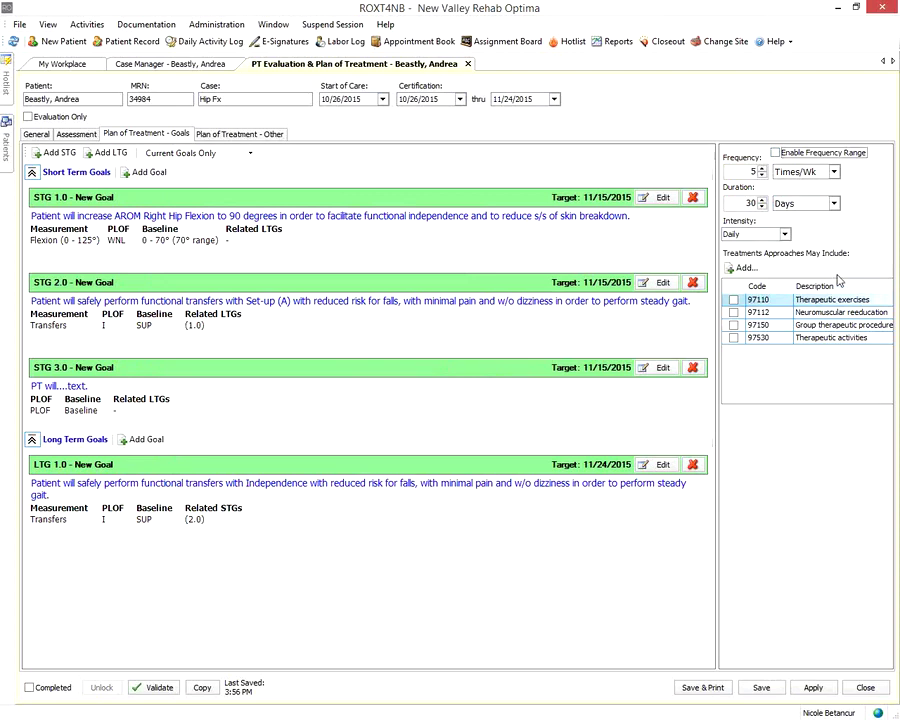
click(786, 235)
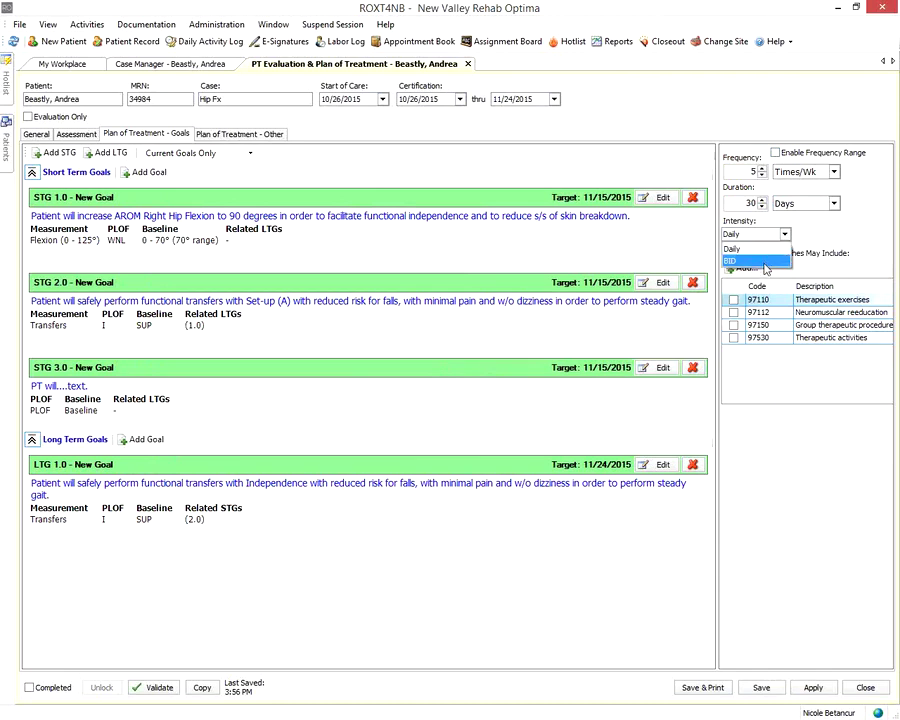
click(815, 259)
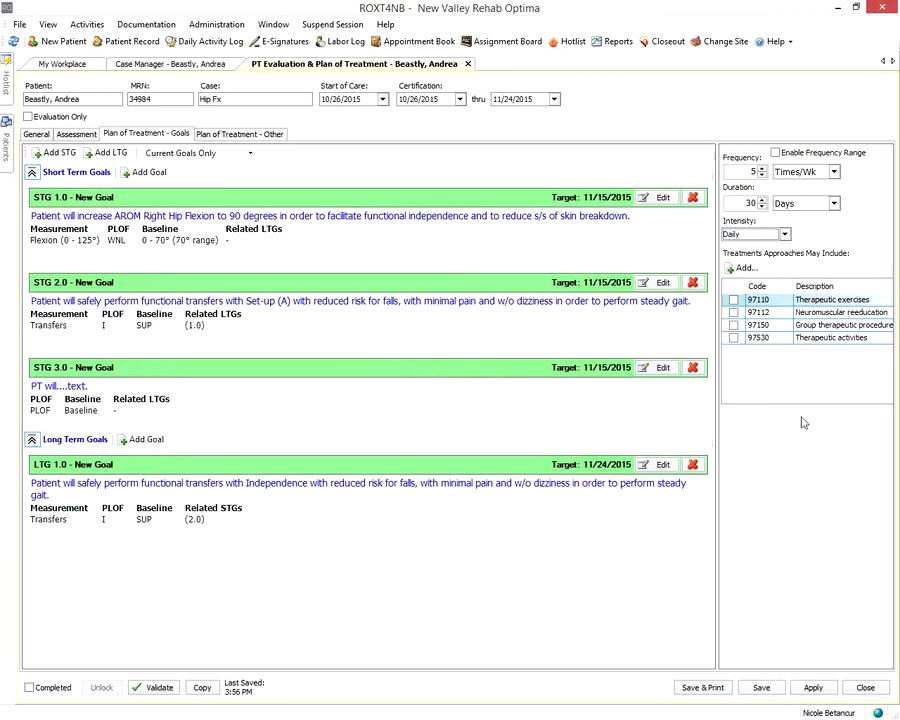
Tick 97110 Therapeutic exercises, 97112 Neuromuscular reeducation and 97530 Therapeutic activities
click(734, 300)
click(734, 312)
click(734, 338)
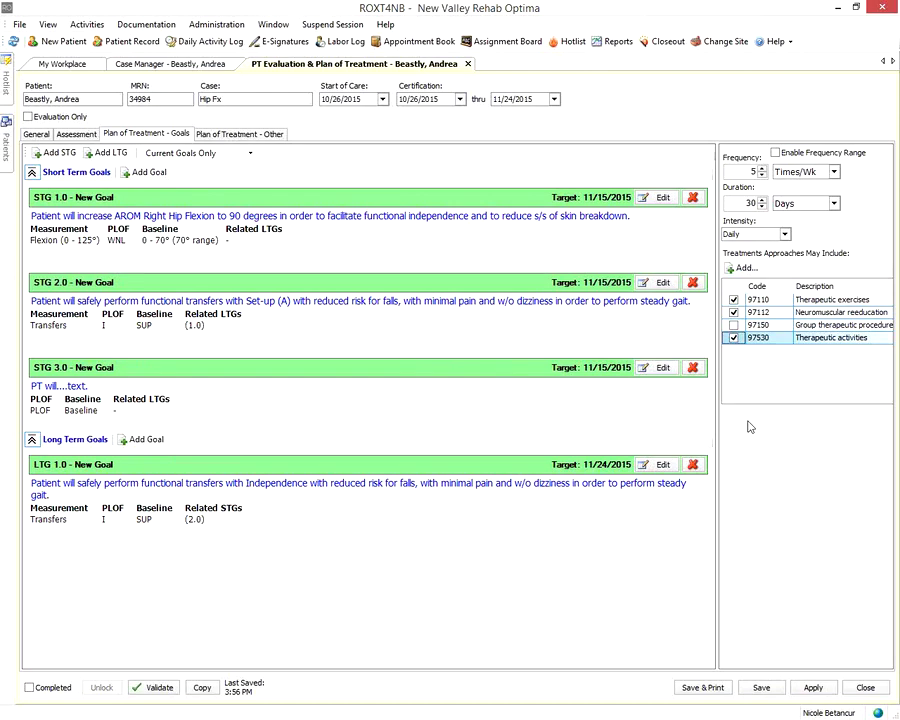
Add 97116 Gait Tr and, from Common Codes, 97001 PT Eval to the treatments
click(743, 268)
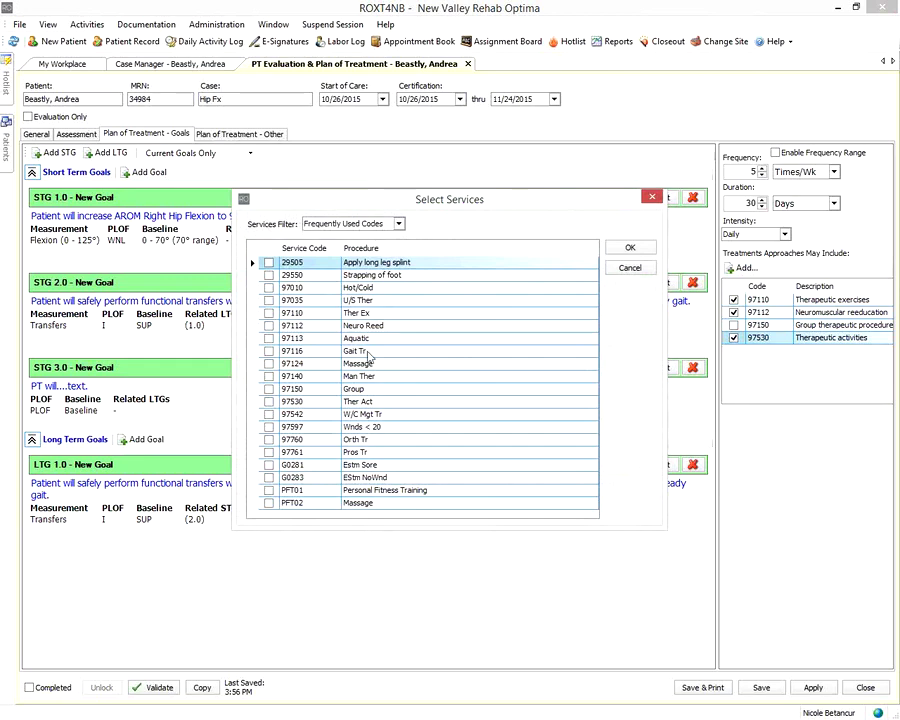
click(268, 351)
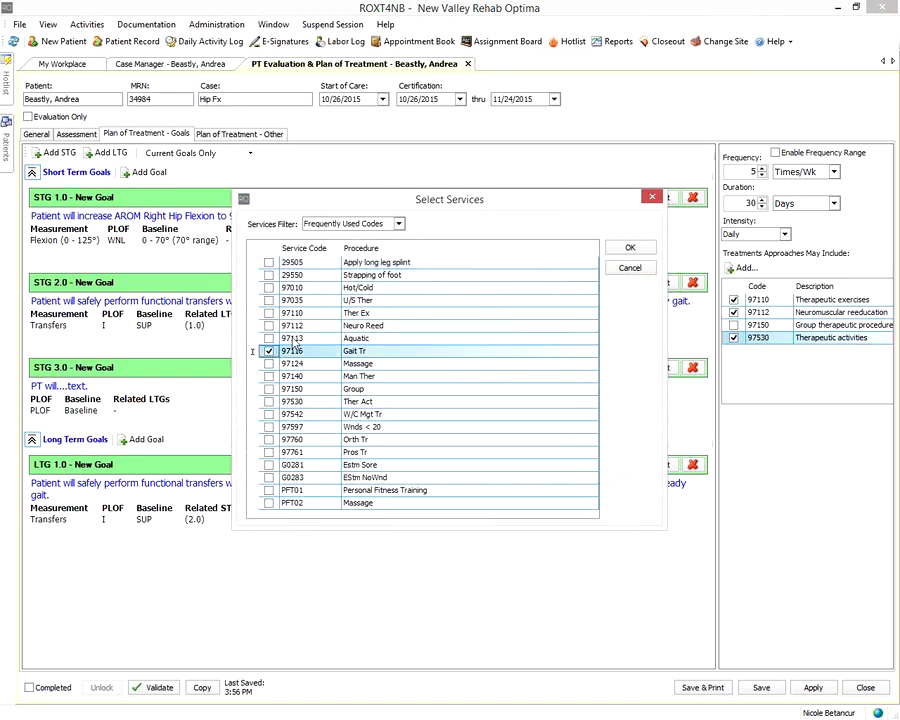
click(398, 224)
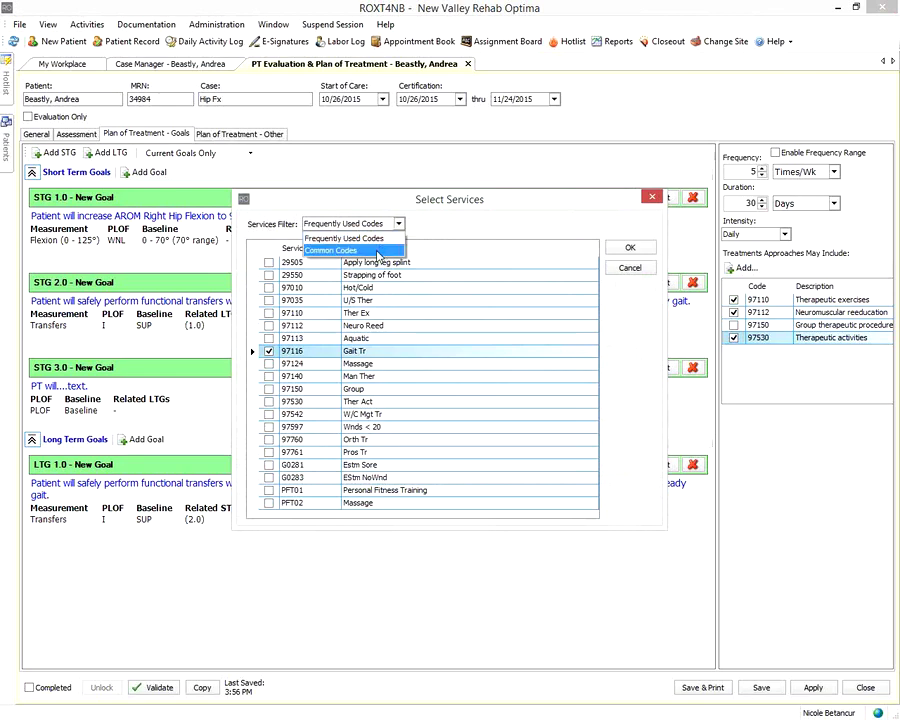
click(378, 251)
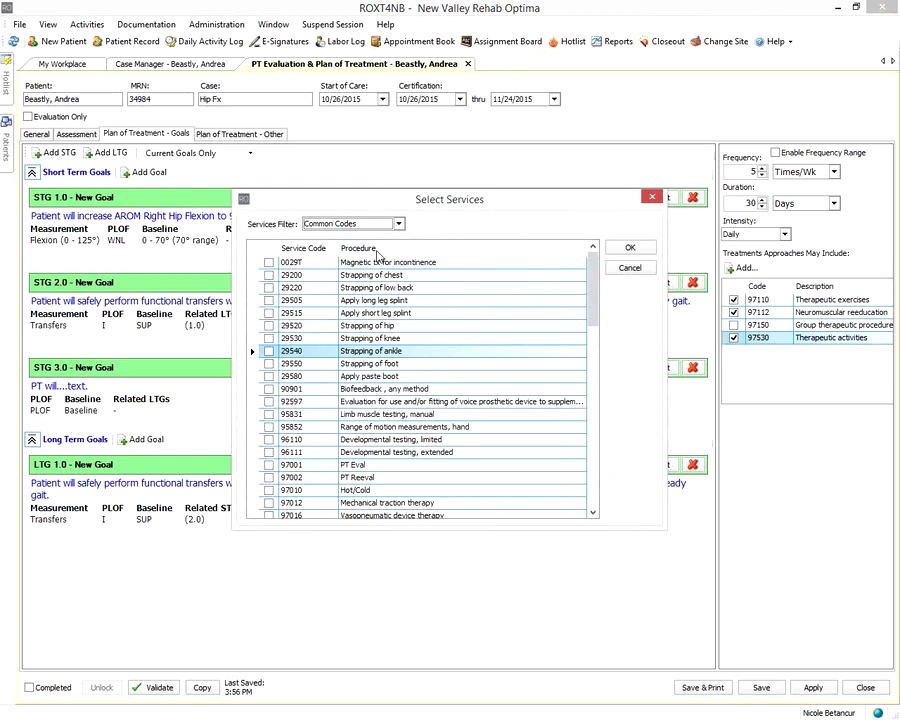
click(266, 466)
click(268, 466)
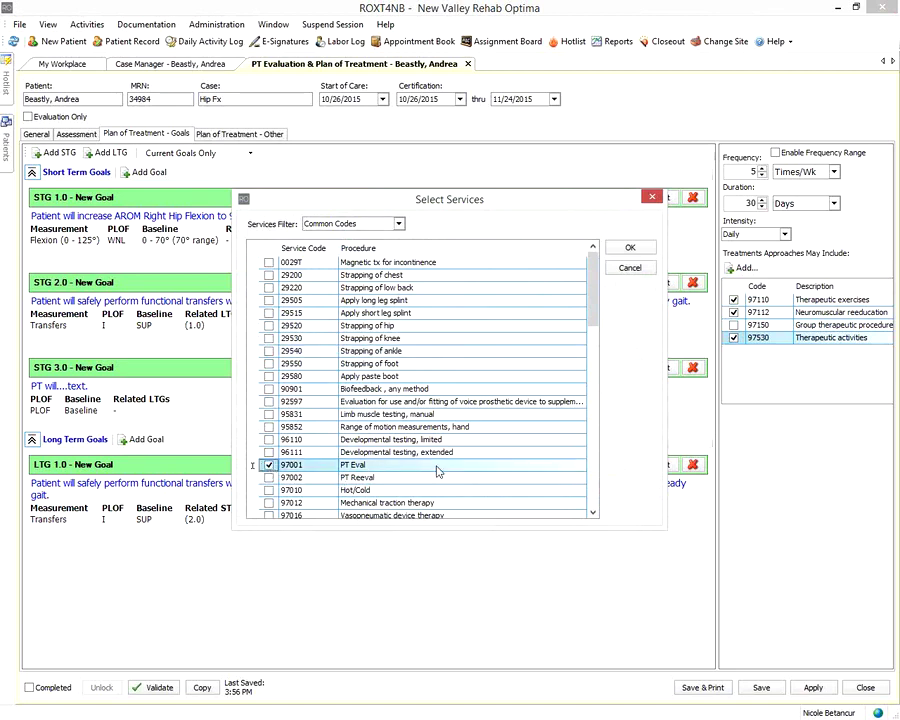
click(627, 247)
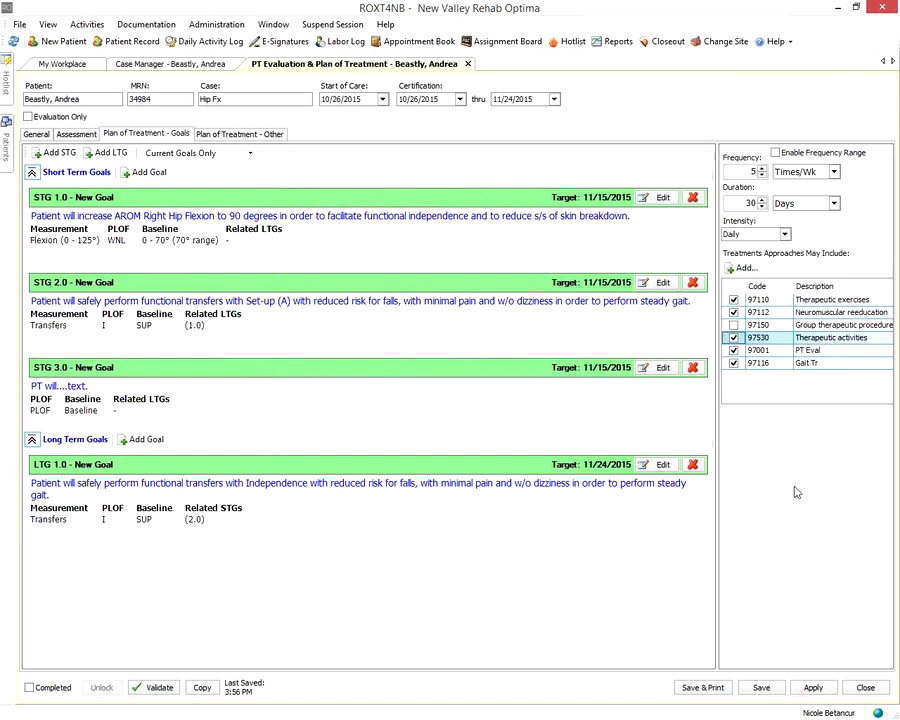
On Plan of Treatment - Other, mark goals as stated by Patient and fill both goal text fields
click(243, 136)
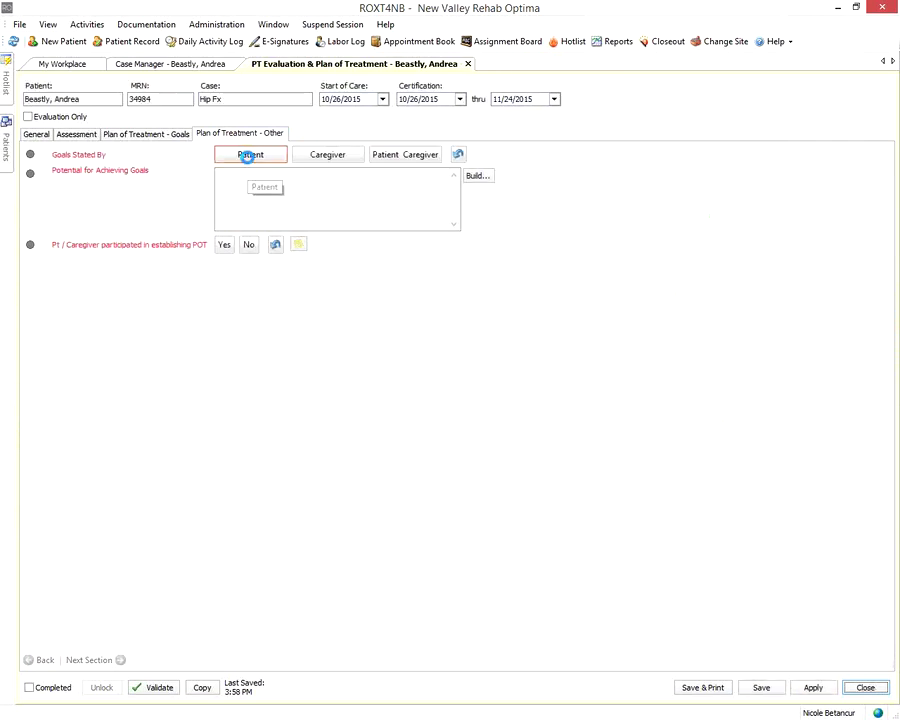
click(247, 155)
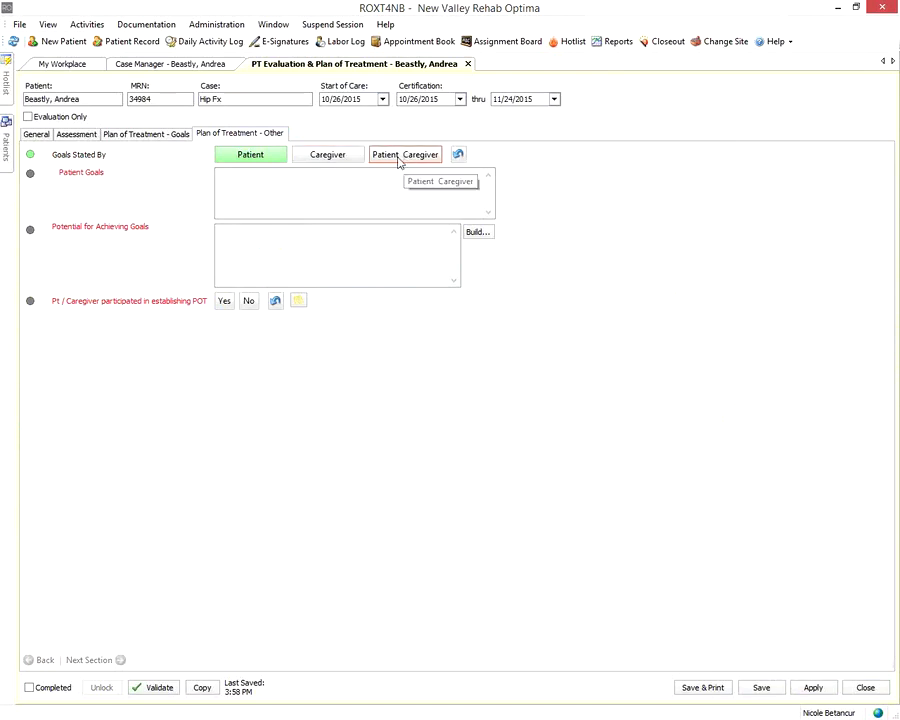
click(362, 192)
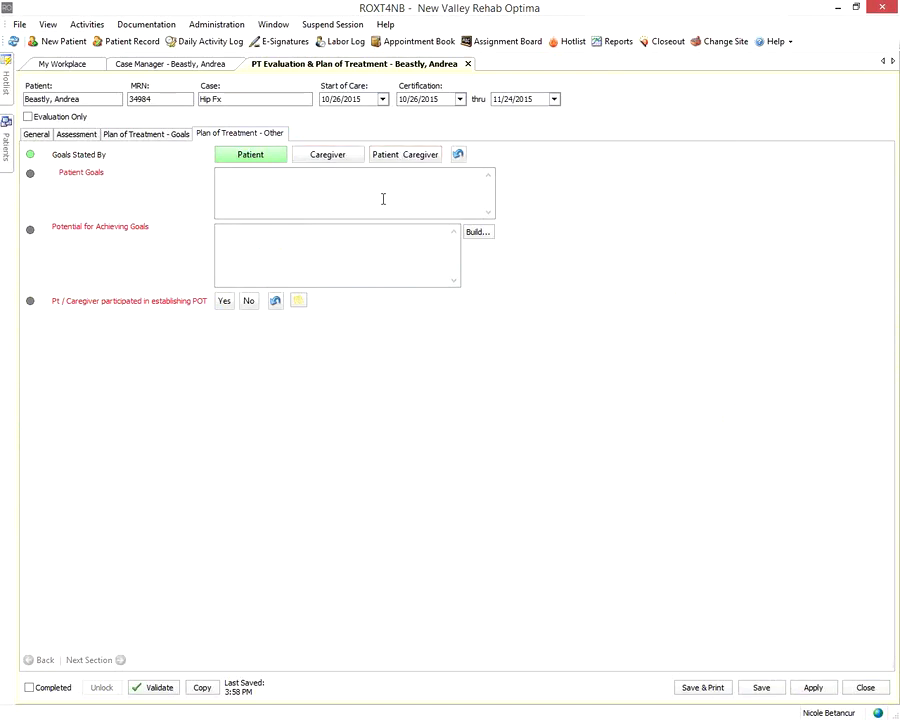
text(text)
click(375, 247)
text(t)
Set participation in establishing POT to Yes, leaving the evaluation not marked completed
click(219, 301)
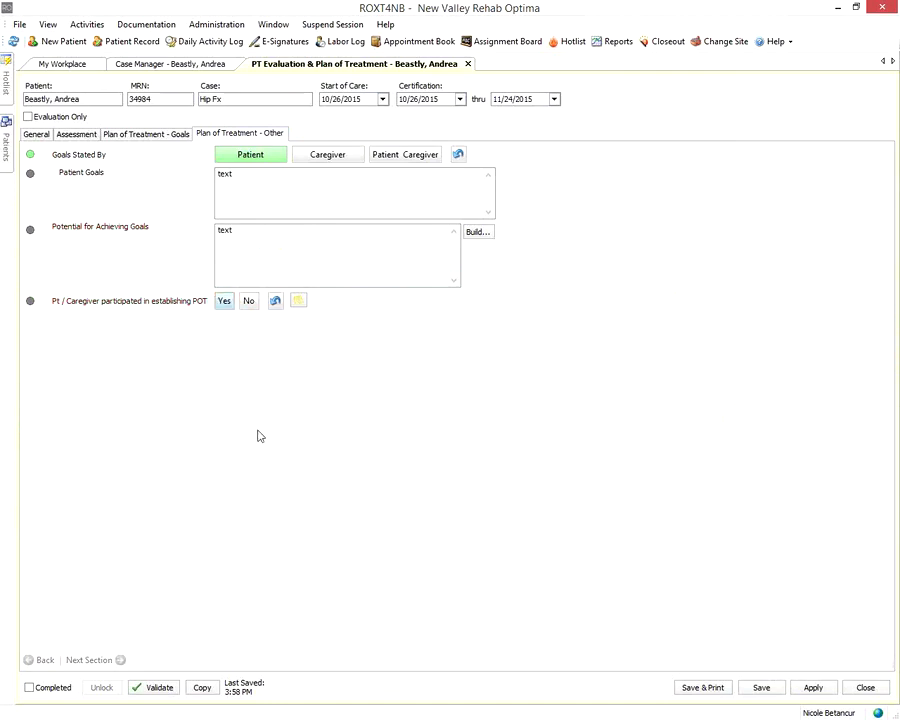
click(250, 302)
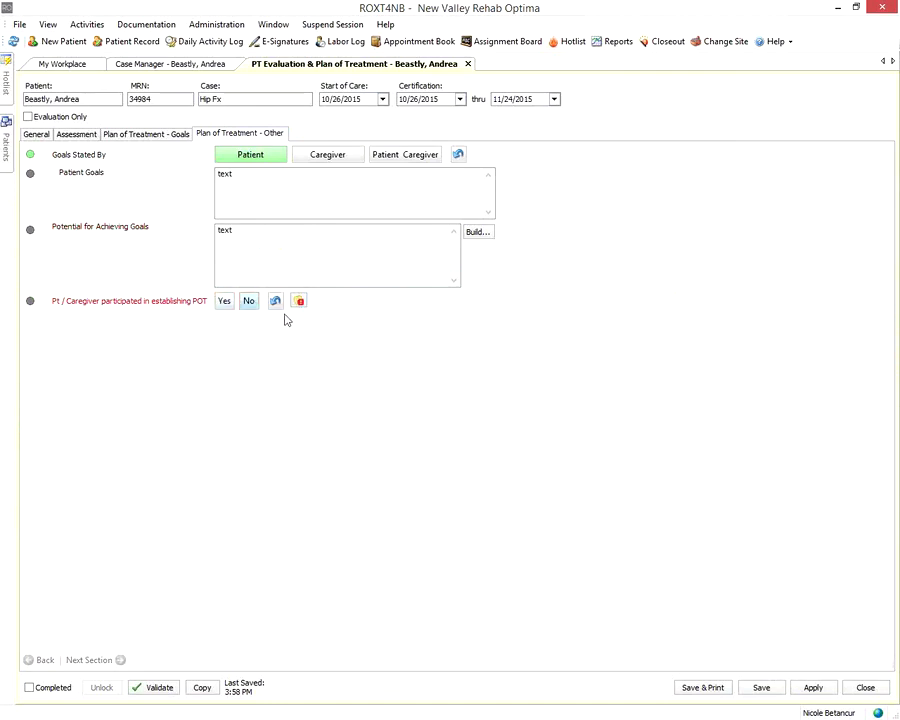
click(224, 308)
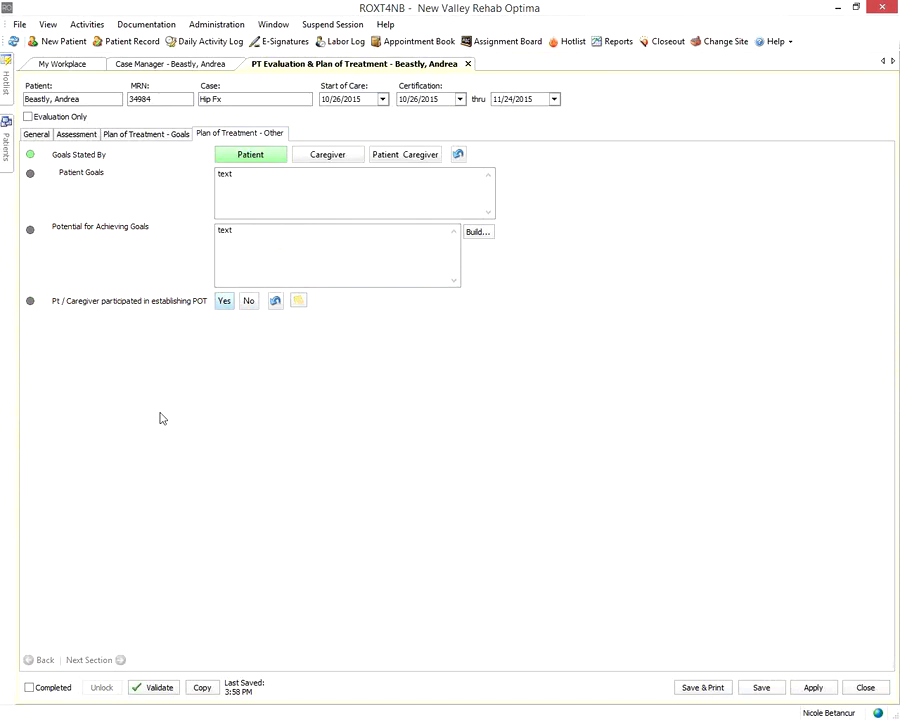
click(30, 690)
click(31, 688)
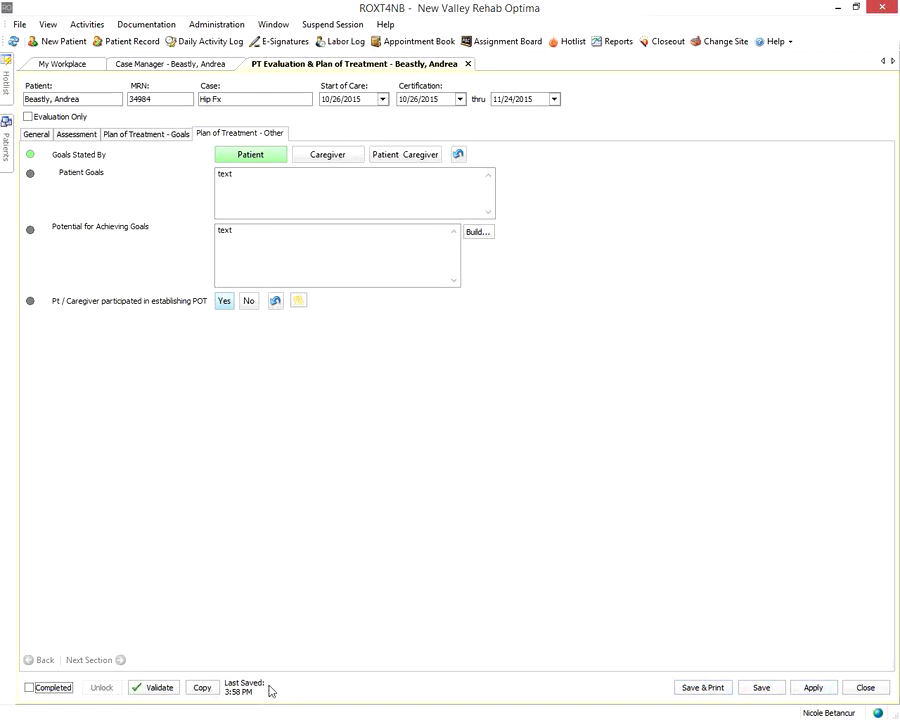
Validate the PT evaluation and dismiss the 'Document appears valid.' confirmation
click(156, 694)
click(158, 690)
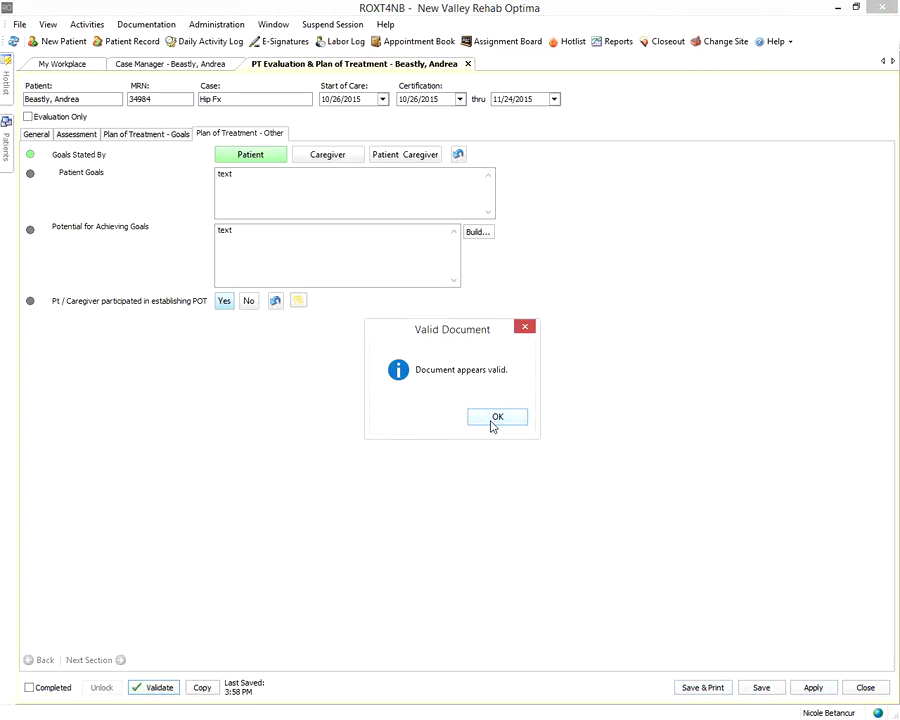
click(493, 424)
Clear Potential for Achieving Goals, then mark the evaluation Completed and apply, triggering the required-value error
double_click(297, 249)
key(Delete)
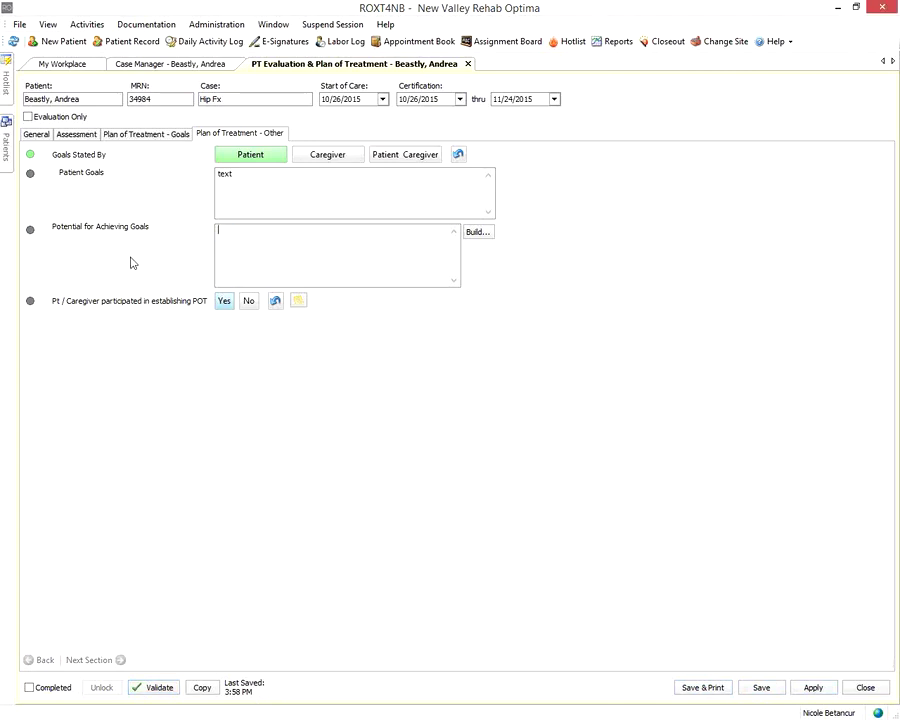
click(148, 690)
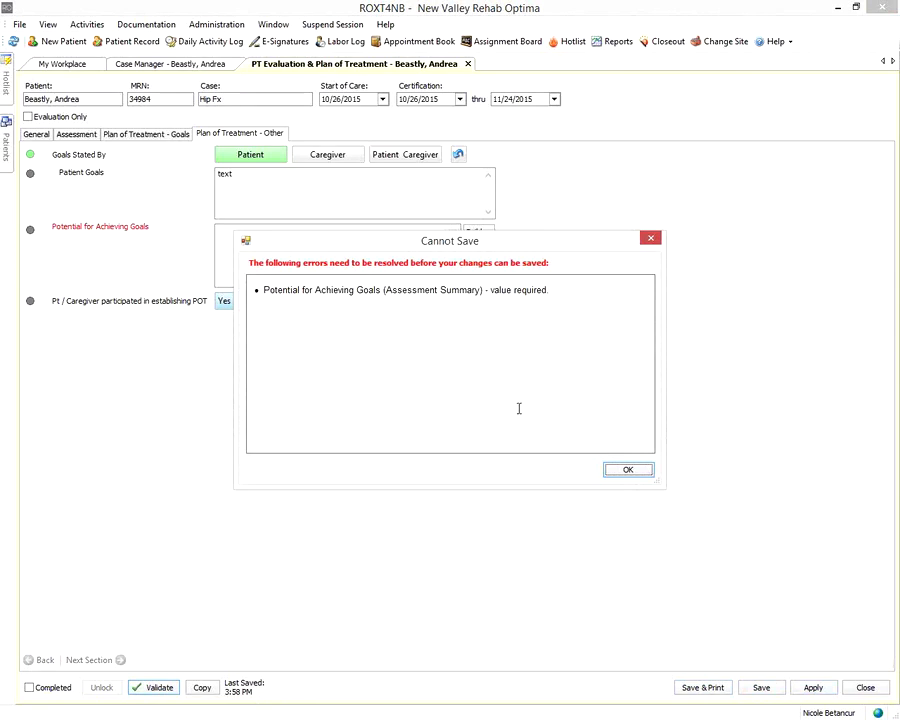
click(626, 470)
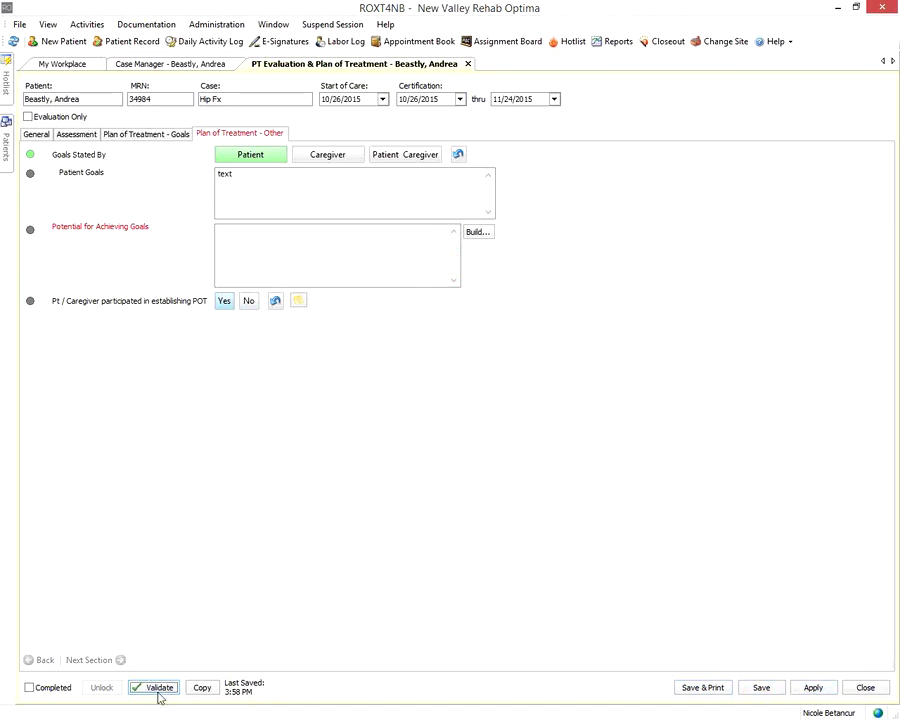
click(50, 684)
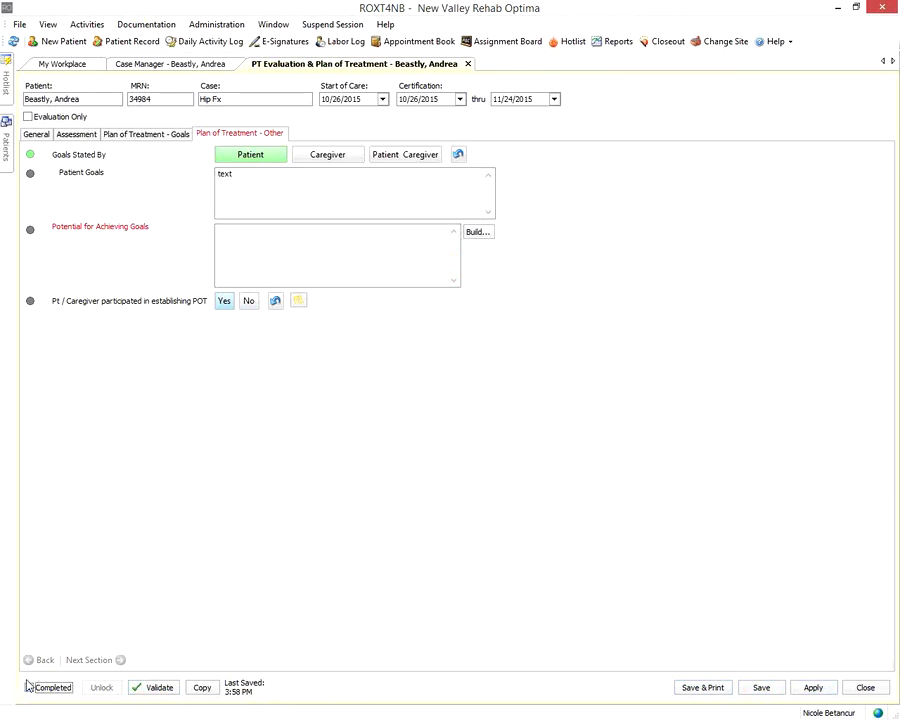
click(805, 687)
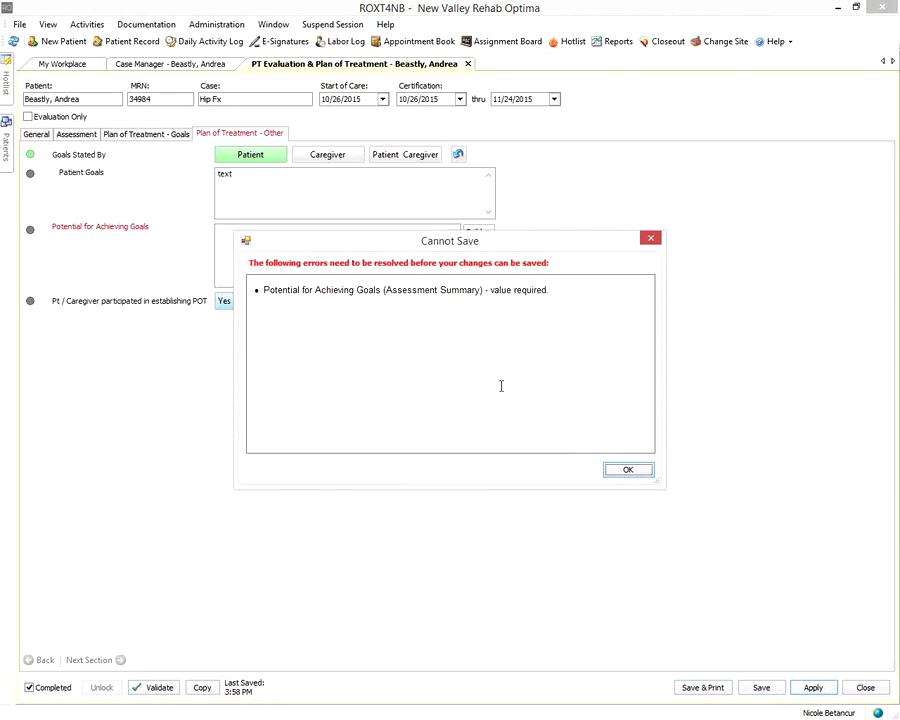
Enter 'text' in Potential for Achieving Goals and save the completed evaluation
click(628, 469)
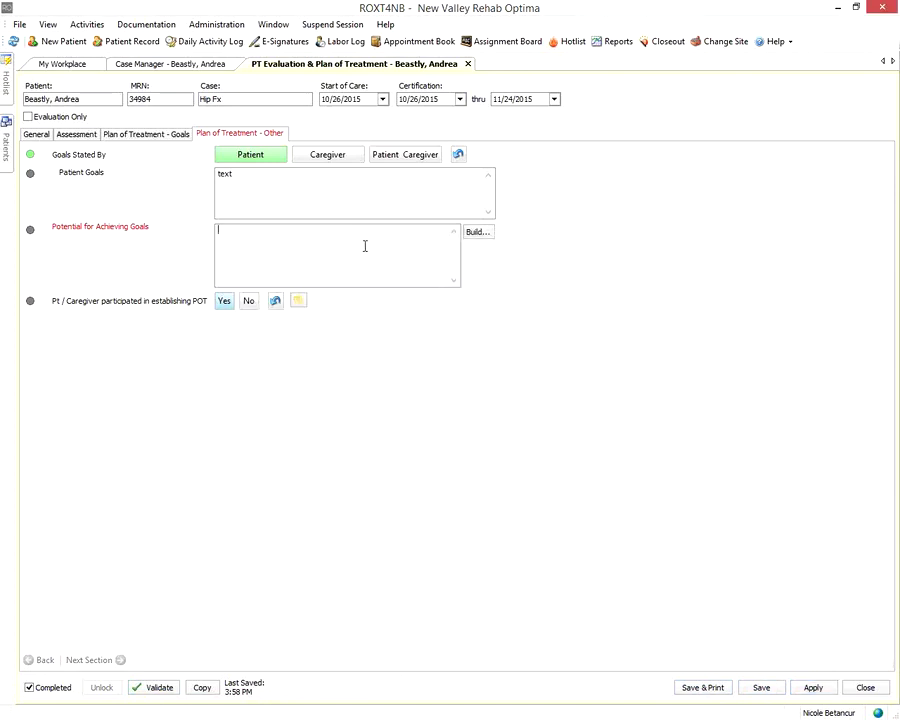
text(text)
click(776, 689)
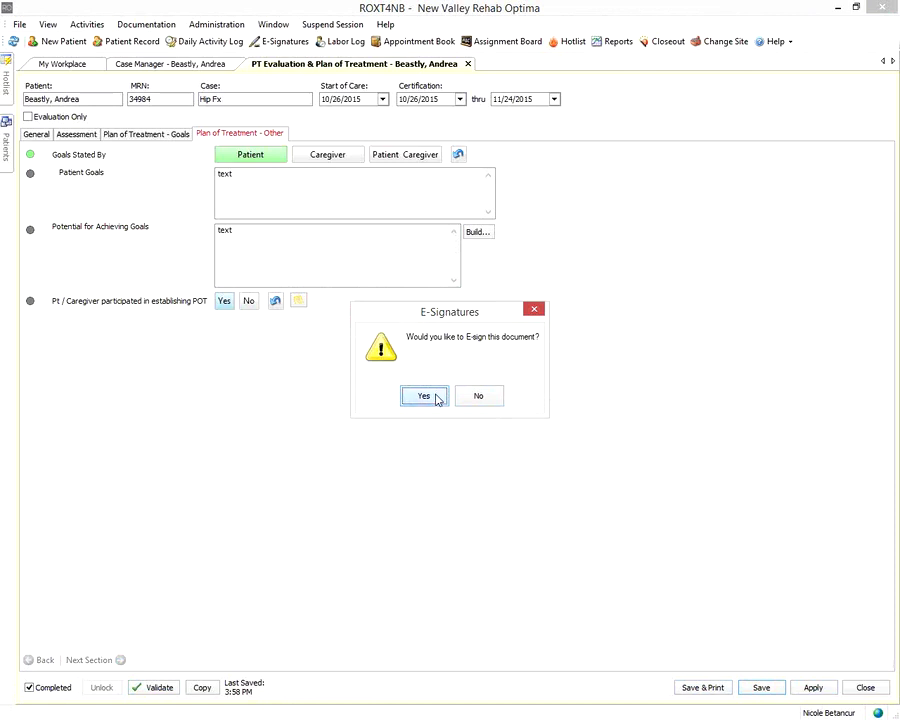
Agree to e-sign and sign the evaluation with the account password
click(436, 399)
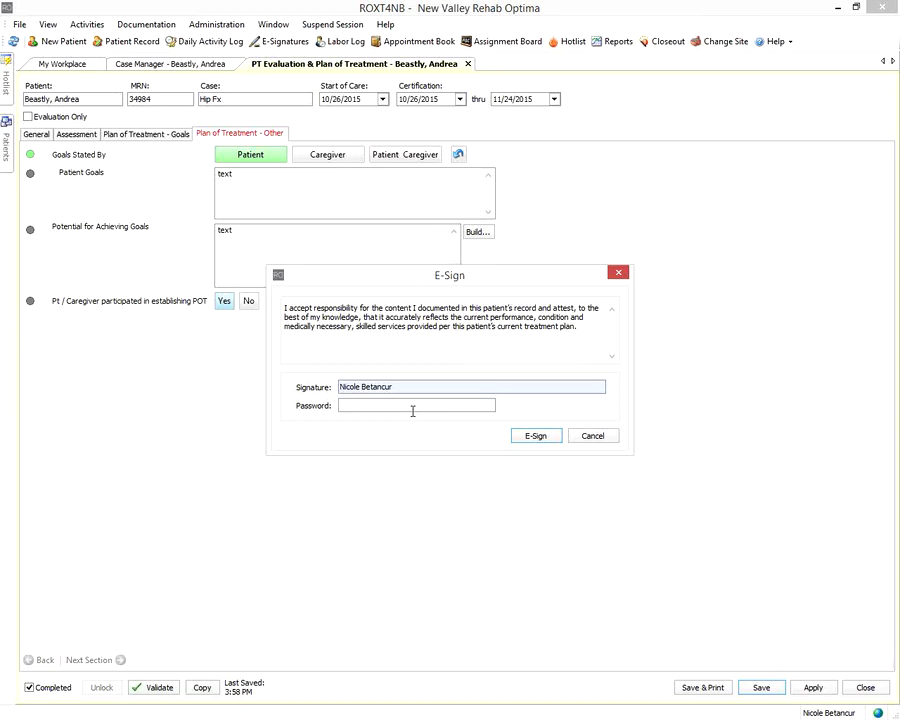
text(**********)
click(535, 437)
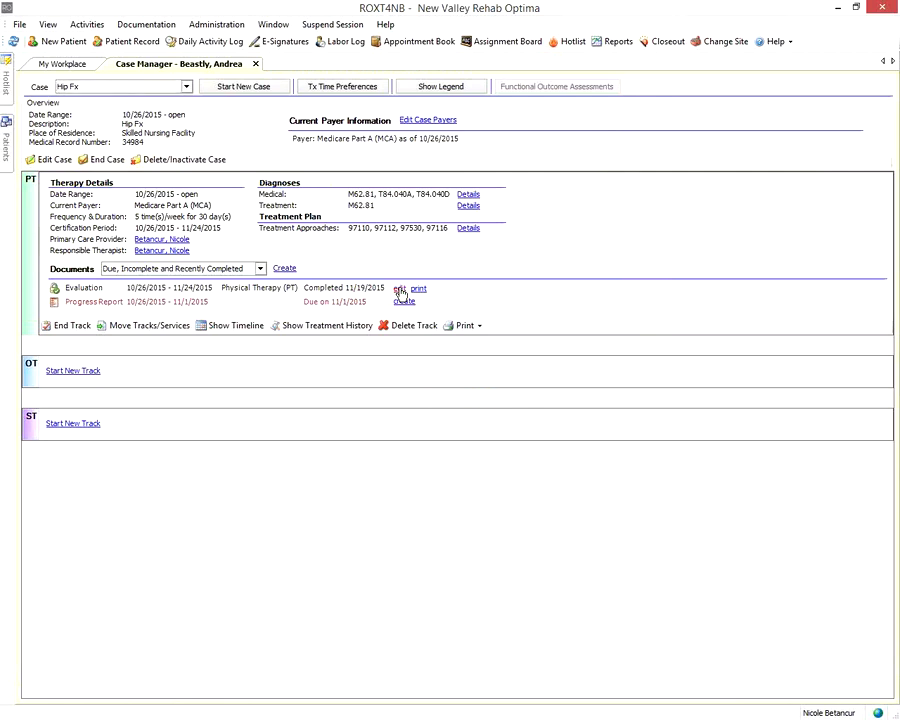
Reopen the signed evaluation and review its Plan of Treatment goals and locked Assessment entries
click(399, 290)
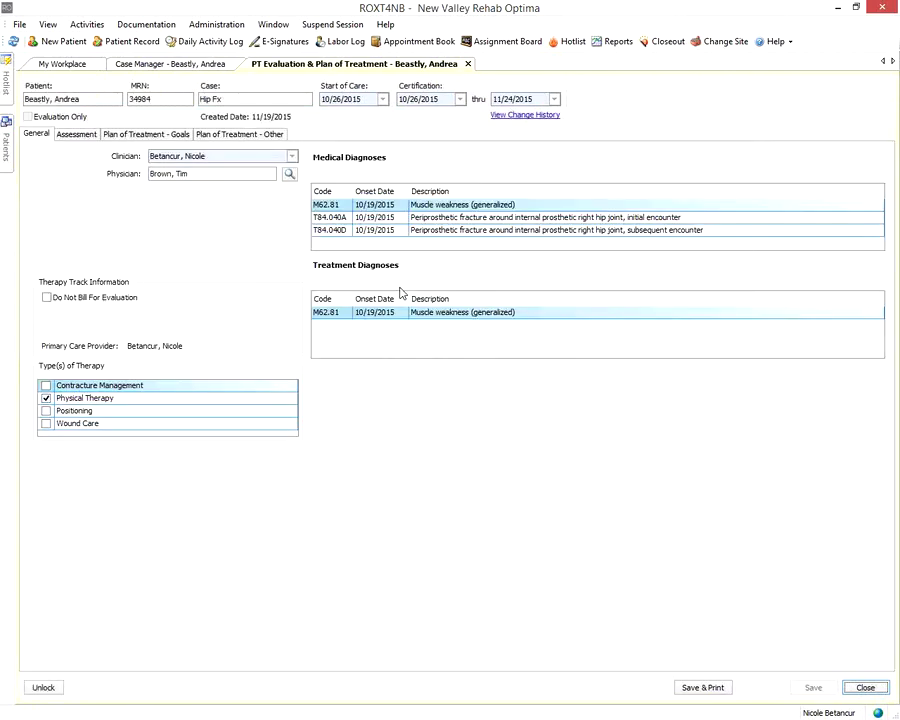
click(86, 135)
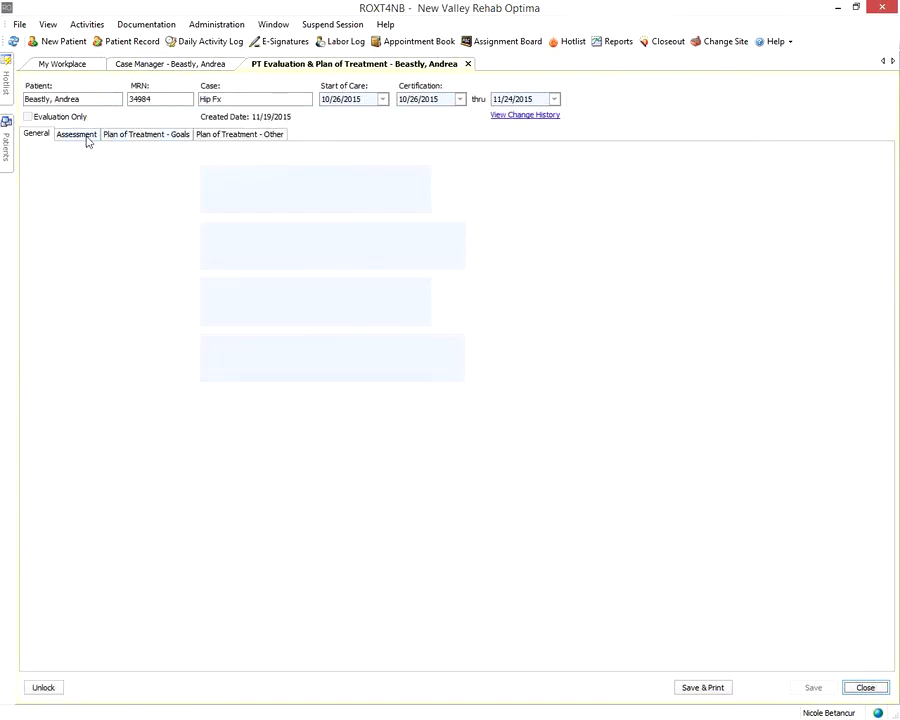
click(125, 134)
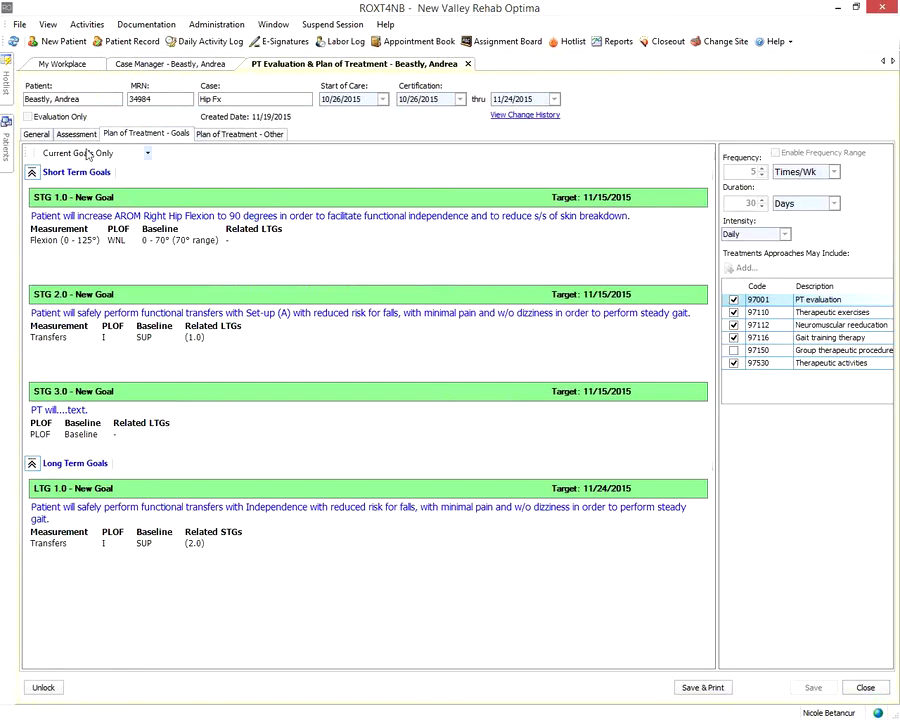
click(78, 134)
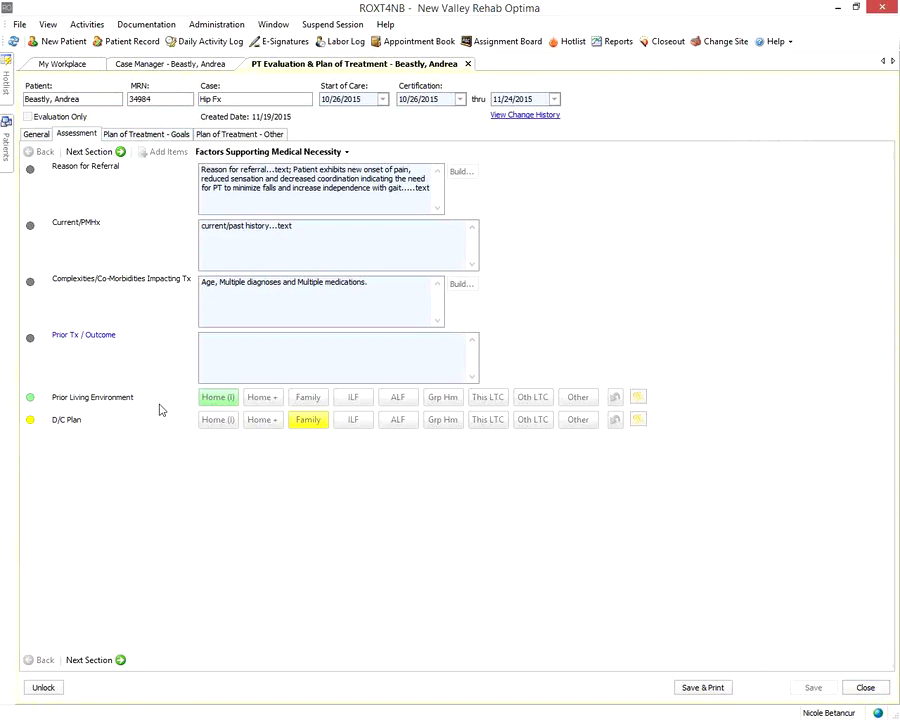
click(291, 247)
click(305, 356)
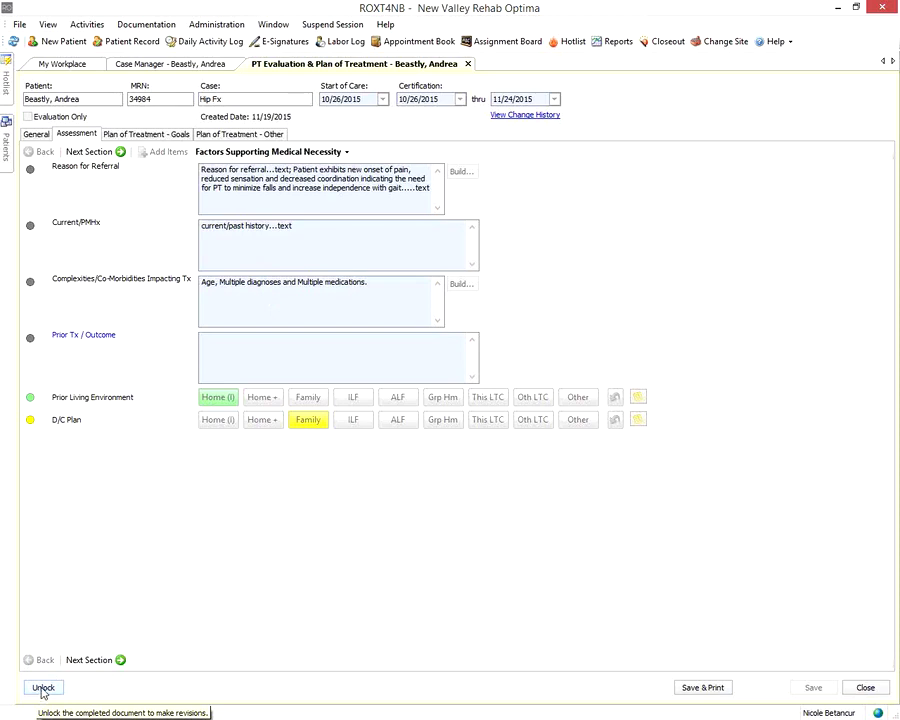
Unlock the signed evaluation and enter 'text' under Prior Tx / Outcome
click(43, 688)
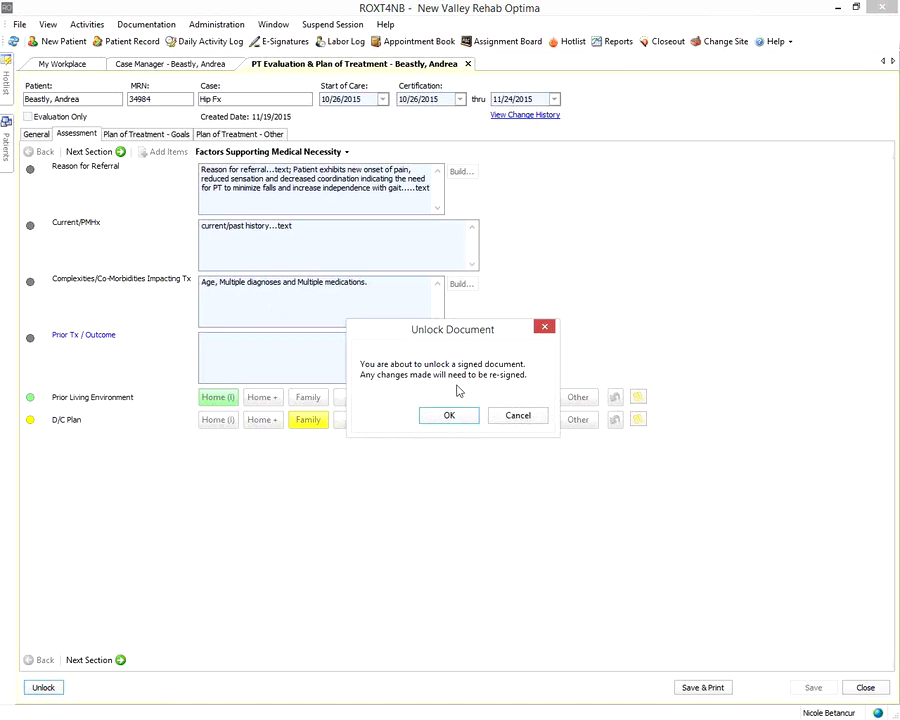
click(447, 417)
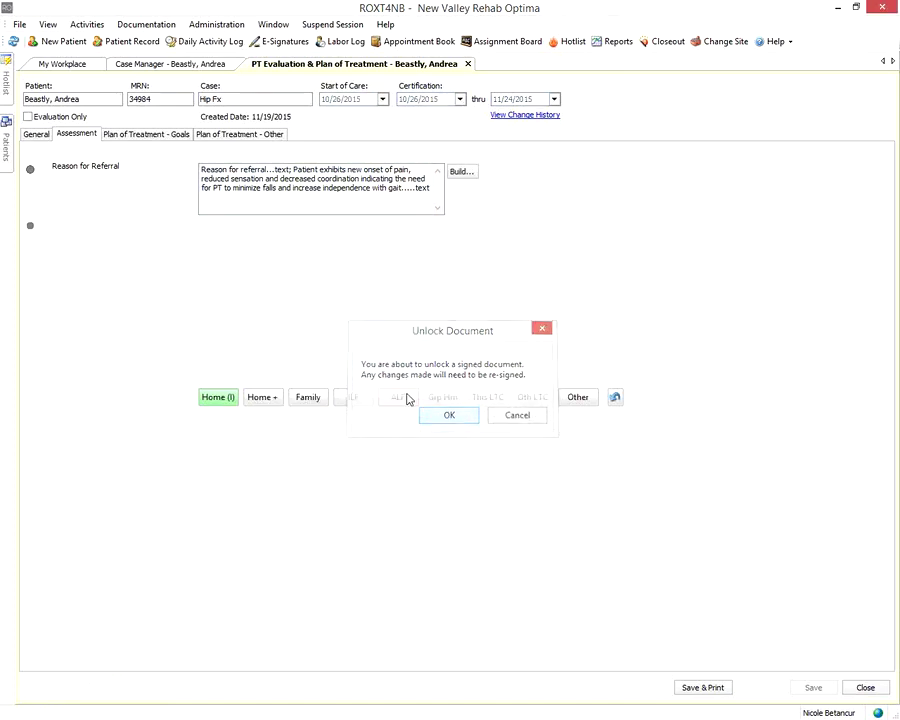
click(313, 357)
text(t)
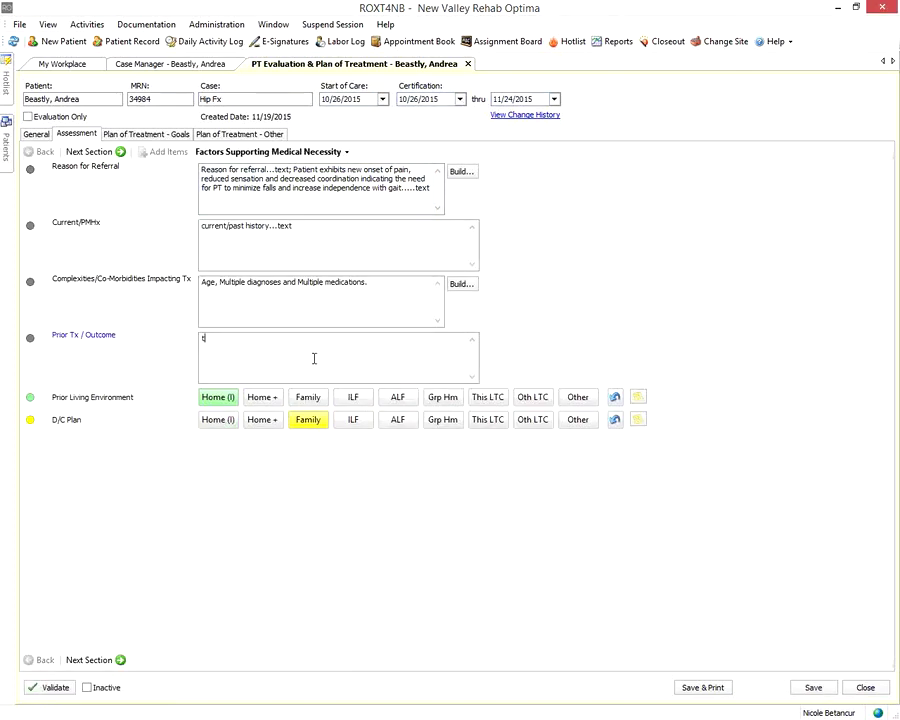
text(ext)
Save the revised evaluation and re-sign it with the account password
click(813, 687)
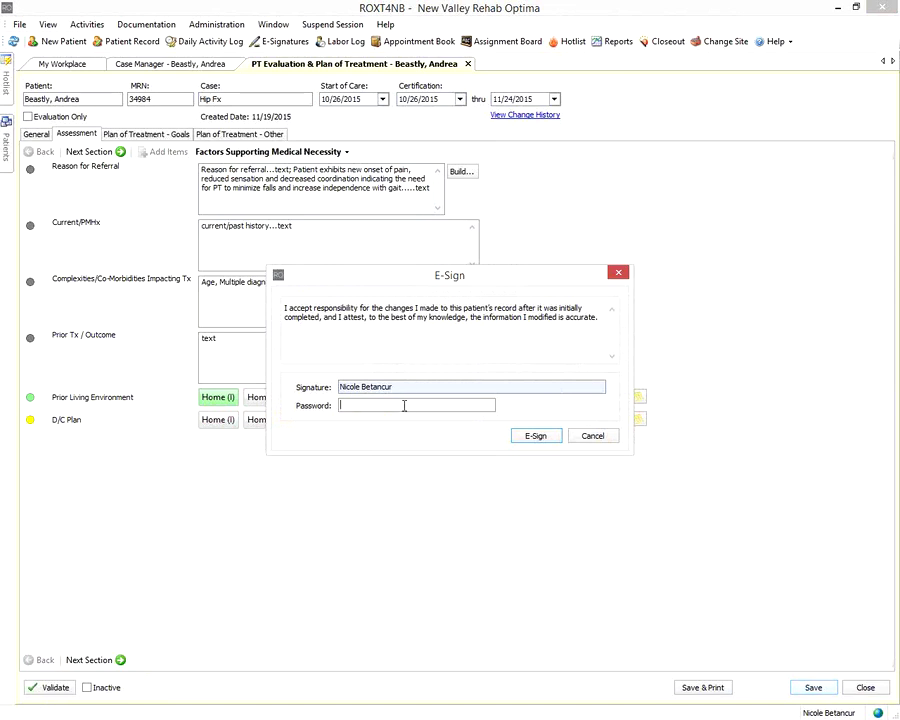
text(********)
key(BackSpace)
key(BackSpace)
key(BackSpace)
key(BackSpace)
key(BackSpace)
key(BackSpace)
key(BackSpace)
key(BackSpace)
key(BackSpace)
text(**********)
click(520, 435)
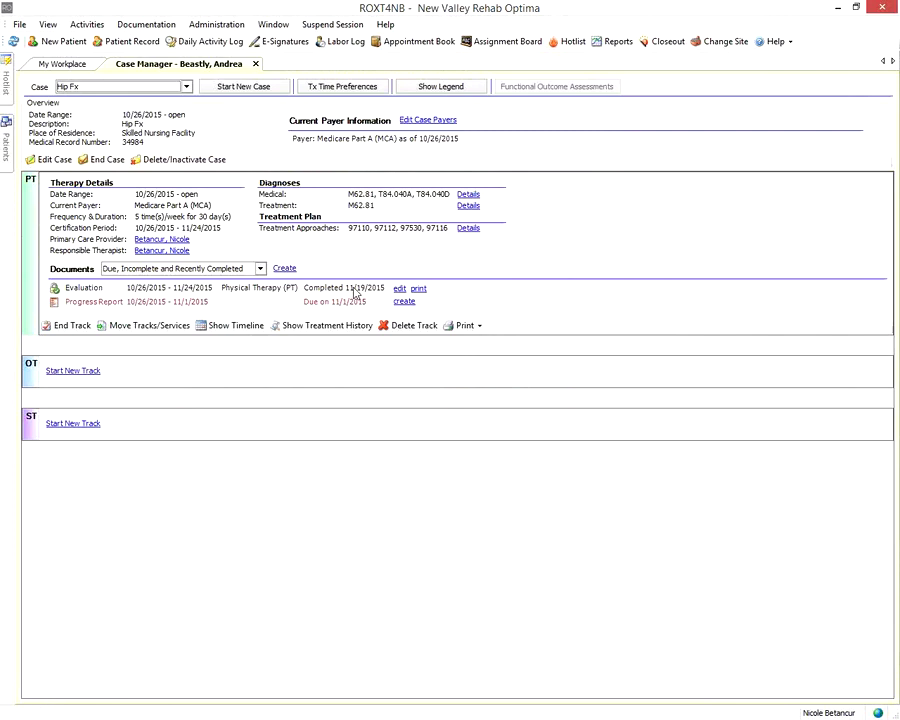
Open the printable Evaluation Form report from the Evaluation row in Case Manager
click(417, 288)
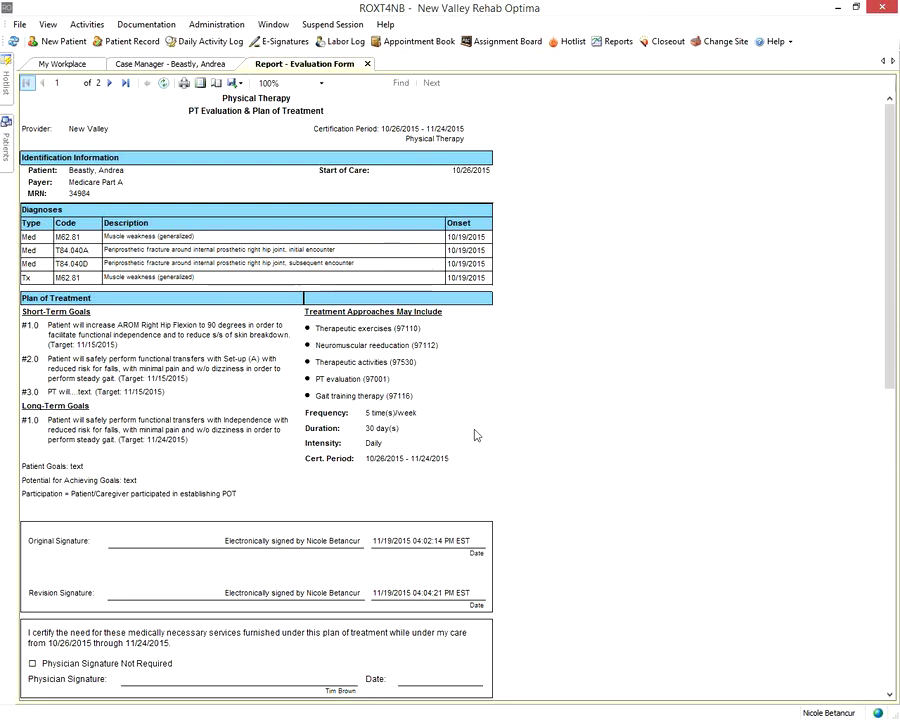
scroll(554, 530, down, 1)
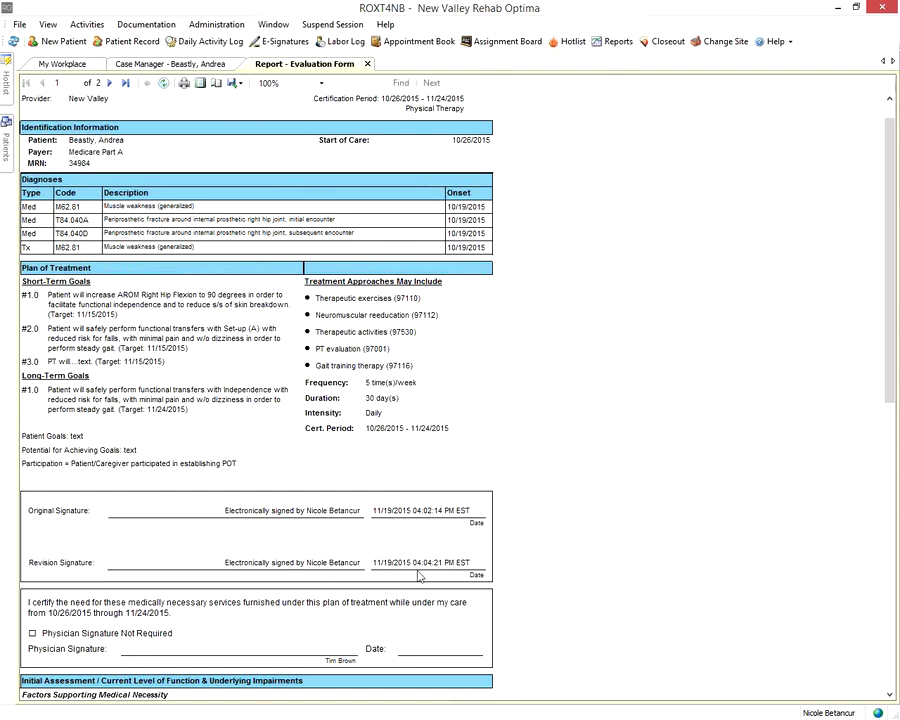
scroll(514, 581, down, 1)
scroll(514, 581, down, 6)
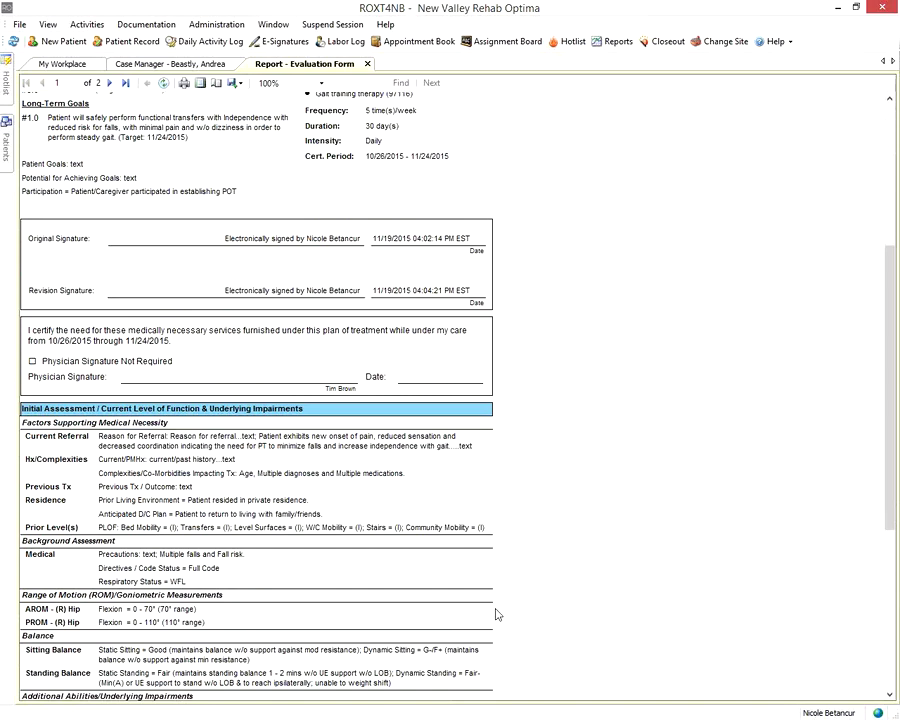
scroll(497, 614, up, 2)
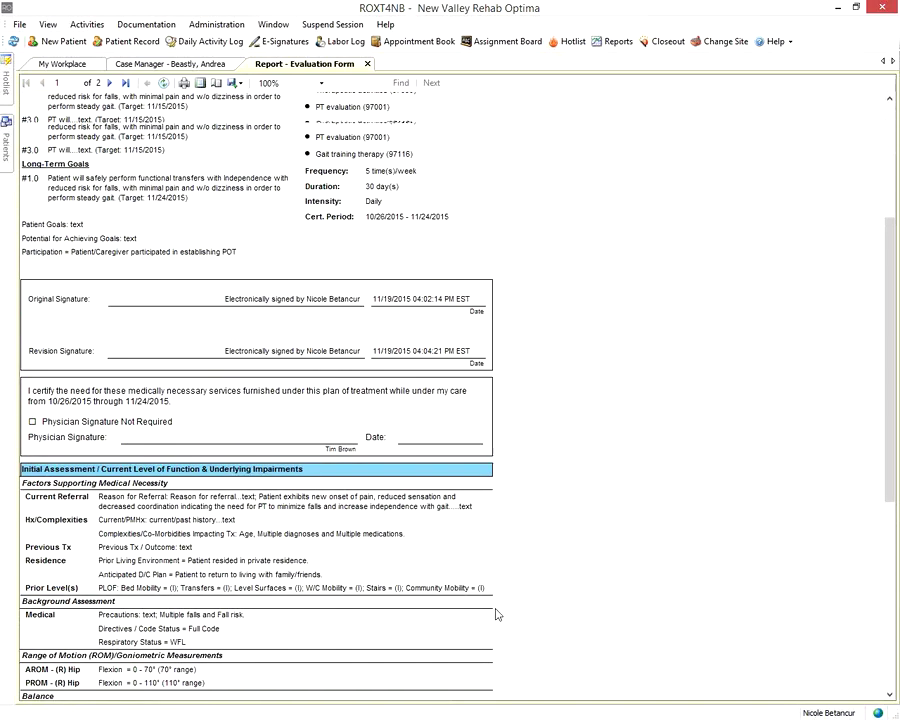
scroll(497, 614, up, 8)
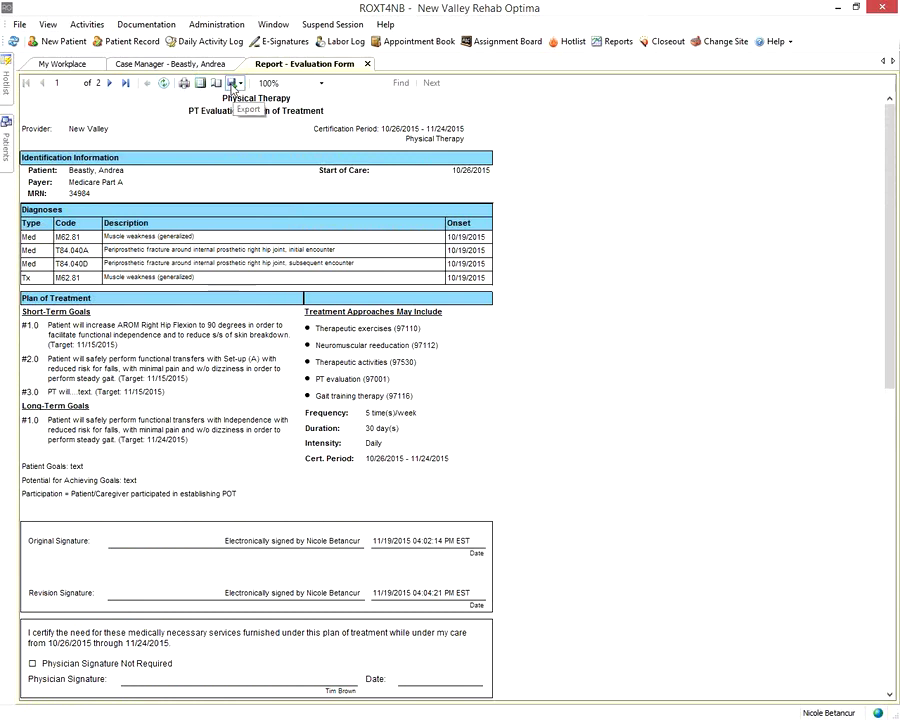
click(232, 85)
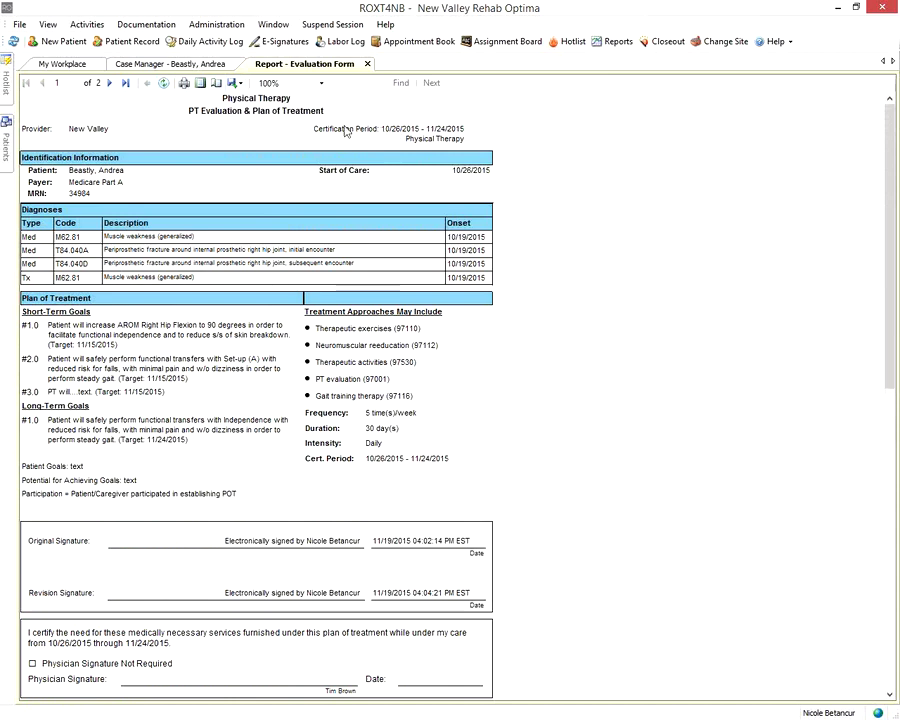
click(321, 83)
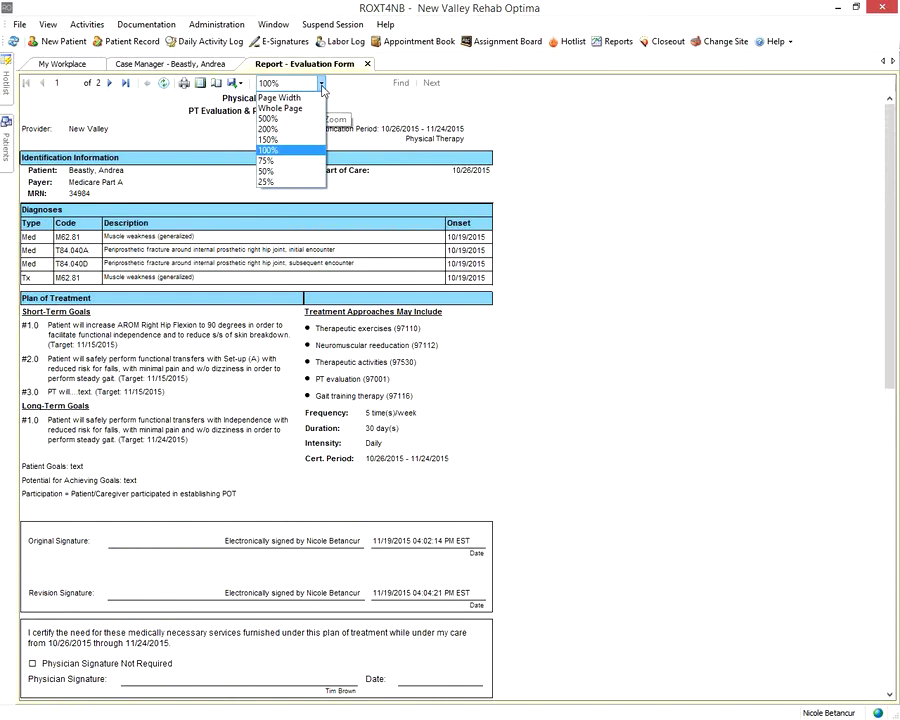
click(354, 85)
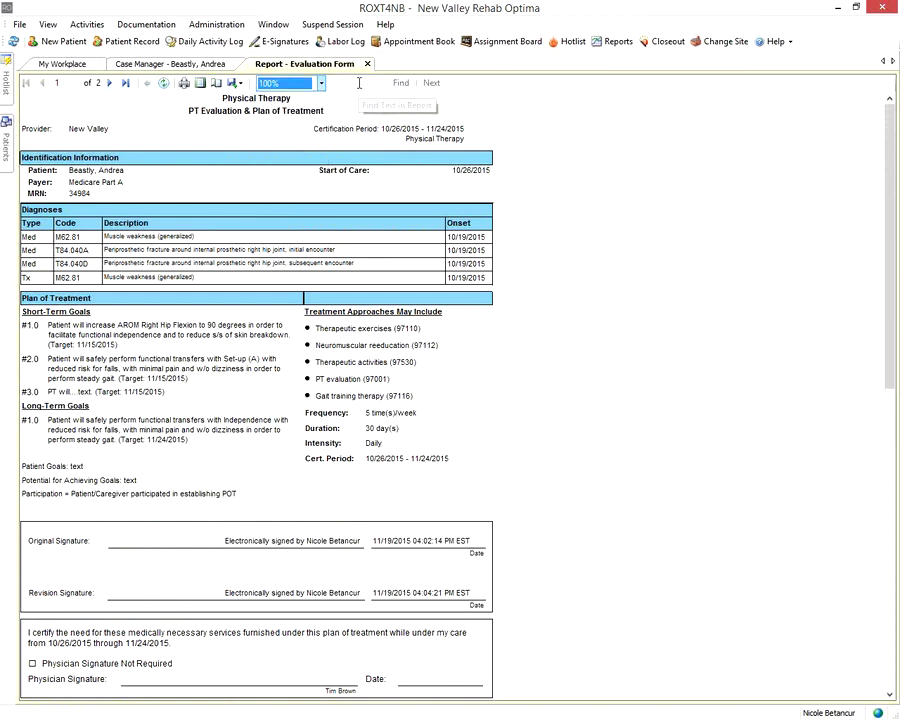